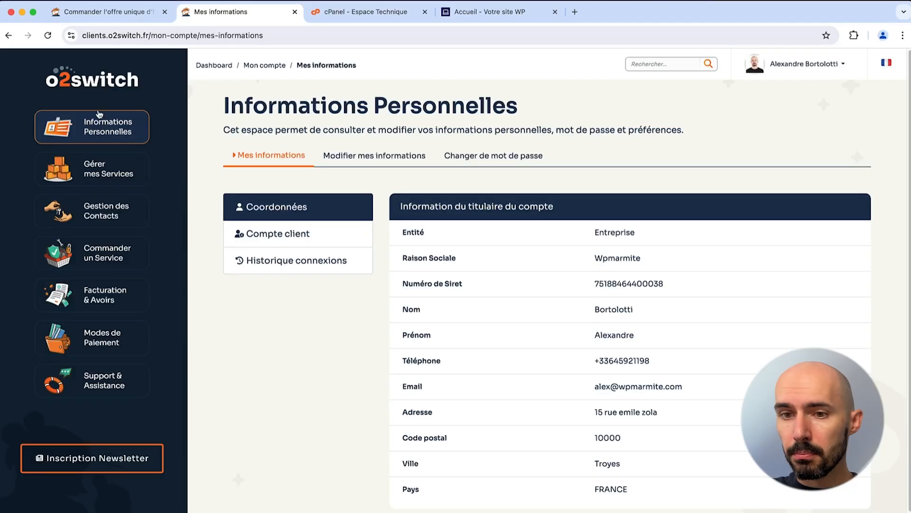
Step: Return to the o2switch client dashboard, then switch to the cPanel Espace Technique tab
{"action": "left_click", "coordinate": [102, 86]}
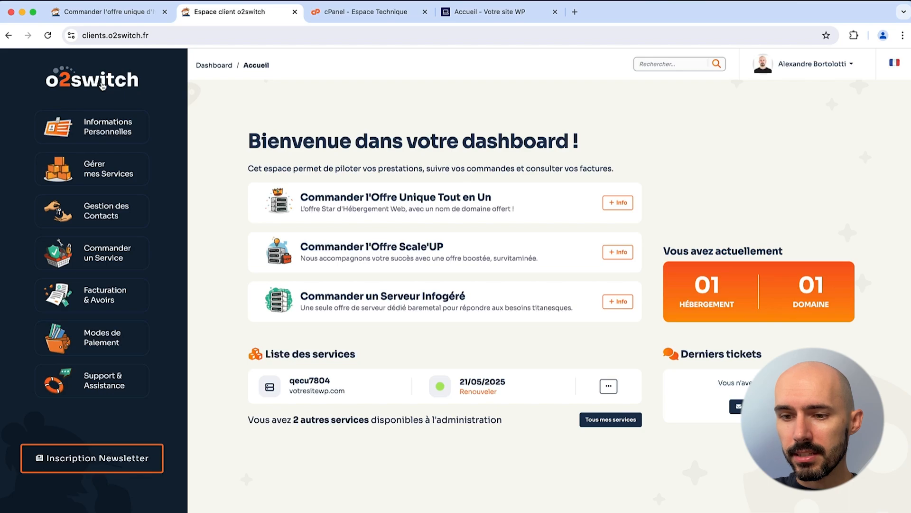
{"action": "left_click", "coordinate": [369, 20]}
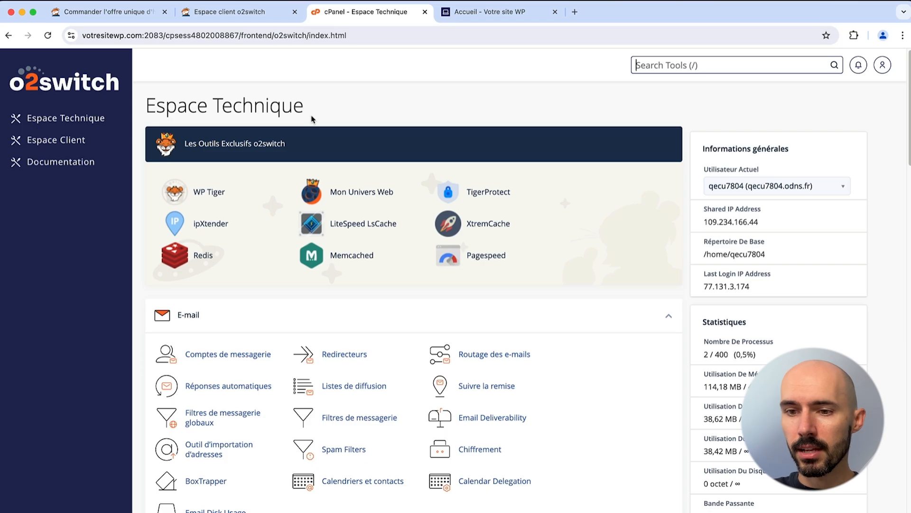
Step: Browse the cPanel tools and open the o2switch Documentation in a new tab
{"action": "scroll", "coordinate": [313, 119], "scroll_direction": "down", "scroll_amount": 10}
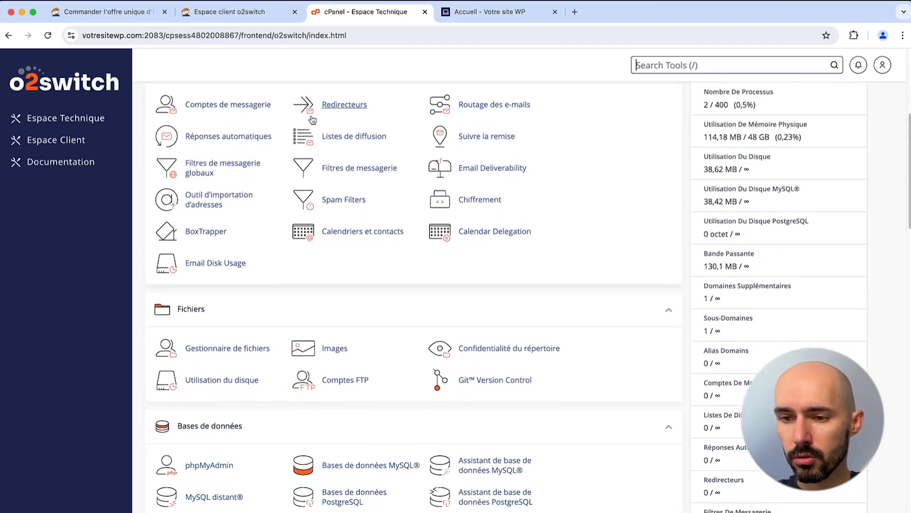
{"action": "scroll", "coordinate": [311, 118], "scroll_direction": "down", "scroll_amount": 18}
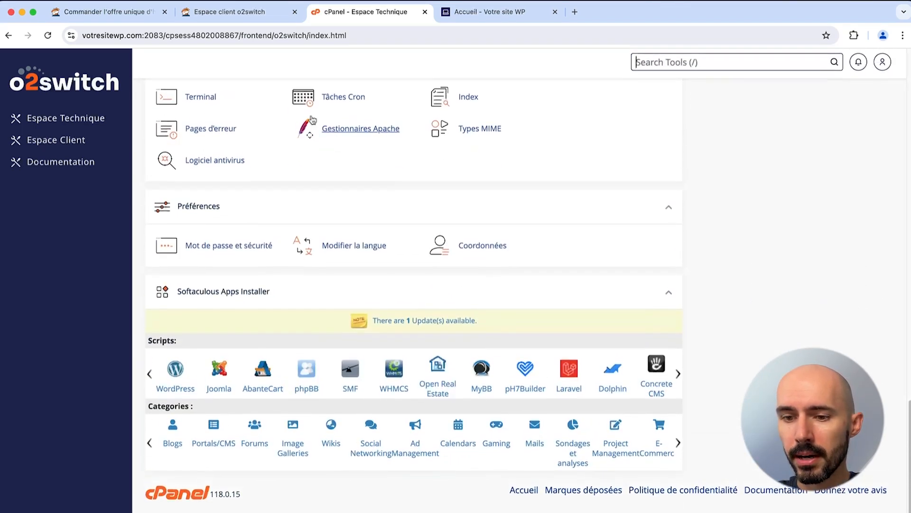
{"action": "scroll", "coordinate": [312, 120], "scroll_direction": "up", "scroll_amount": 20}
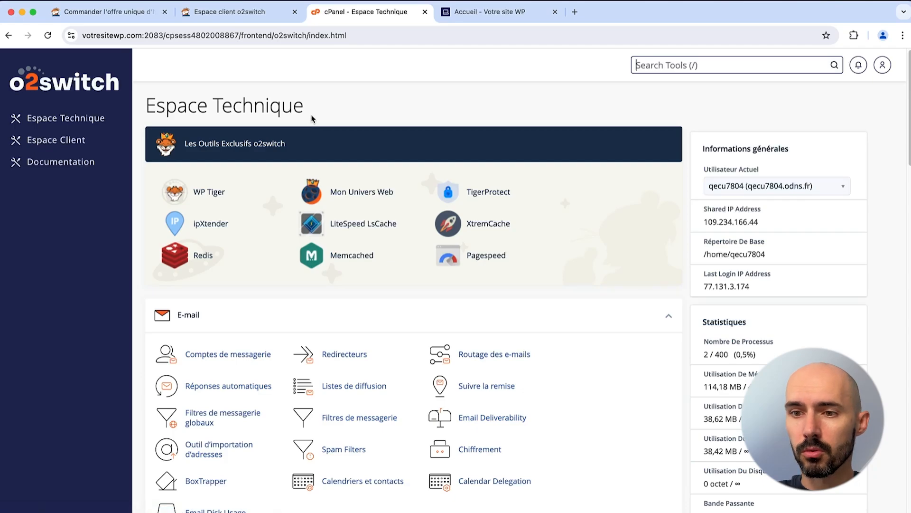
{"action": "key", "text": "slash"}
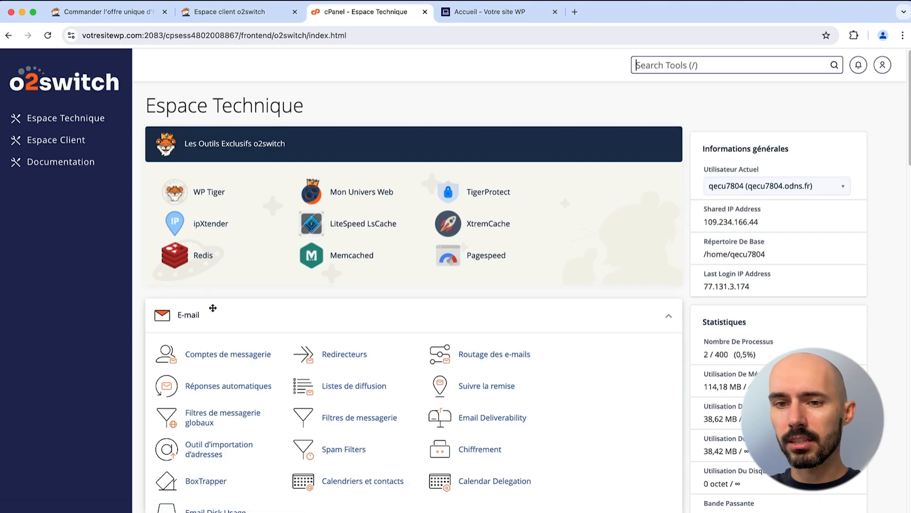
{"action": "left_click", "coordinate": [50, 162]}
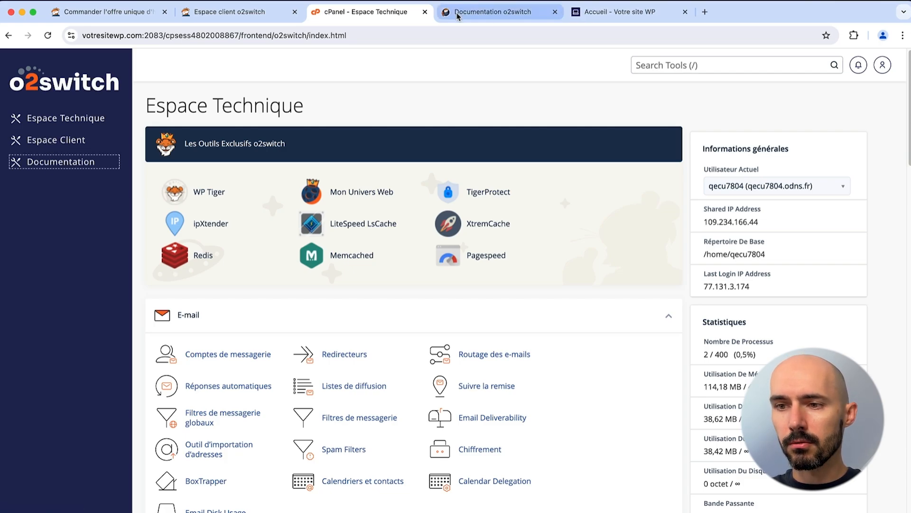
Step: Skim the o2switch Documentation page, then close it with Cmd+W
{"action": "scroll", "coordinate": [407, 163], "scroll_direction": "down", "scroll_amount": 6}
{"action": "scroll", "coordinate": [407, 163], "scroll_direction": "down", "scroll_amount": 5}
{"action": "scroll", "coordinate": [408, 162], "scroll_direction": "up", "scroll_amount": 15}
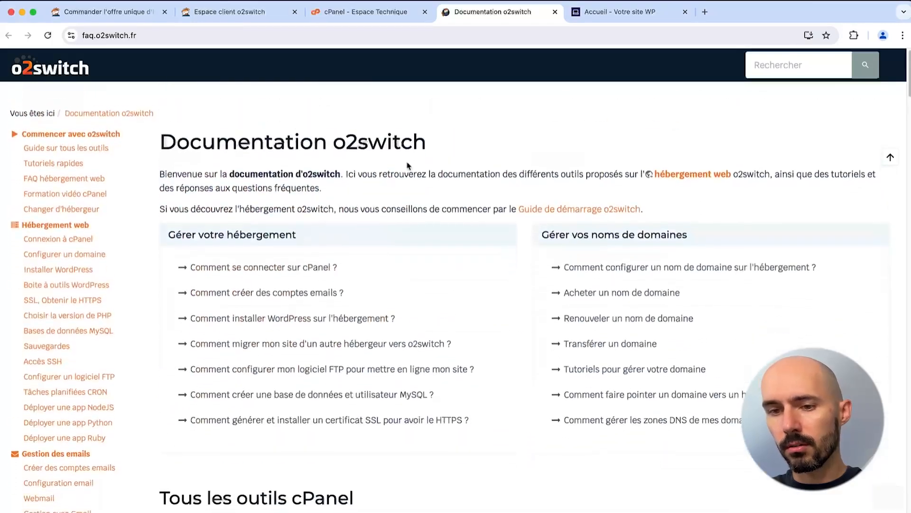
{"action": "key", "text": "super+w"}
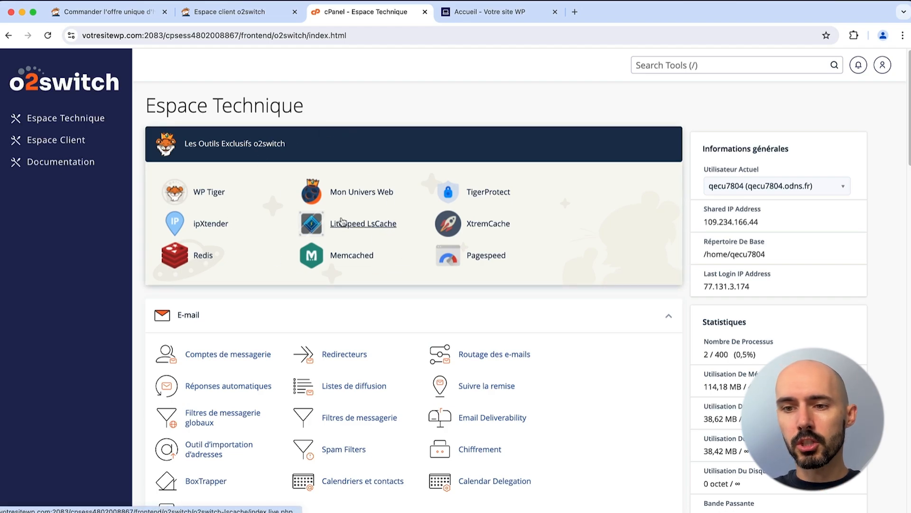
Step: Scroll to the E-mail section and open Comptes de messagerie's Create an Email Account form
{"action": "scroll", "coordinate": [237, 166], "scroll_direction": "down", "scroll_amount": 2}
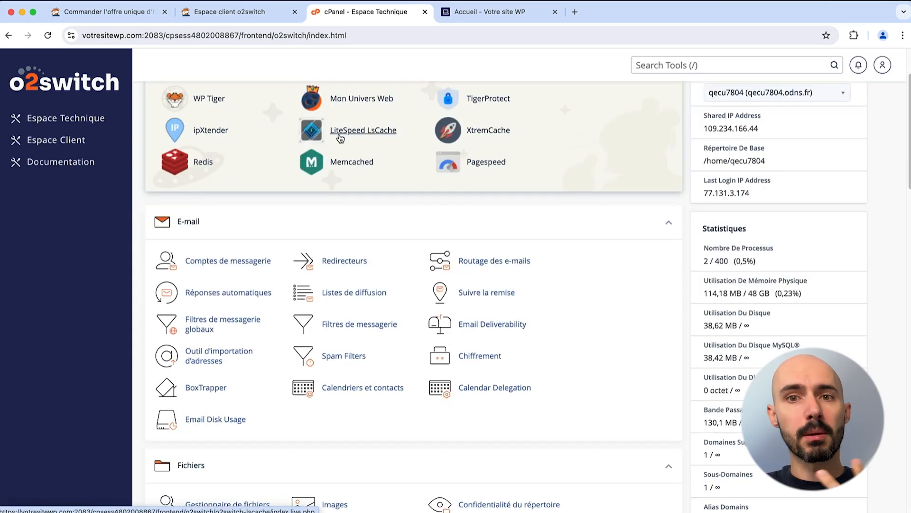
{"action": "scroll", "coordinate": [340, 138], "scroll_direction": "up", "scroll_amount": 2}
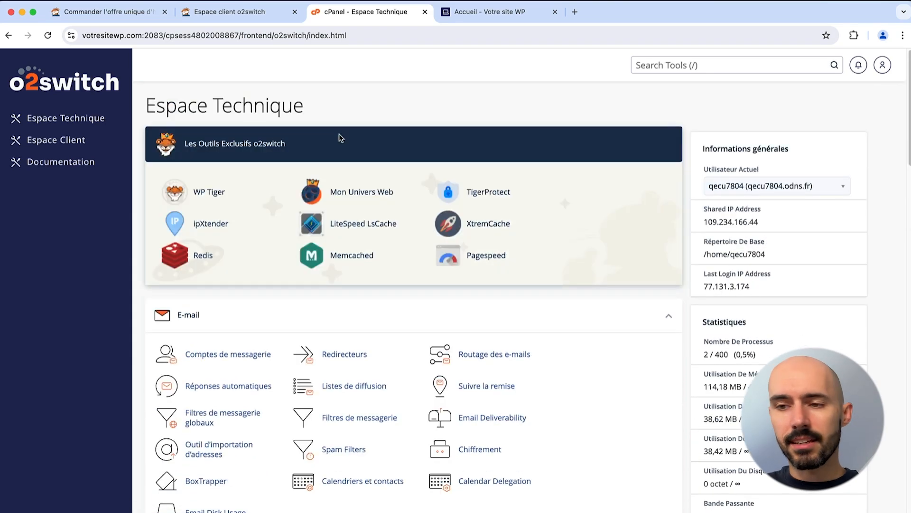
{"action": "scroll", "coordinate": [340, 138], "scroll_direction": "down", "scroll_amount": 3}
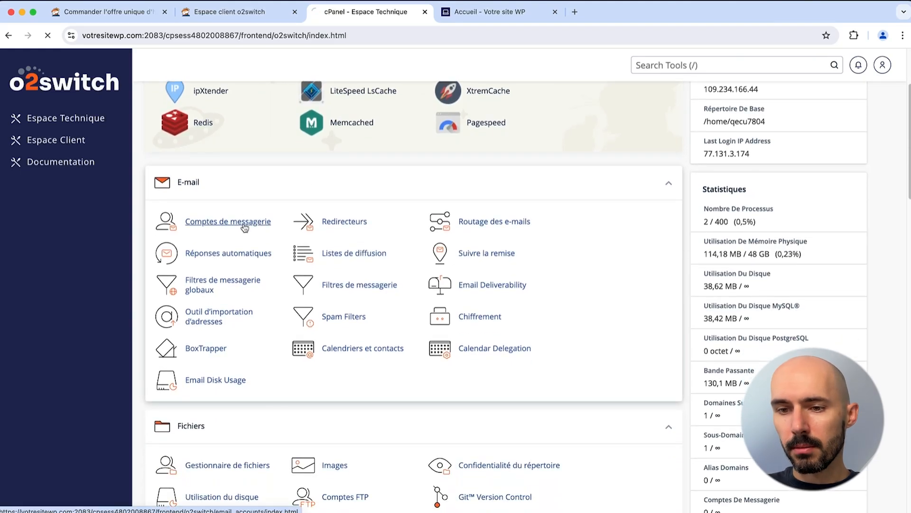
{"action": "left_click", "coordinate": [821, 237]}
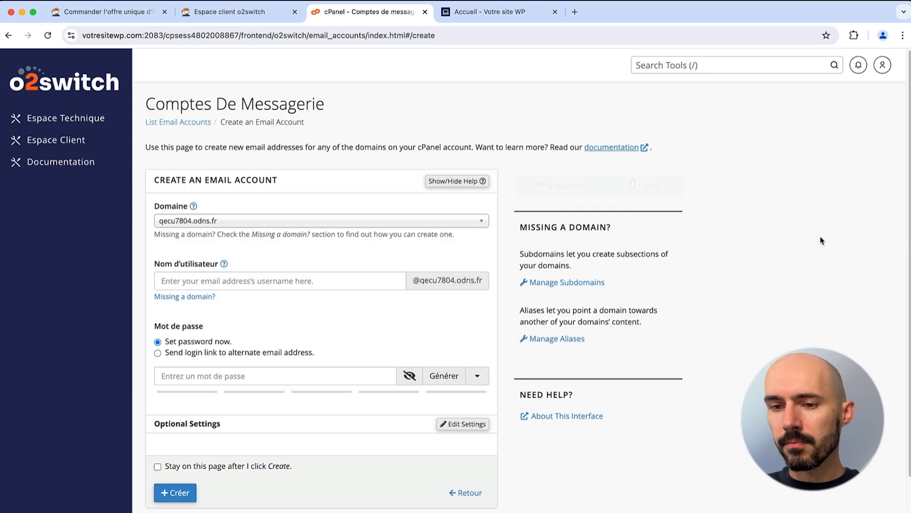
Step: Choose votresitewp.com as the mailbox domain and enter the mailbox username
{"action": "left_click", "coordinate": [316, 222]}
{"action": "left_click", "coordinate": [219, 280]}
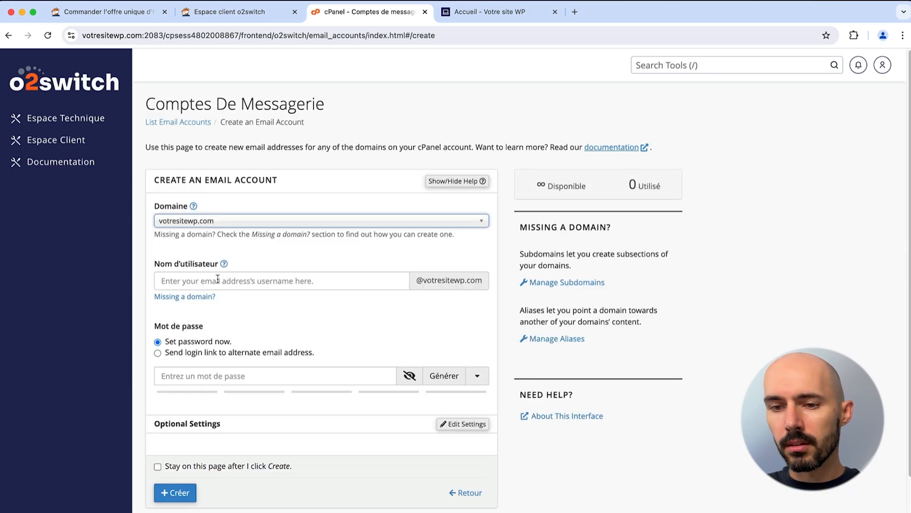
{"action": "left_click", "coordinate": [189, 284]}
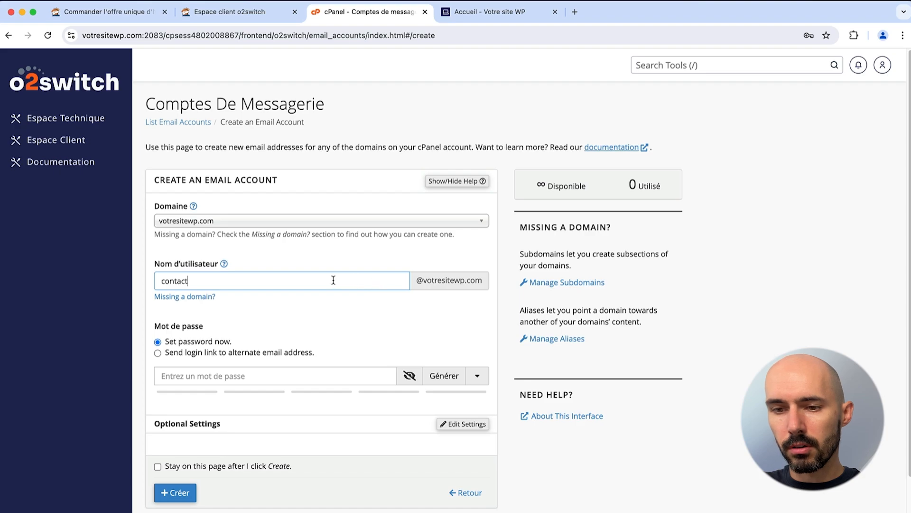
{"action": "key", "text": "super+a"}
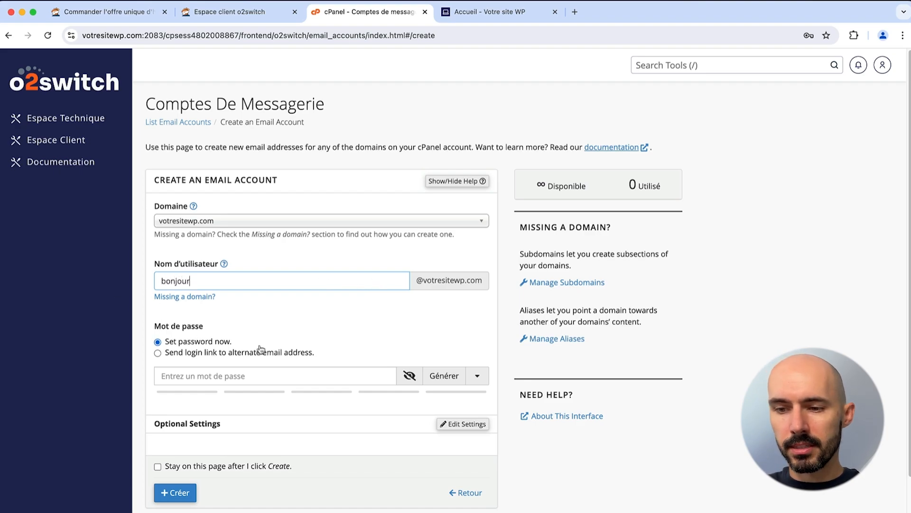
Step: Generate a strong password at a custom length, create the mailbox, and open its webmail
{"action": "left_click", "coordinate": [443, 376]}
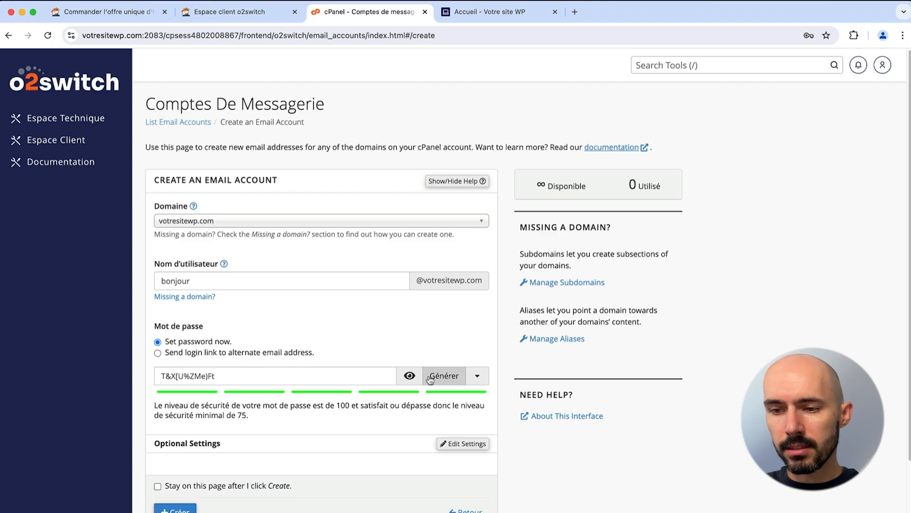
{"action": "left_click", "coordinate": [477, 376]}
{"action": "scroll", "coordinate": [346, 369], "scroll_direction": "down", "scroll_amount": 3}
{"action": "double_click", "coordinate": [175, 292]}
{"action": "type", "text": "14"}
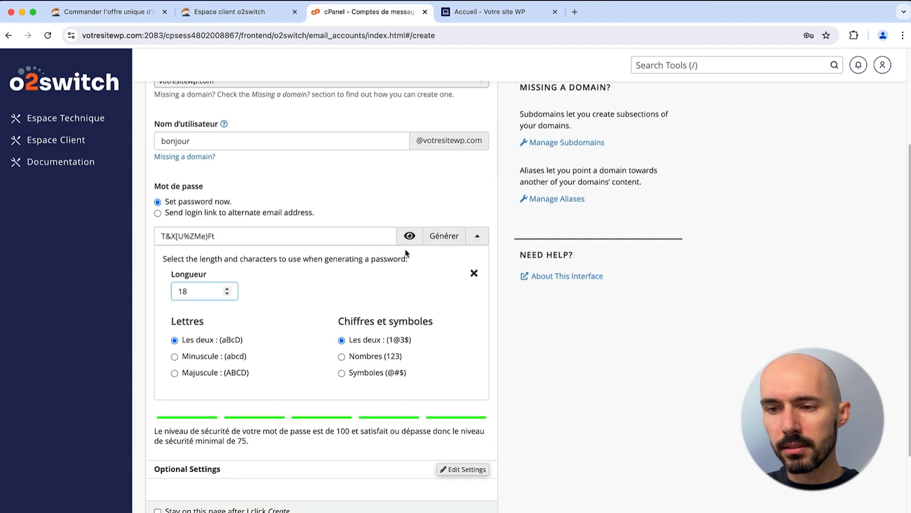
{"action": "left_click", "coordinate": [443, 236]}
{"action": "left_click_drag", "start_coordinate": [239, 236], "coordinate": [152, 199]}
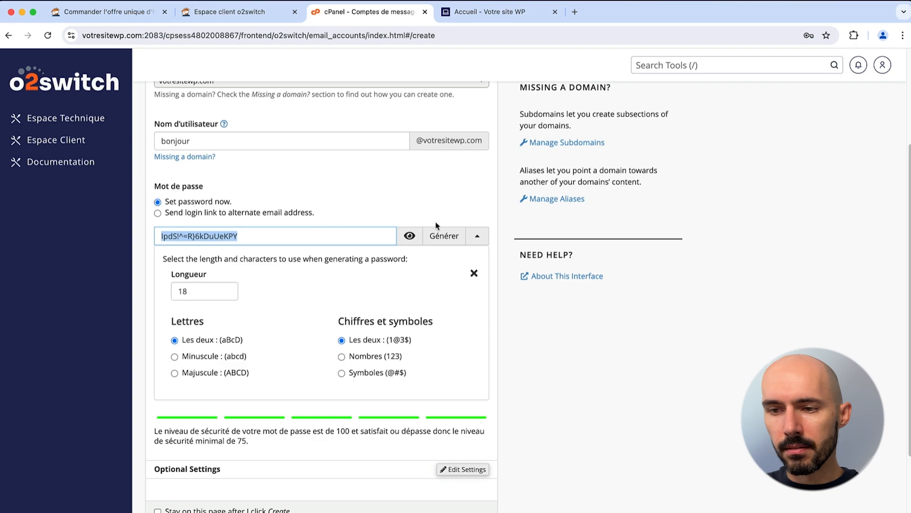
{"action": "left_click", "coordinate": [477, 236]}
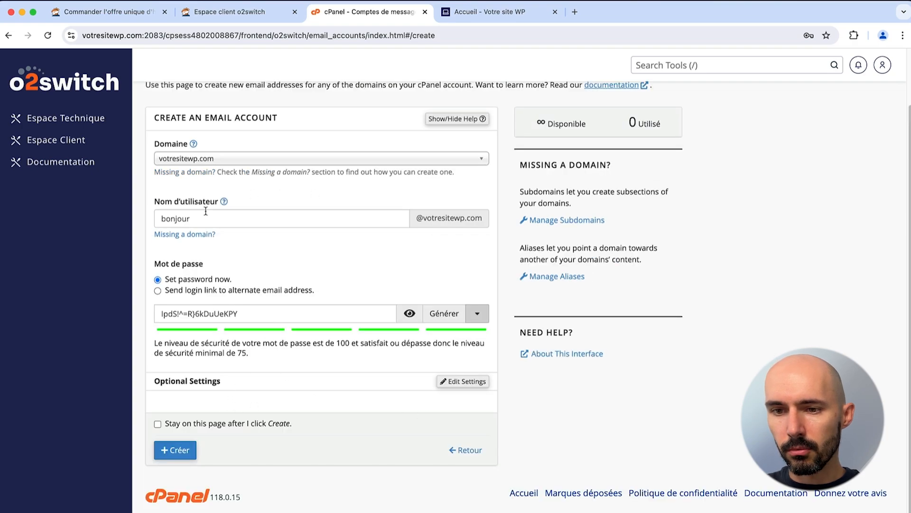
{"action": "left_click", "coordinate": [177, 455]}
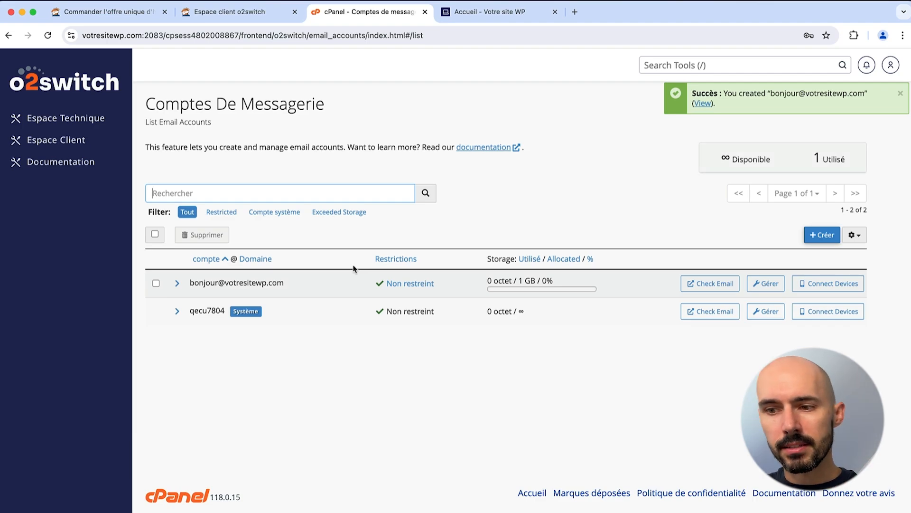
{"action": "left_click", "coordinate": [812, 283]}
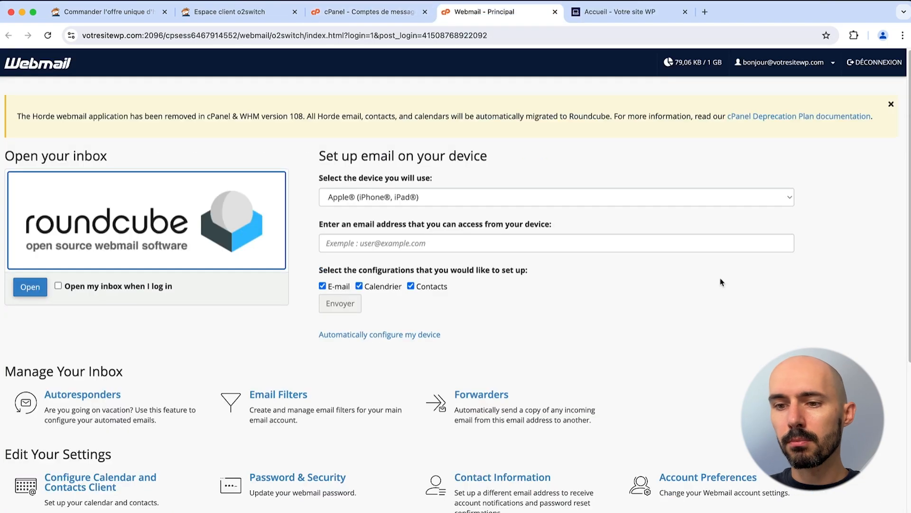
Step: Enable 'Open my inbox when I log in' and open the mailbox in Roundcube
{"action": "left_click", "coordinate": [58, 285]}
{"action": "left_click", "coordinate": [22, 291]}
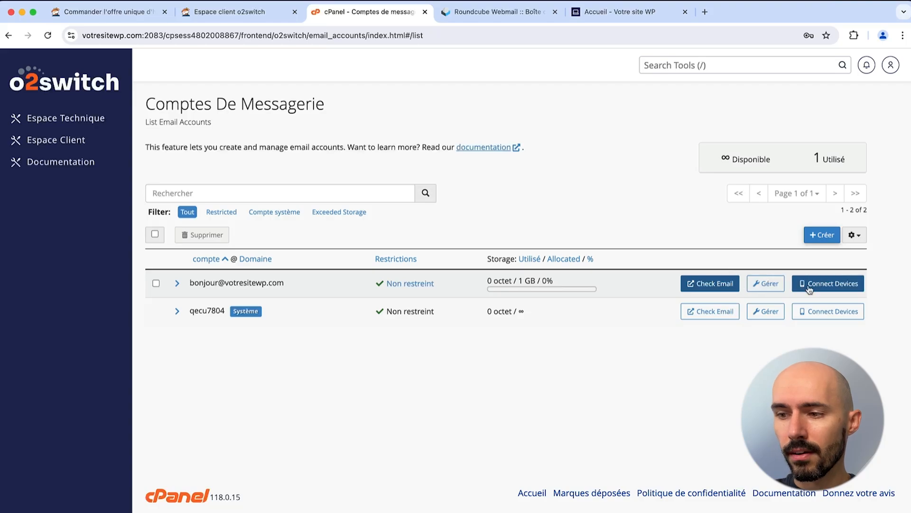
Step: View the mail client configuration details for the new mailbox
{"action": "left_click", "coordinate": [809, 283]}
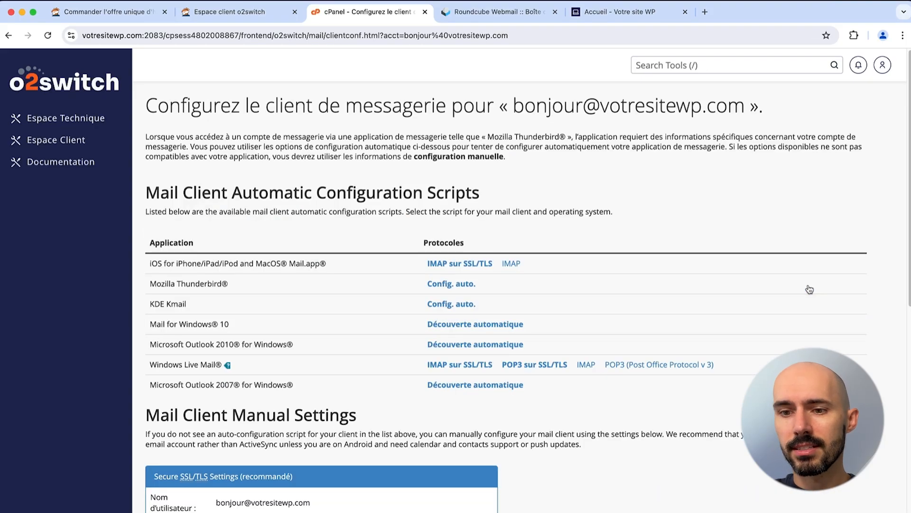
{"action": "scroll", "coordinate": [364, 265], "scroll_direction": "down", "scroll_amount": 4}
{"action": "left_click_drag", "start_coordinate": [311, 324], "coordinate": [216, 324]}
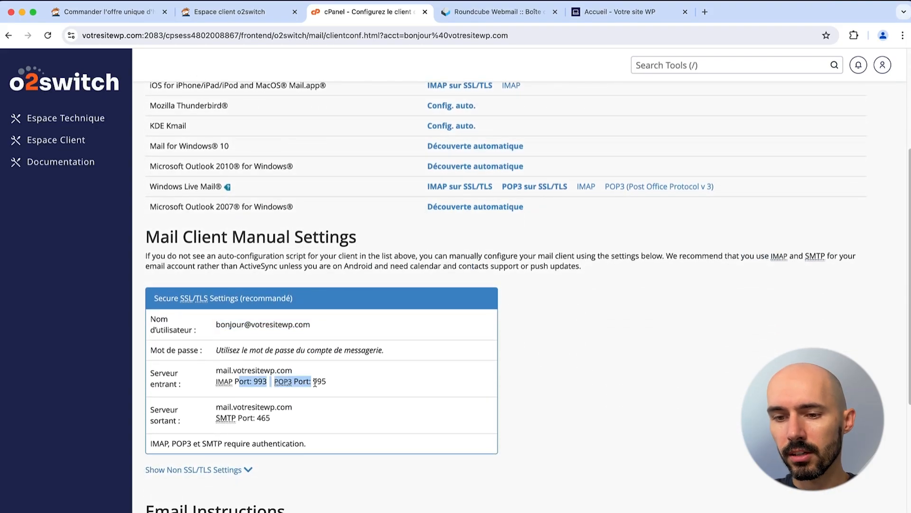
{"action": "left_click", "coordinate": [337, 383]}
{"action": "scroll", "coordinate": [337, 383], "scroll_direction": "up", "scroll_amount": 5}
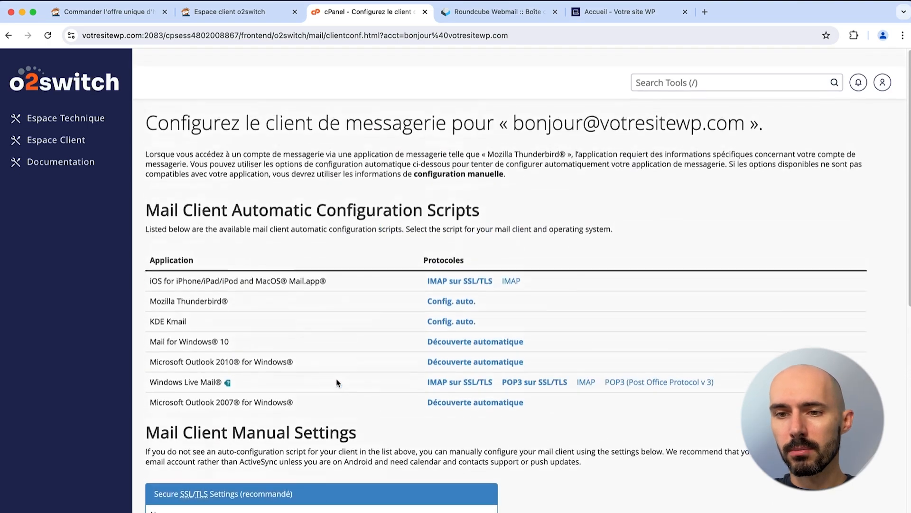
Step: Return to the Espace Technique home page and scroll down to the Fichiers tools
{"action": "left_click", "coordinate": [90, 118]}
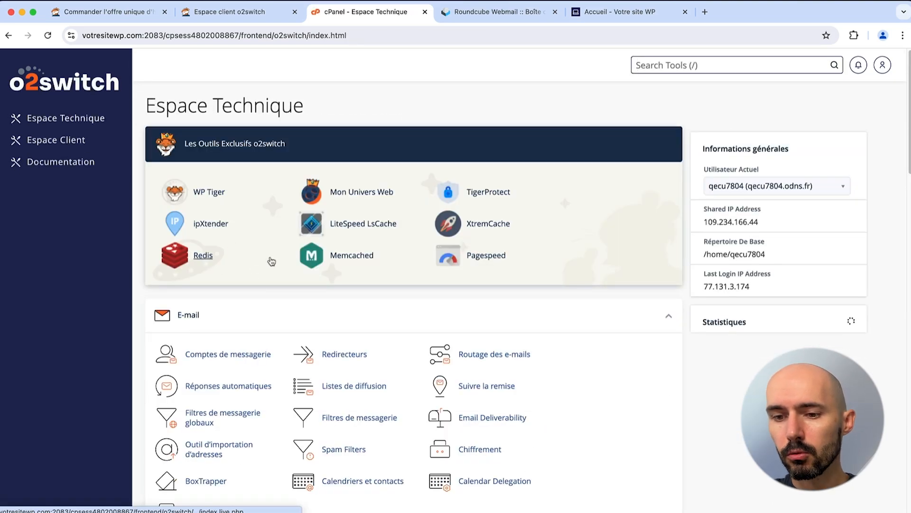
{"action": "scroll", "coordinate": [266, 260], "scroll_direction": "down", "scroll_amount": 2}
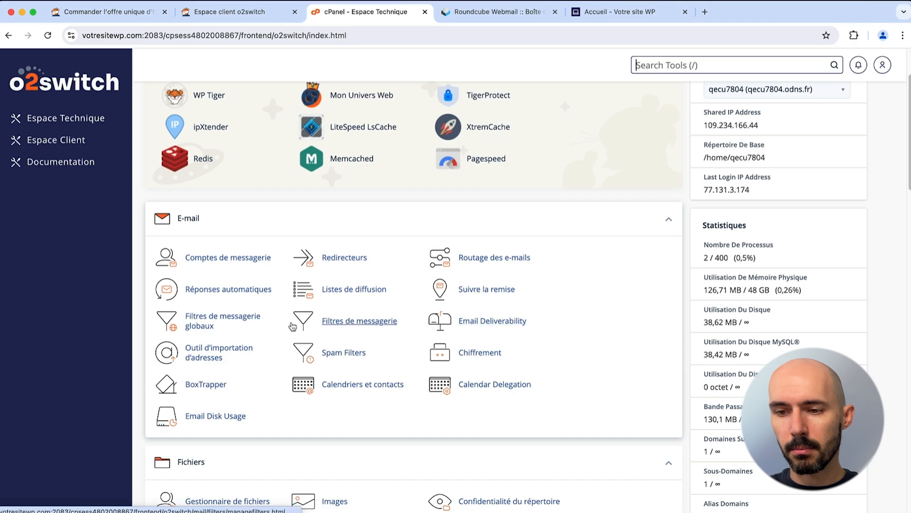
{"action": "scroll", "coordinate": [327, 317], "scroll_direction": "down", "scroll_amount": 4}
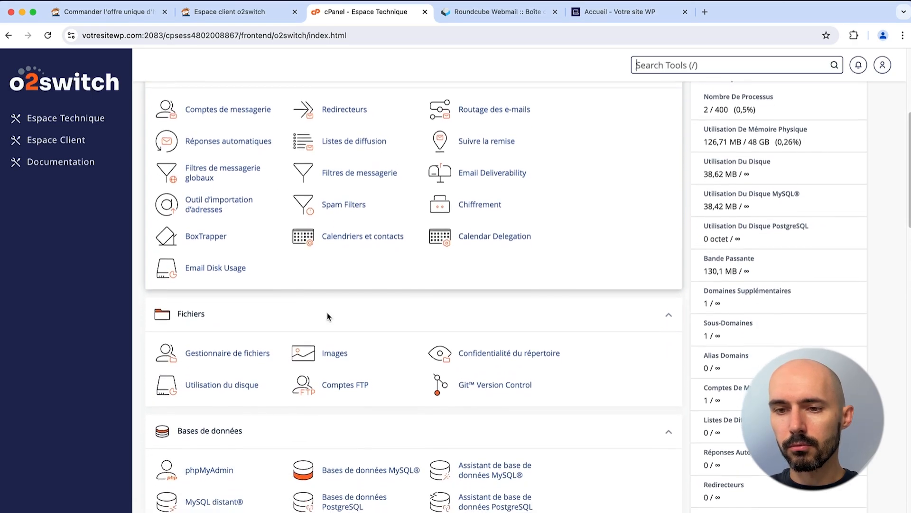
{"action": "scroll", "coordinate": [328, 317], "scroll_direction": "up", "scroll_amount": 2}
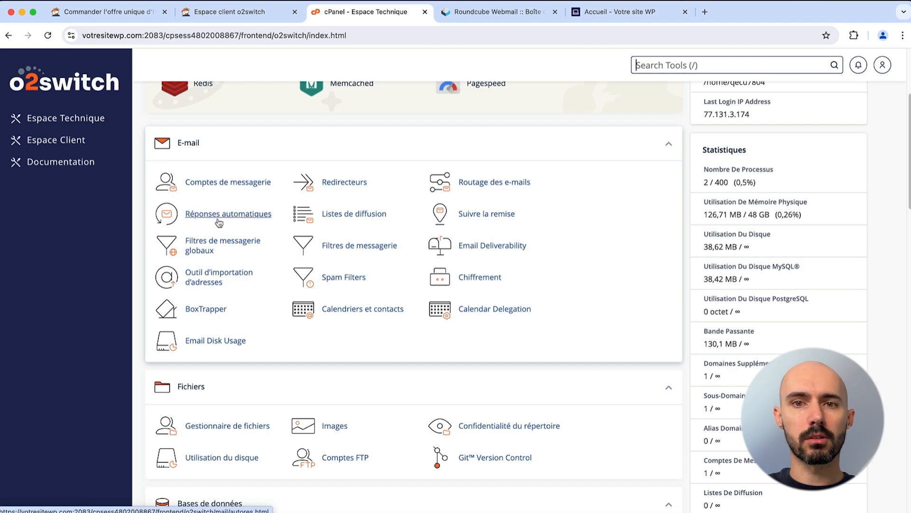
{"action": "scroll", "coordinate": [221, 223], "scroll_direction": "down", "scroll_amount": 3}
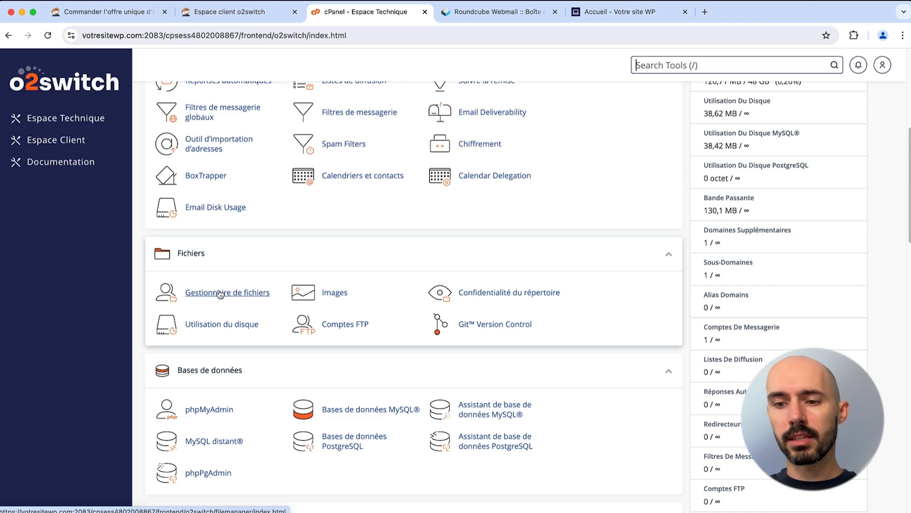
{"action": "left_click", "coordinate": [208, 294]}
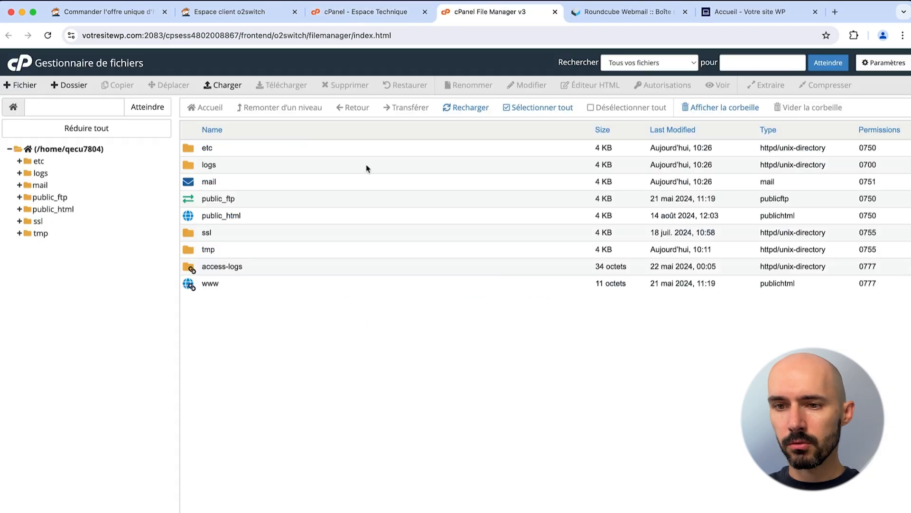
{"action": "double_click", "coordinate": [191, 218]}
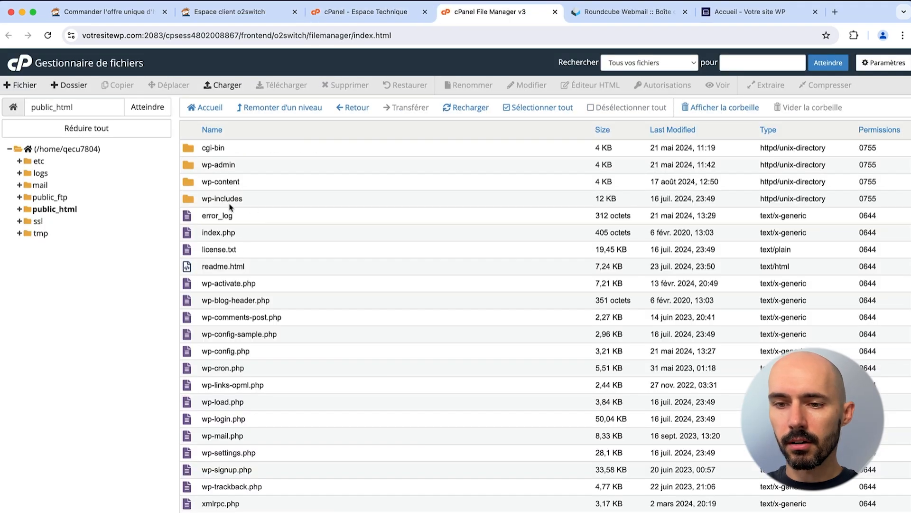
{"action": "left_click", "coordinate": [554, 12]}
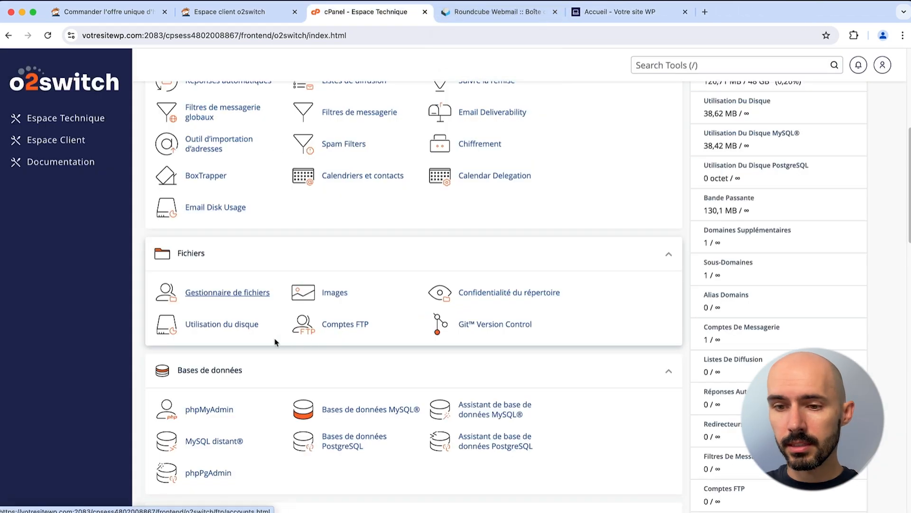
{"action": "left_click", "coordinate": [332, 325]}
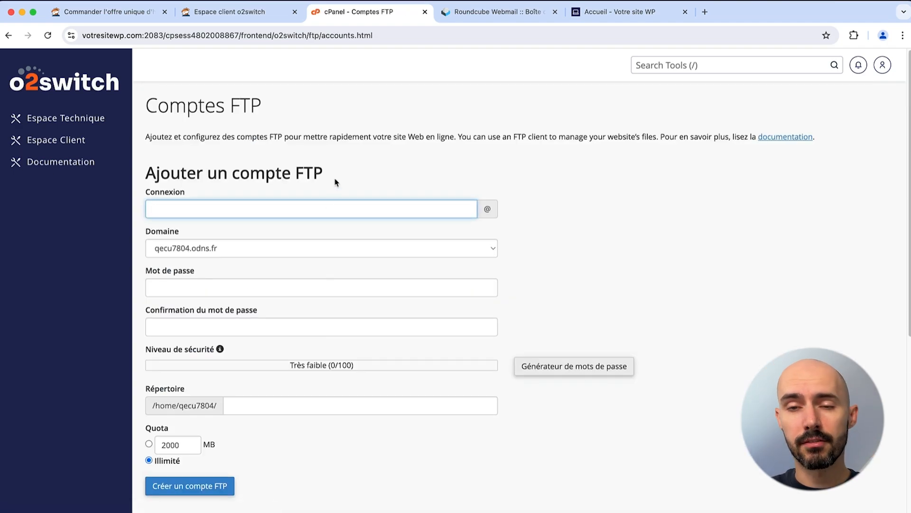
{"action": "left_click", "coordinate": [336, 182]}
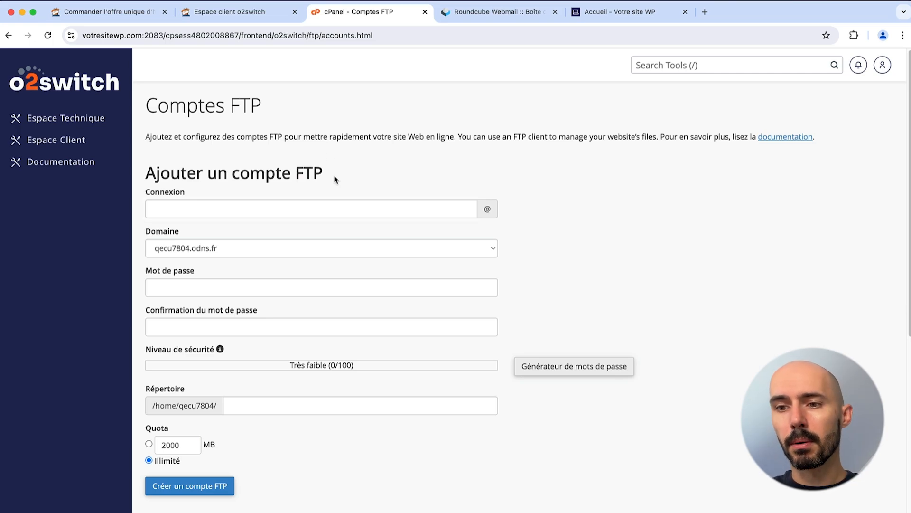
{"action": "scroll", "coordinate": [279, 86], "scroll_direction": "left", "scroll_amount": 5}
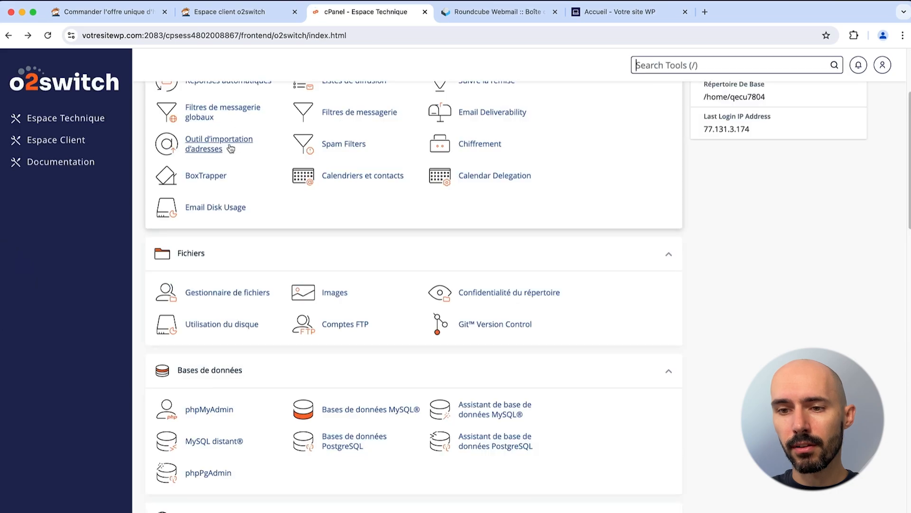
{"action": "scroll", "coordinate": [218, 198], "scroll_direction": "up", "scroll_amount": 3}
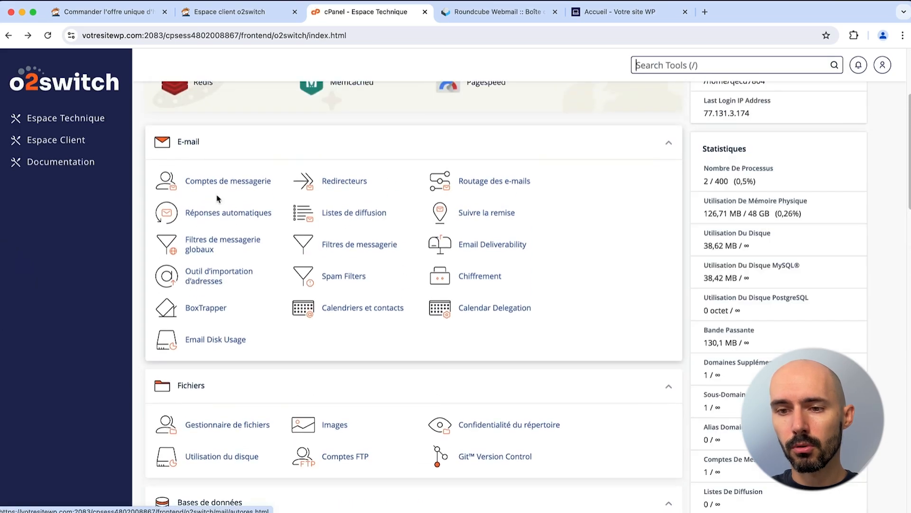
{"action": "left_click", "coordinate": [198, 422]}
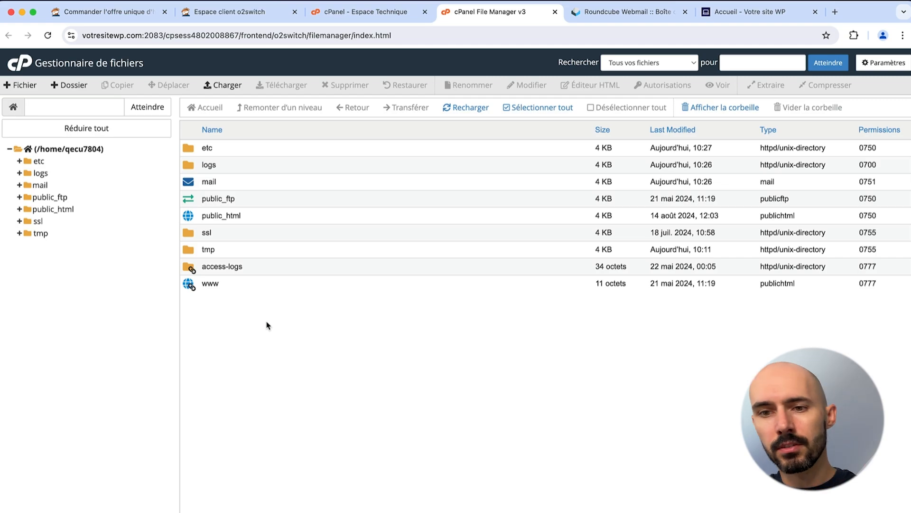
{"action": "left_click", "coordinate": [554, 14]}
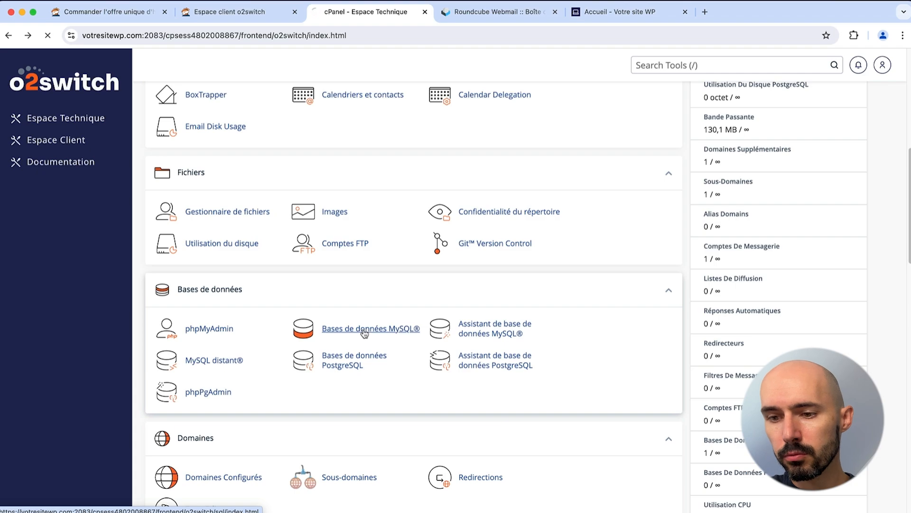
Step: Review the 38,42 MB MySQL database and user forms, then go back to Espace Technique
{"action": "left_click_drag", "start_coordinate": [219, 281], "coordinate": [139, 277]}
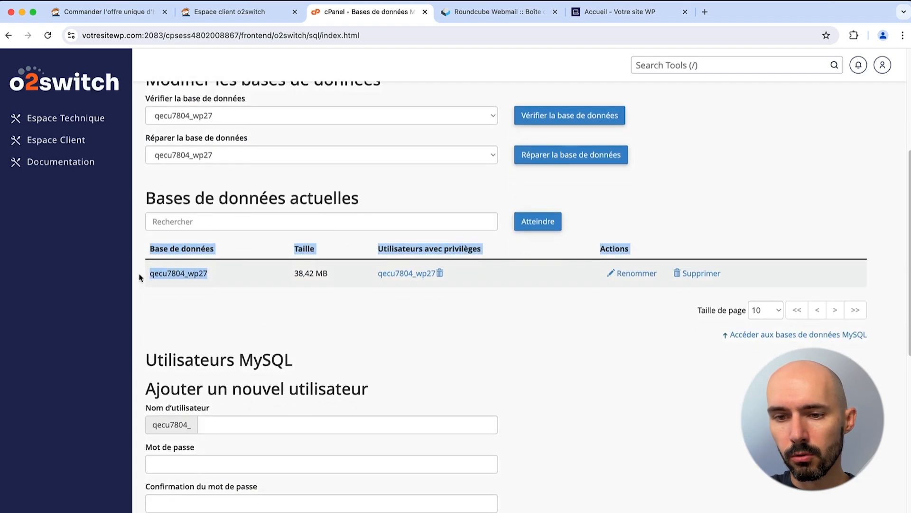
{"action": "left_click", "coordinate": [165, 281]}
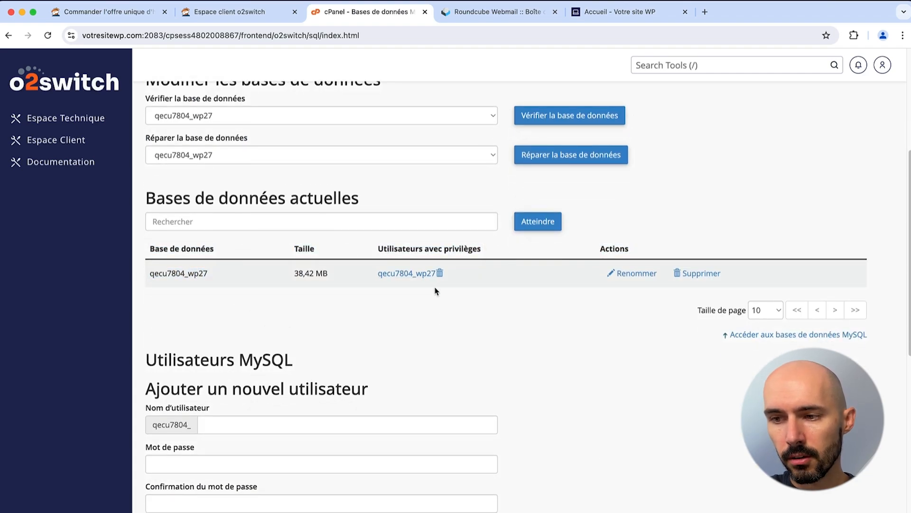
{"action": "scroll", "coordinate": [334, 343], "scroll_direction": "down", "scroll_amount": 5}
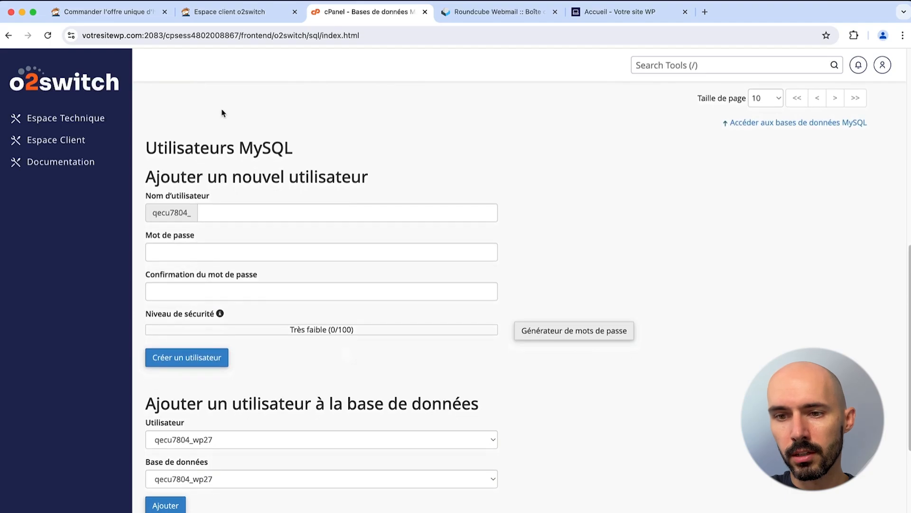
{"action": "left_click_drag", "start_coordinate": [172, 147], "coordinate": [244, 185]}
{"action": "left_click_drag", "start_coordinate": [187, 411], "coordinate": [356, 393]}
{"action": "scroll", "coordinate": [356, 392], "scroll_direction": "up", "scroll_amount": 10}
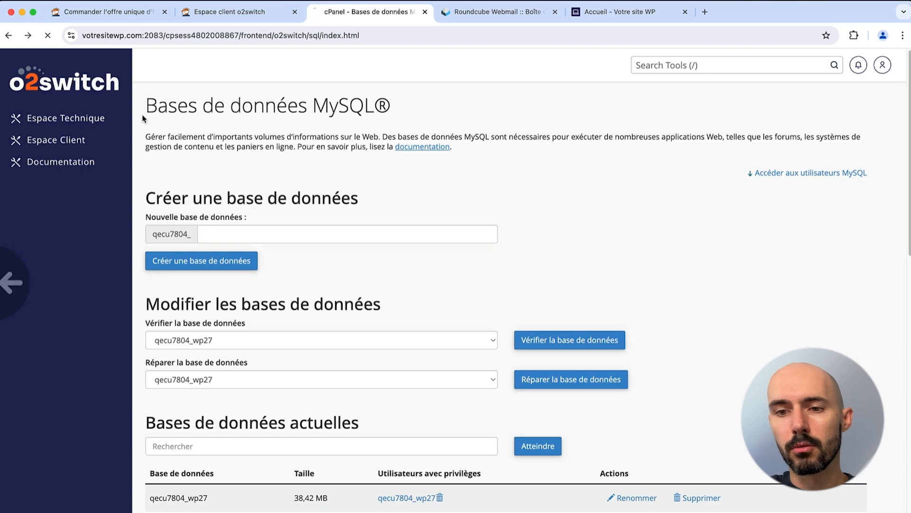
{"action": "left_click", "coordinate": [93, 118]}
{"action": "scroll", "coordinate": [242, 206], "scroll_direction": "down", "scroll_amount": 12}
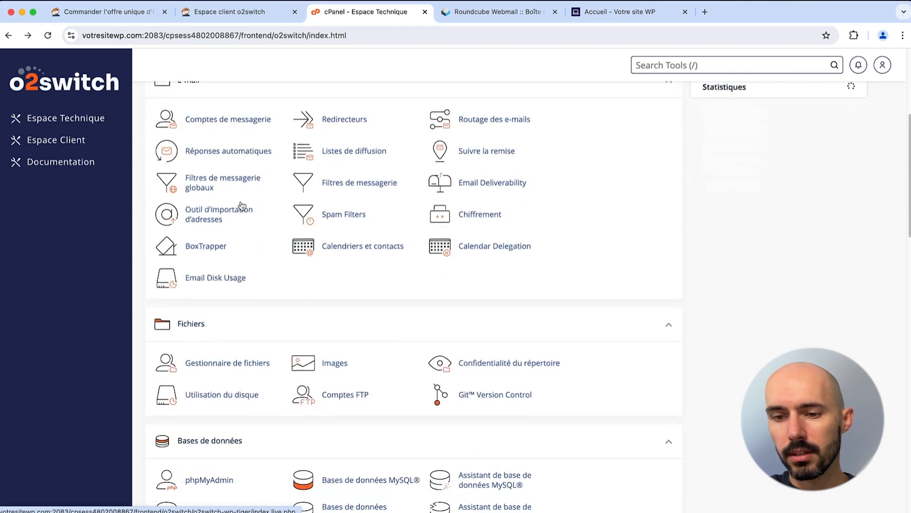
Step: In phpMyAdmin, browse qecu7804_wp27's wpeq_options table to check the siteurl and home values
{"action": "left_click", "coordinate": [259, 123]}
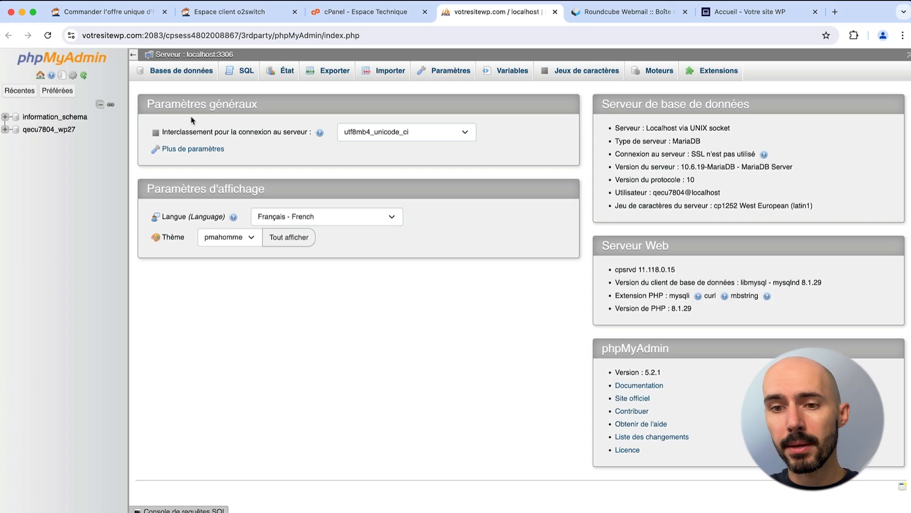
{"action": "left_click", "coordinate": [57, 130]}
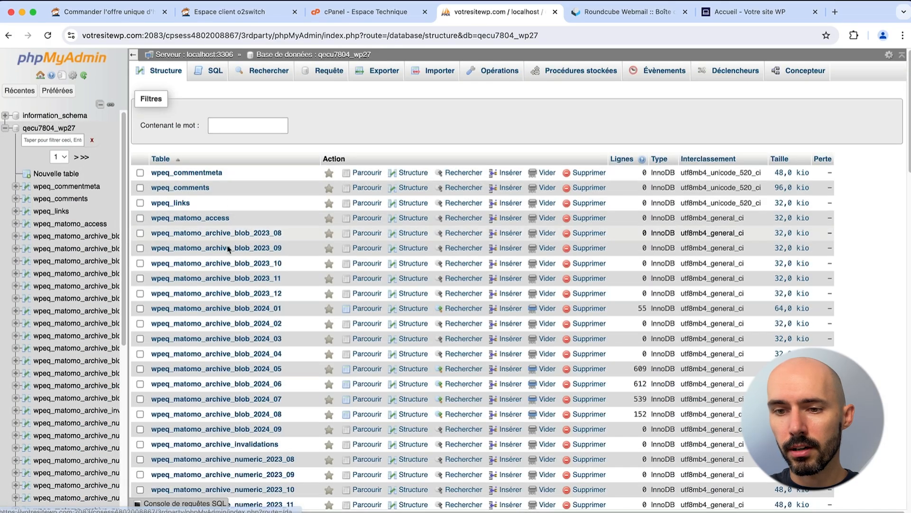
{"action": "scroll", "coordinate": [197, 229], "scroll_direction": "down", "scroll_amount": 15}
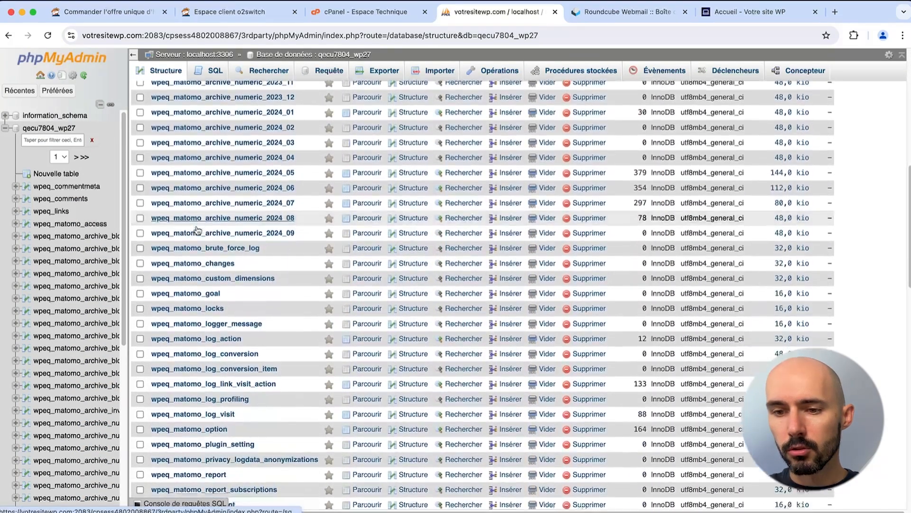
{"action": "scroll", "coordinate": [198, 231], "scroll_direction": "down", "scroll_amount": 10}
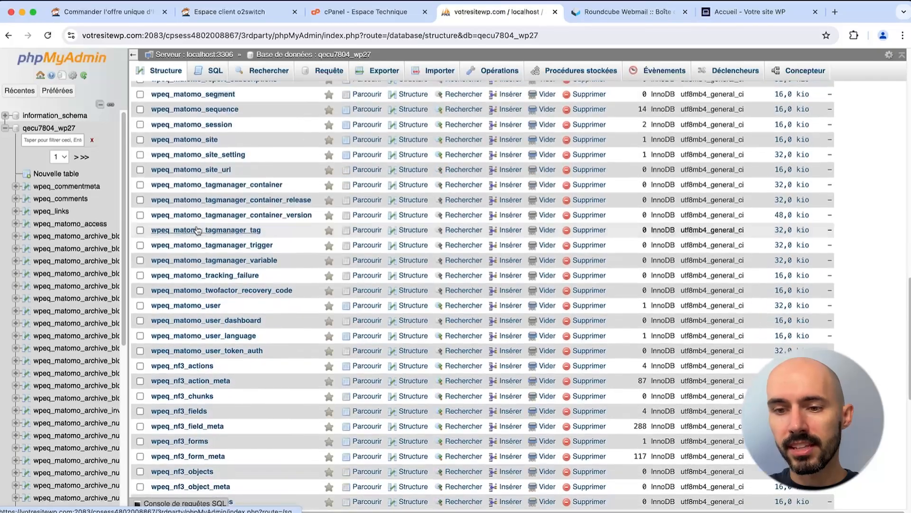
{"action": "scroll", "coordinate": [203, 324], "scroll_direction": "down", "scroll_amount": 7}
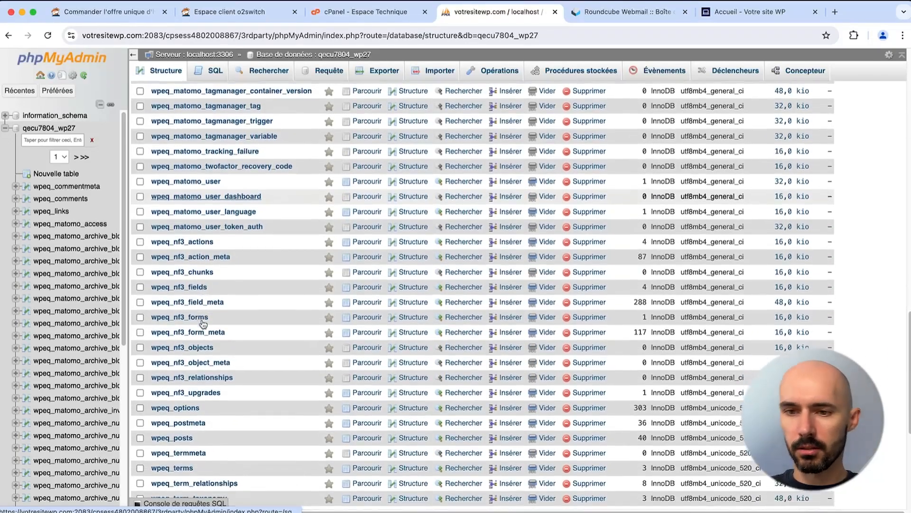
{"action": "scroll", "coordinate": [203, 325], "scroll_direction": "down", "scroll_amount": 1}
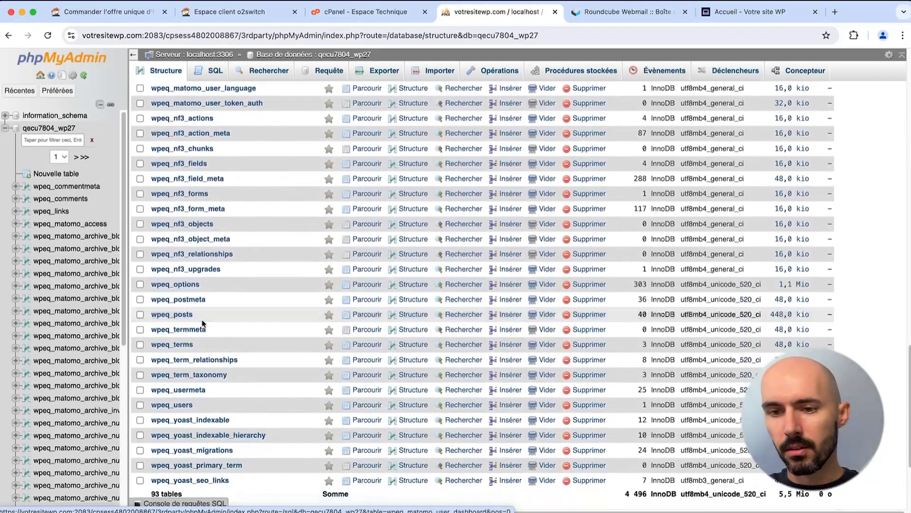
{"action": "left_click", "coordinate": [193, 286]}
{"action": "scroll", "coordinate": [193, 285], "scroll_direction": "up", "scroll_amount": 5}
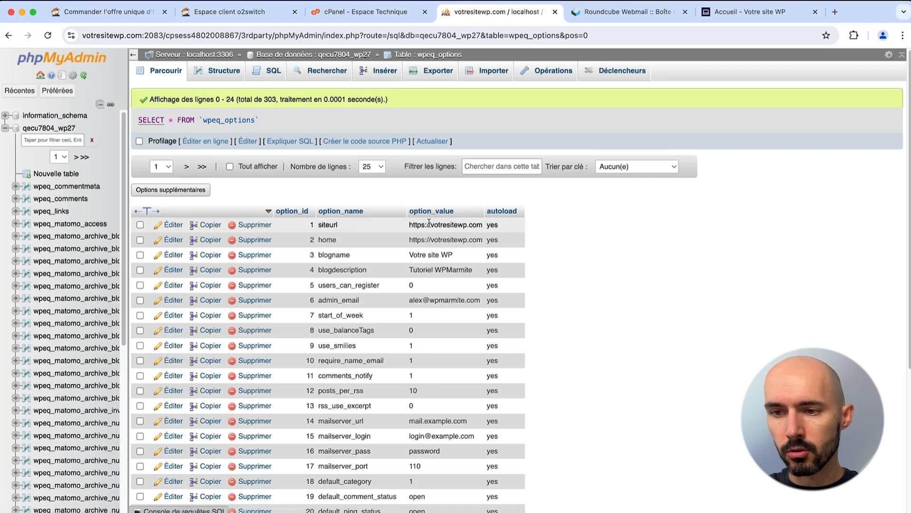
{"action": "left_click_drag", "start_coordinate": [429, 224], "coordinate": [472, 223]}
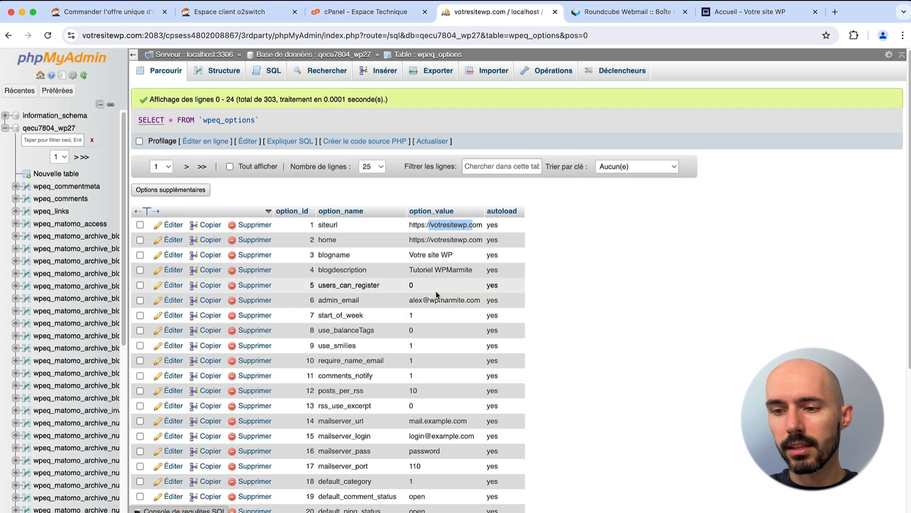
{"action": "scroll", "coordinate": [409, 375], "scroll_direction": "down", "scroll_amount": 5}
{"action": "scroll", "coordinate": [409, 375], "scroll_direction": "up", "scroll_amount": 5}
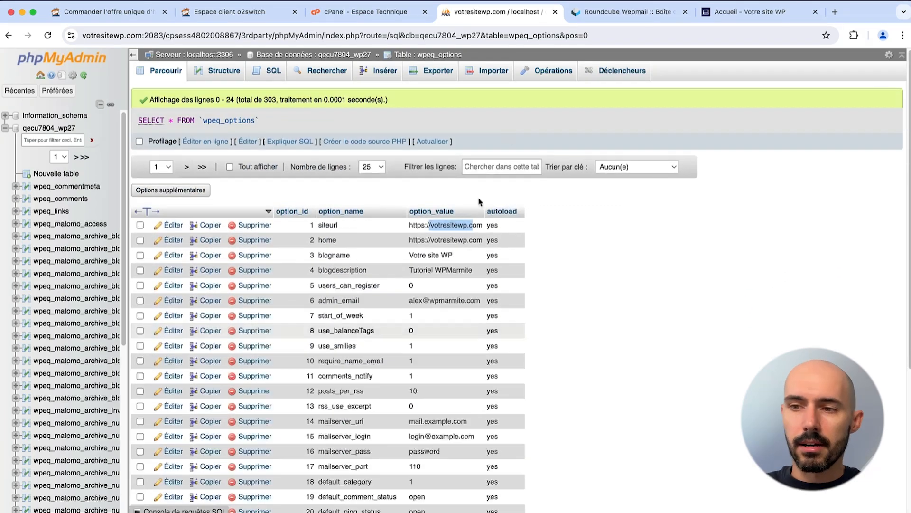
Step: Create the 'boutique' subdomain under votresitewp.com, dismiss the error page, and return to Espace Technique
{"action": "left_click", "coordinate": [555, 12]}
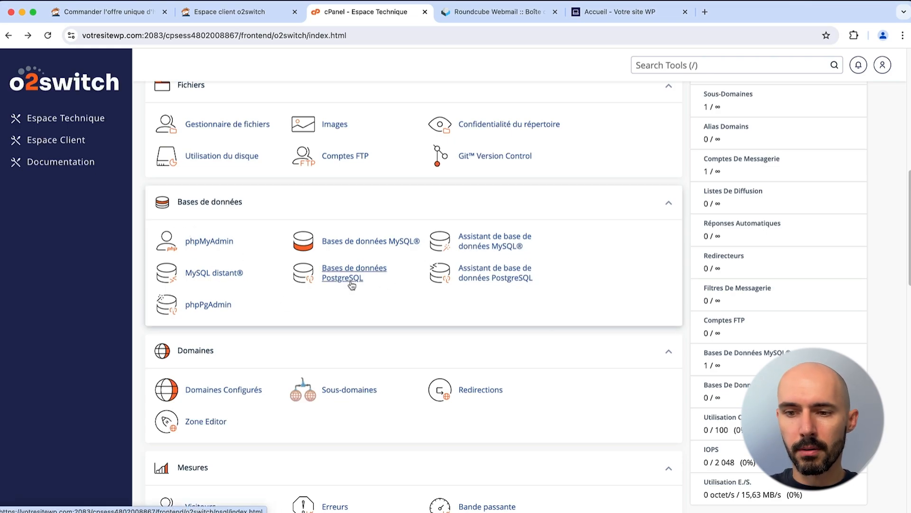
{"action": "scroll", "coordinate": [351, 285], "scroll_direction": "down", "scroll_amount": 3}
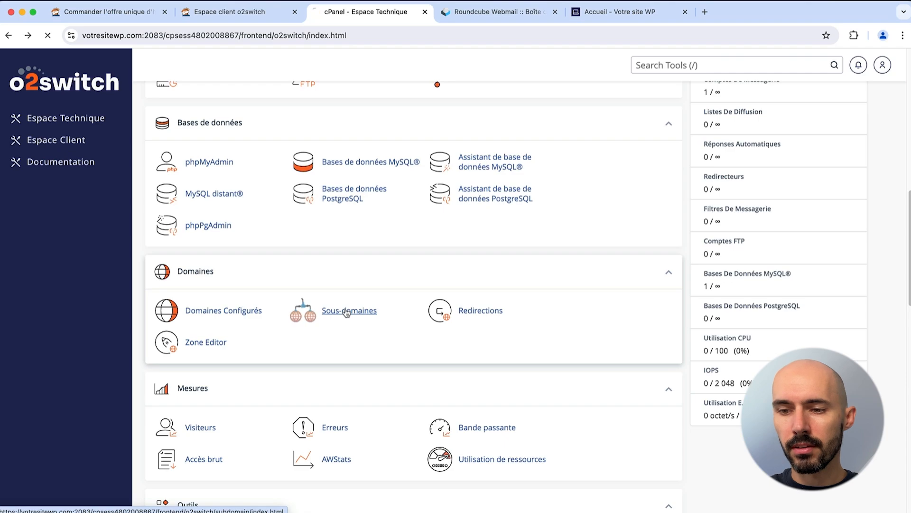
{"action": "left_click", "coordinate": [191, 257]}
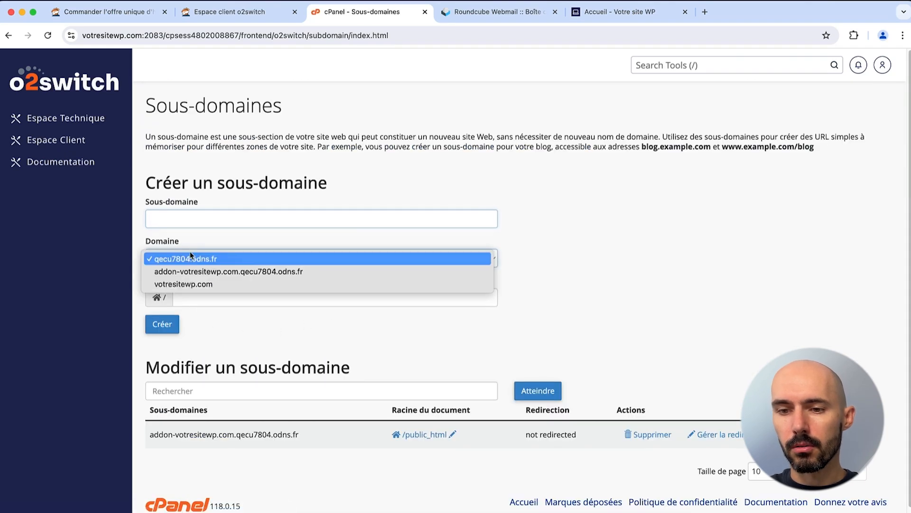
{"action": "left_click", "coordinate": [188, 280]}
{"action": "left_click", "coordinate": [169, 215]}
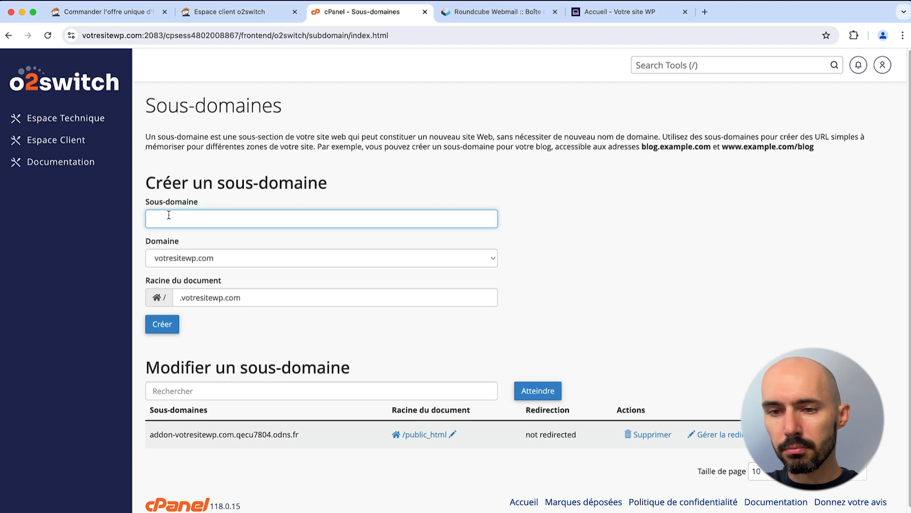
{"action": "type", "text": "boutique"}
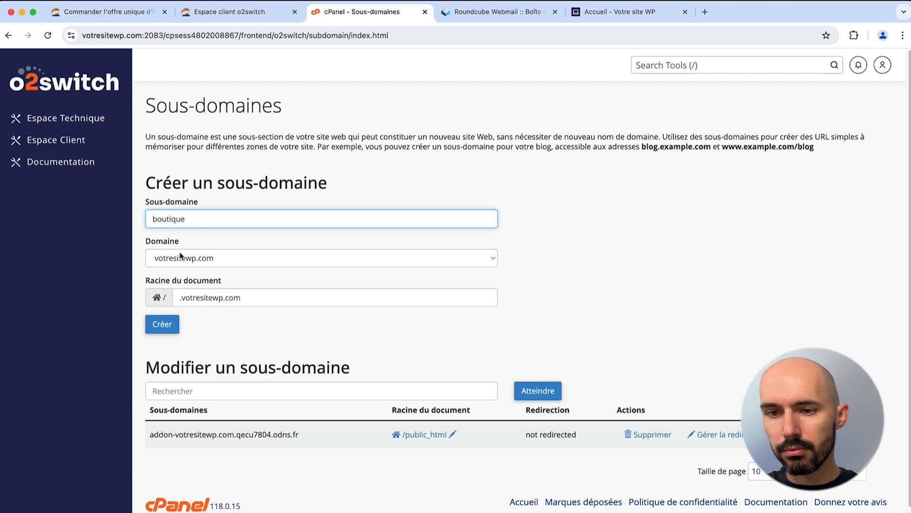
{"action": "left_click", "coordinate": [162, 330]}
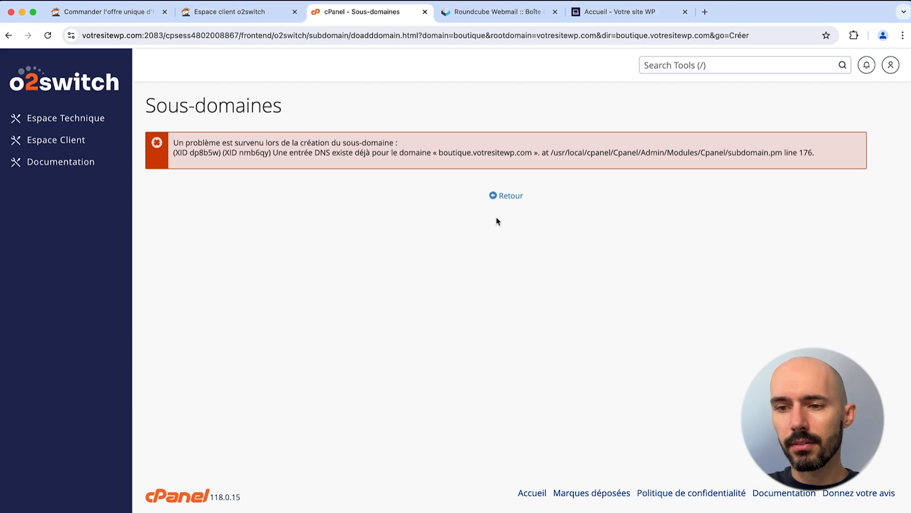
{"action": "left_click", "coordinate": [510, 196]}
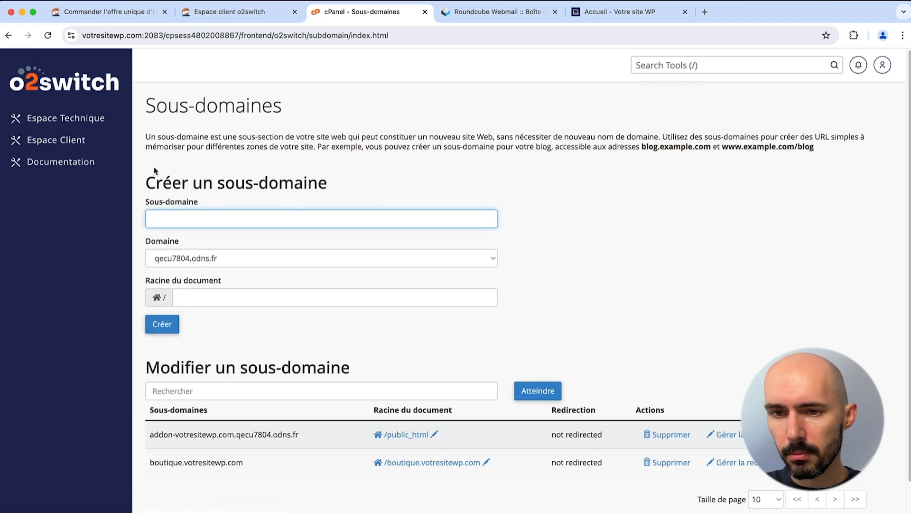
{"action": "left_click", "coordinate": [88, 125]}
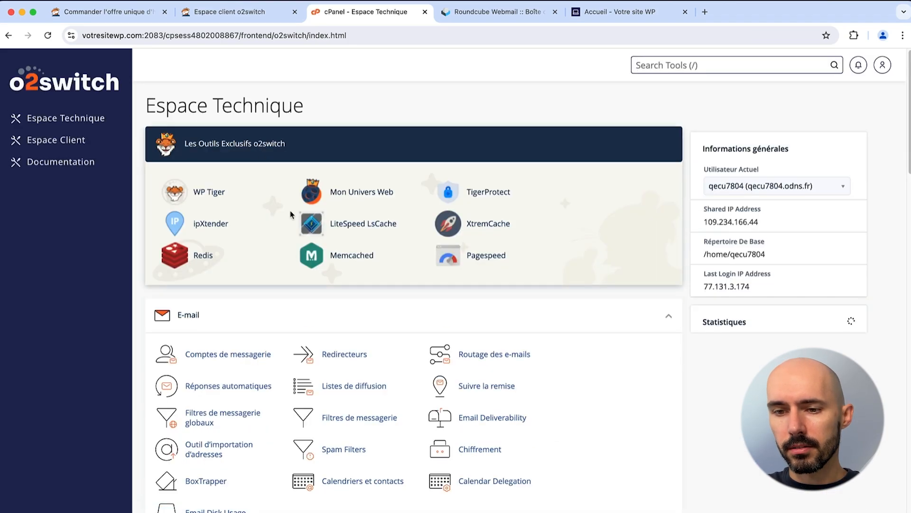
Step: Open JetBackup 5 and check its overview showing 30 total backups
{"action": "scroll", "coordinate": [291, 213], "scroll_direction": "down", "scroll_amount": 5}
{"action": "scroll", "coordinate": [293, 217], "scroll_direction": "down", "scroll_amount": 10}
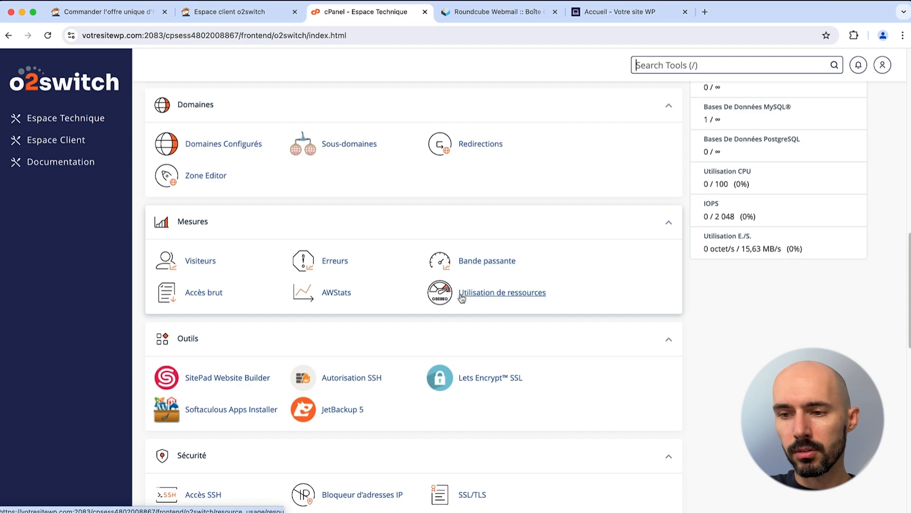
{"action": "scroll", "coordinate": [214, 291], "scroll_direction": "down", "scroll_amount": 2}
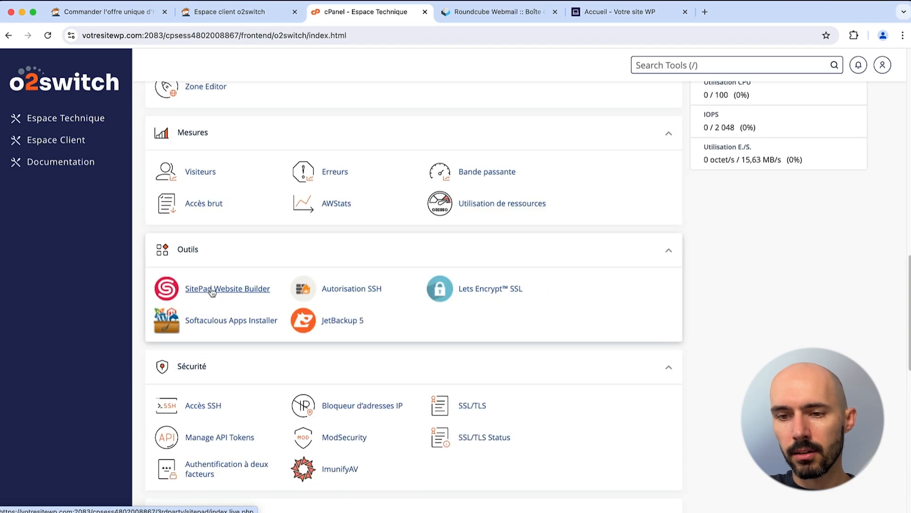
{"action": "left_click", "coordinate": [338, 327]}
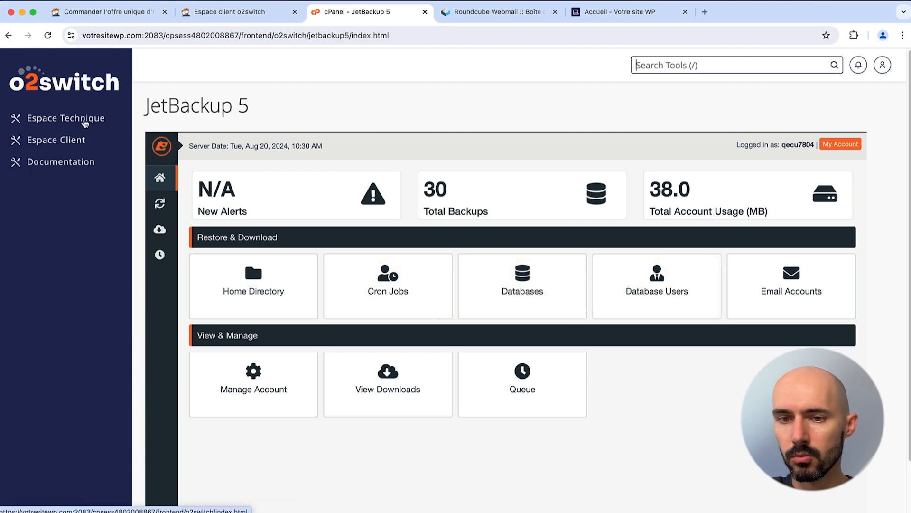
Step: Go back to Espace Technique and open the Let's Encrypt SSL certificates page
{"action": "left_click", "coordinate": [57, 119]}
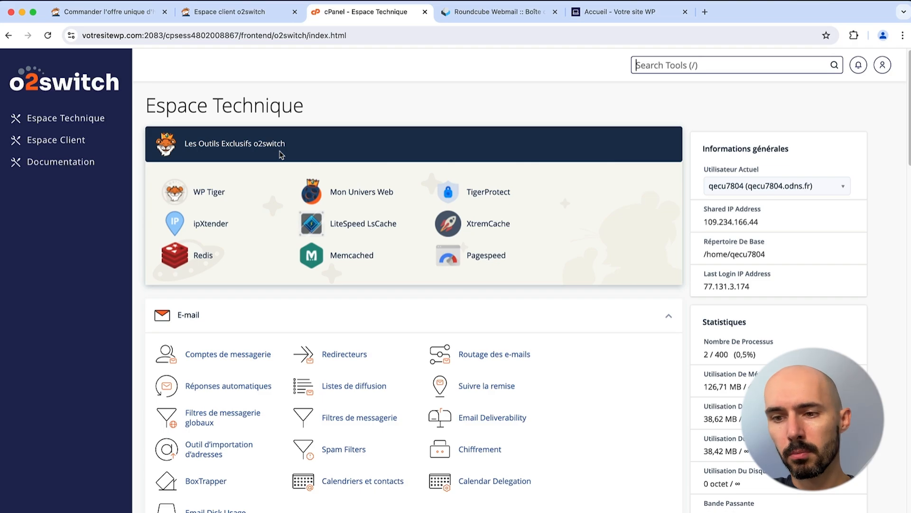
{"action": "scroll", "coordinate": [287, 241], "scroll_direction": "down", "scroll_amount": 15}
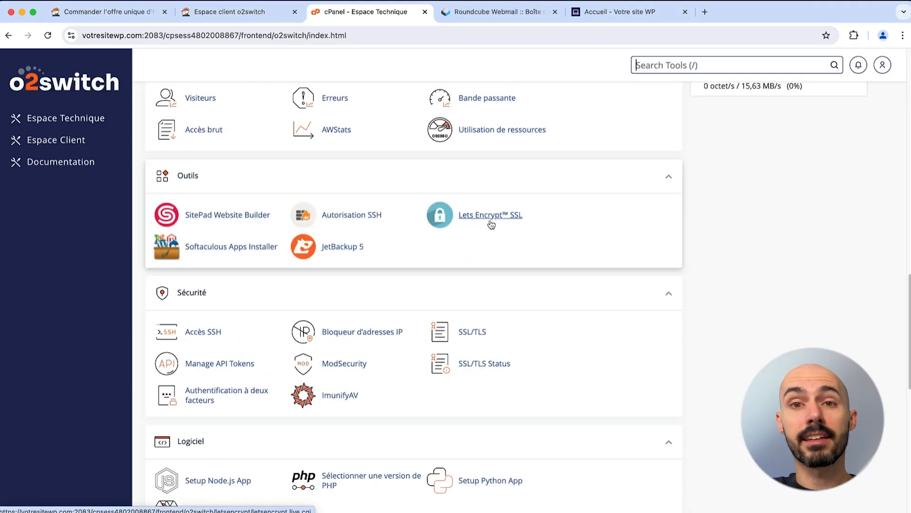
{"action": "left_click", "coordinate": [492, 224]}
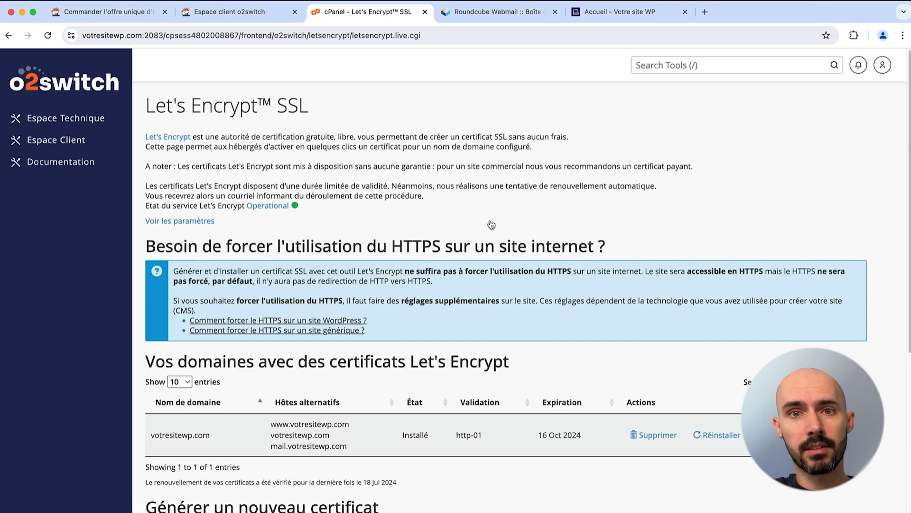
Step: Review the votresitewp.com certificate's hosts, including mail.votresitewp.com and boutique.votresitewp.com
{"action": "scroll", "coordinate": [444, 227], "scroll_direction": "down", "scroll_amount": 3}
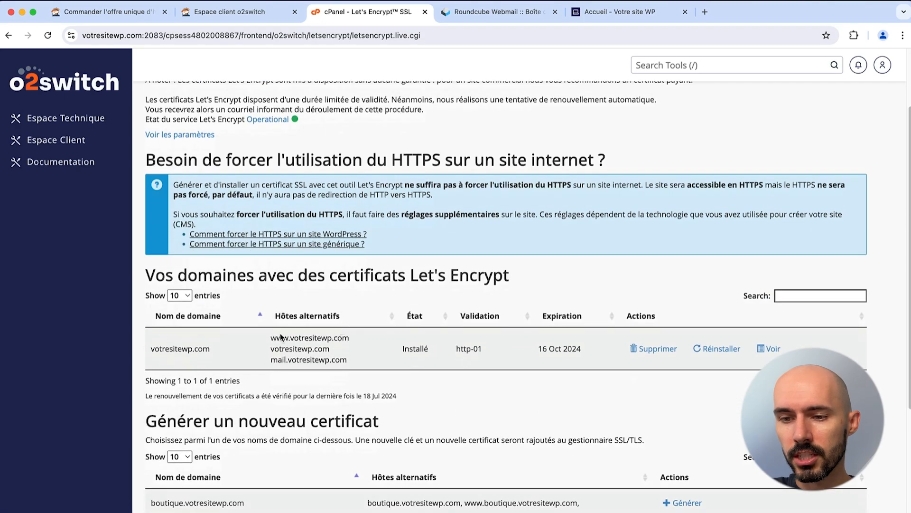
{"action": "left_click_drag", "start_coordinate": [274, 337], "coordinate": [311, 357]}
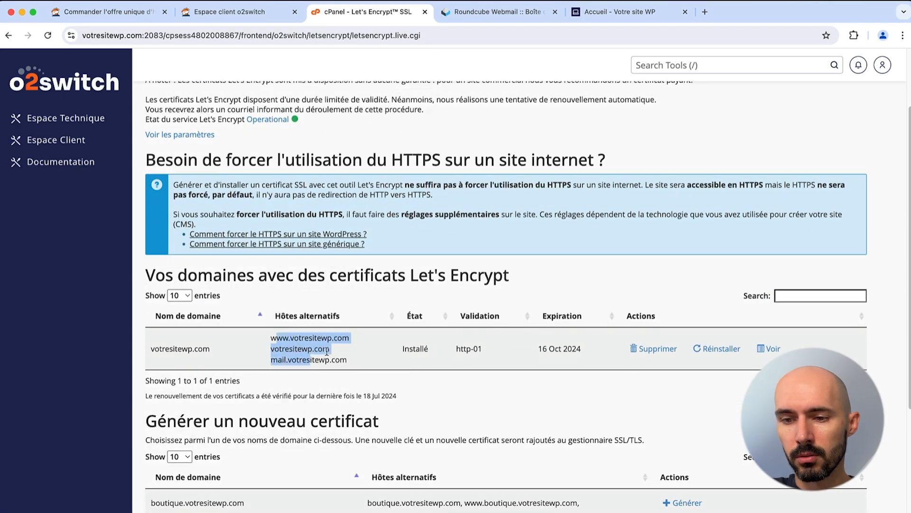
{"action": "left_click", "coordinate": [274, 361]}
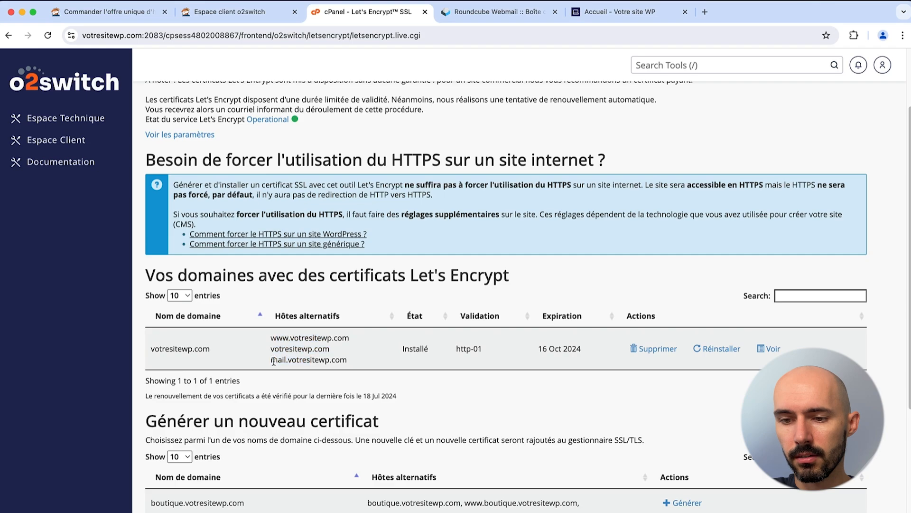
{"action": "left_click_drag", "start_coordinate": [271, 361], "coordinate": [327, 361]}
{"action": "scroll", "coordinate": [411, 366], "scroll_direction": "down", "scroll_amount": 5}
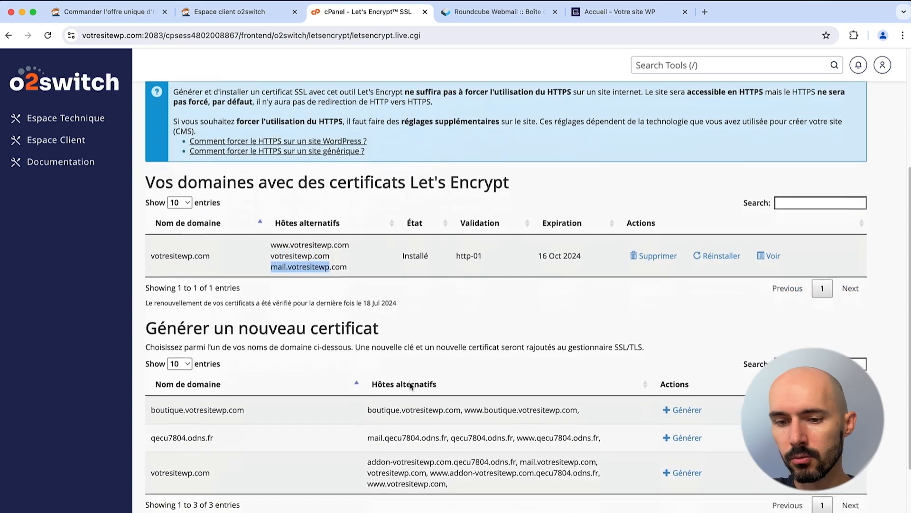
{"action": "left_click_drag", "start_coordinate": [152, 395], "coordinate": [234, 397]}
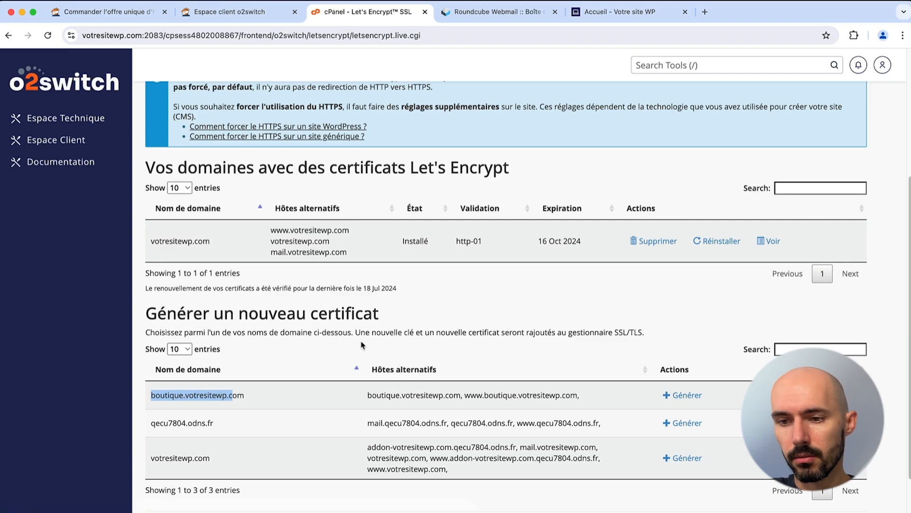
{"action": "scroll", "coordinate": [362, 345], "scroll_direction": "up", "scroll_amount": 5}
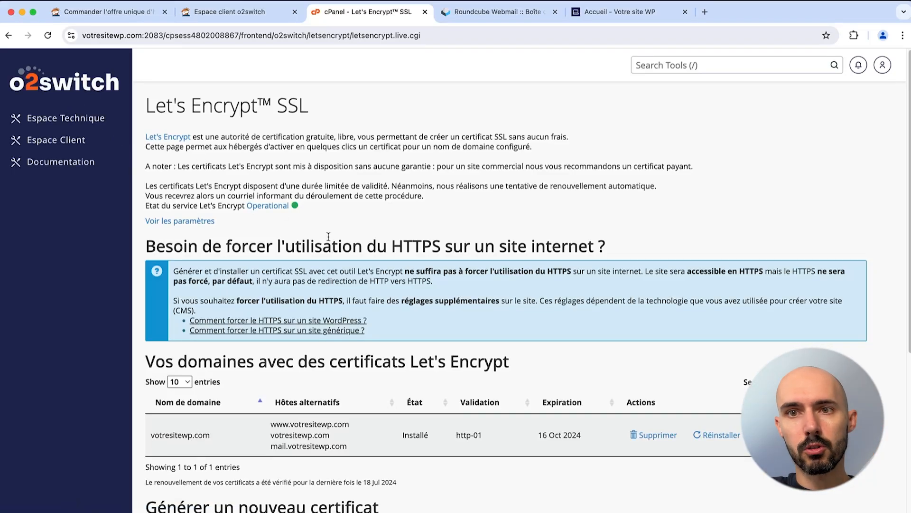
{"action": "scroll", "coordinate": [332, 209], "scroll_direction": "down", "scroll_amount": 3}
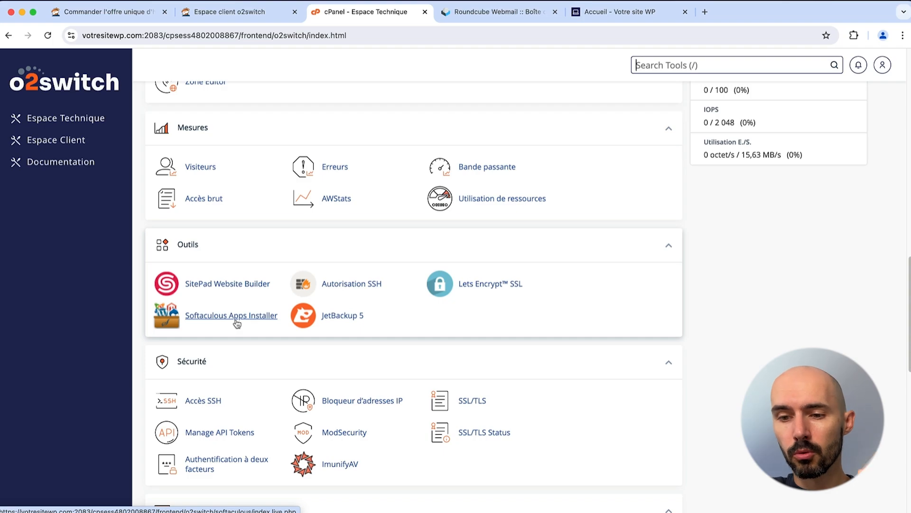
Step: Start an ImunifyAV malware scan of the account, then stop the running scan and confirm
{"action": "scroll", "coordinate": [237, 323], "scroll_direction": "down", "scroll_amount": 12}
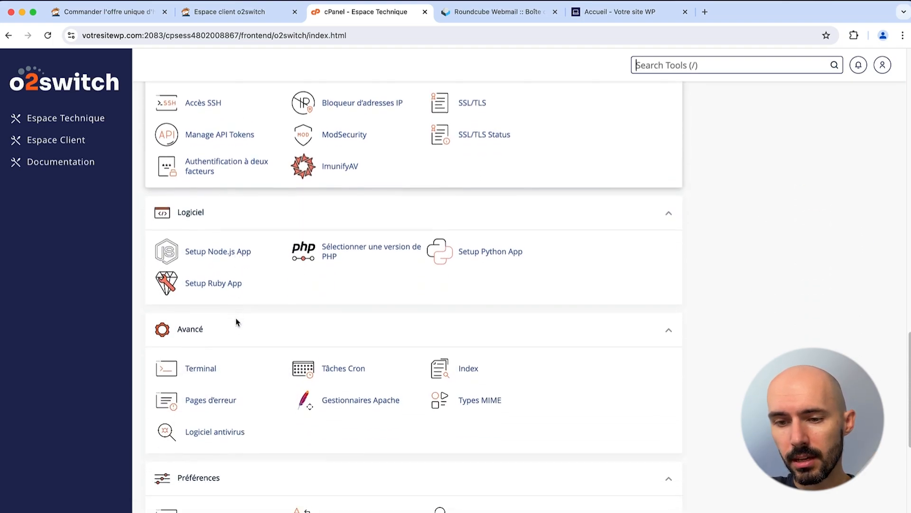
{"action": "scroll", "coordinate": [205, 355], "scroll_direction": "up", "scroll_amount": 10}
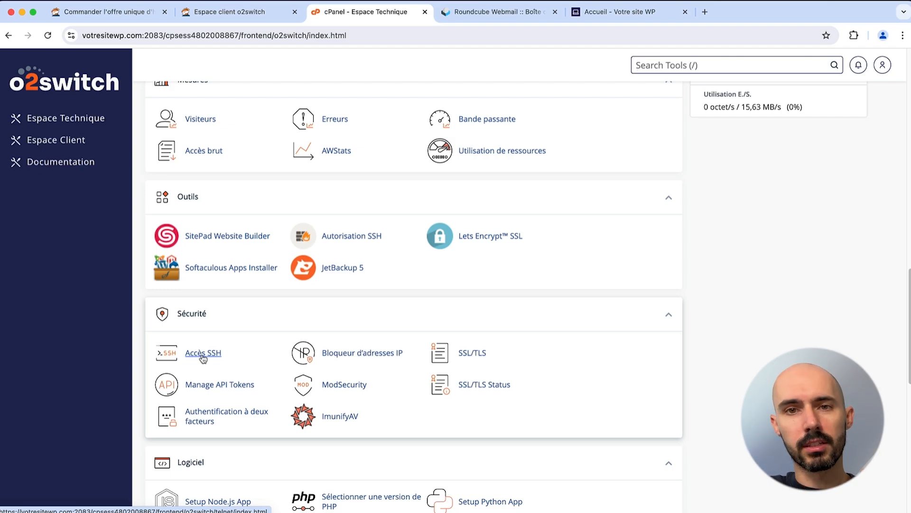
{"action": "left_click", "coordinate": [343, 424]}
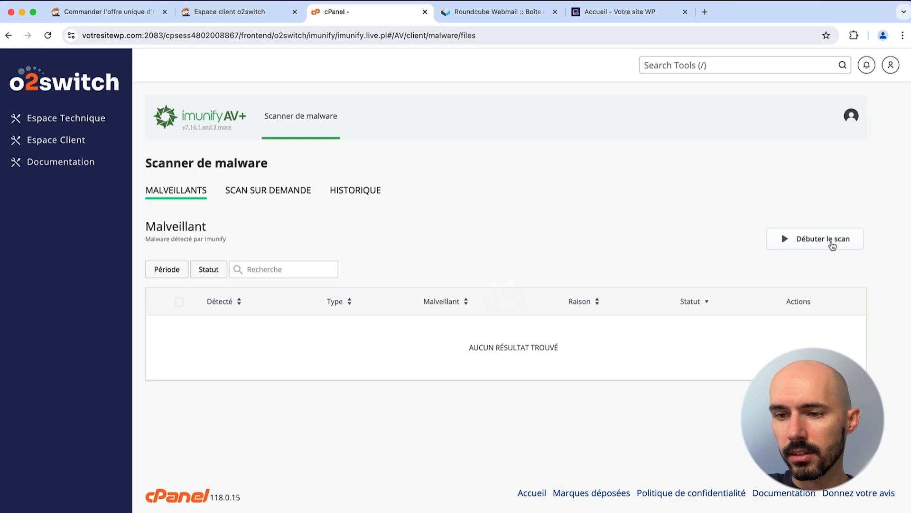
{"action": "left_click", "coordinate": [832, 243]}
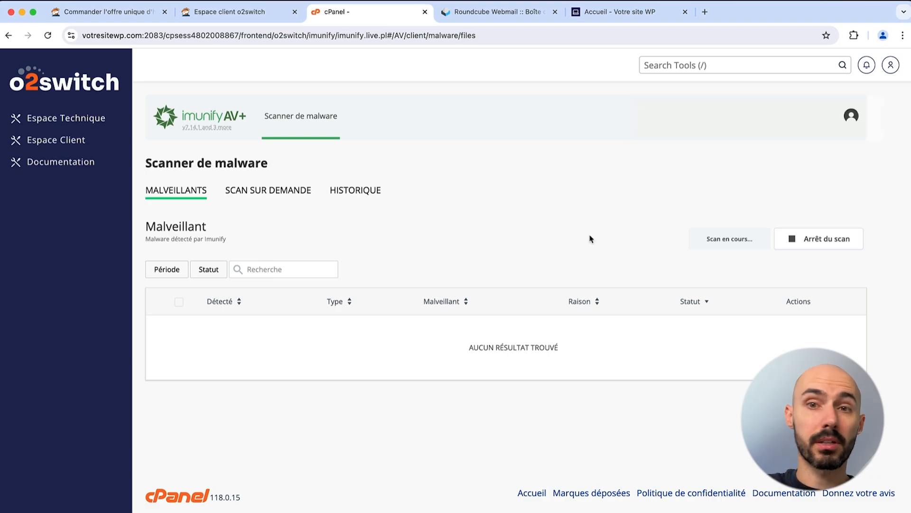
{"action": "left_click", "coordinate": [806, 245]}
{"action": "left_click", "coordinate": [519, 337]}
{"action": "left_click", "coordinate": [75, 122]}
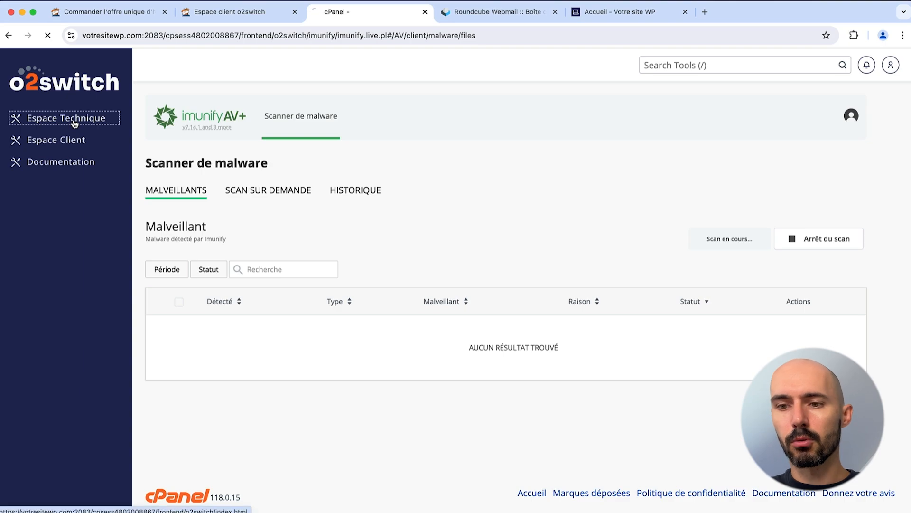
{"action": "scroll", "coordinate": [305, 254], "scroll_direction": "down", "scroll_amount": 15}
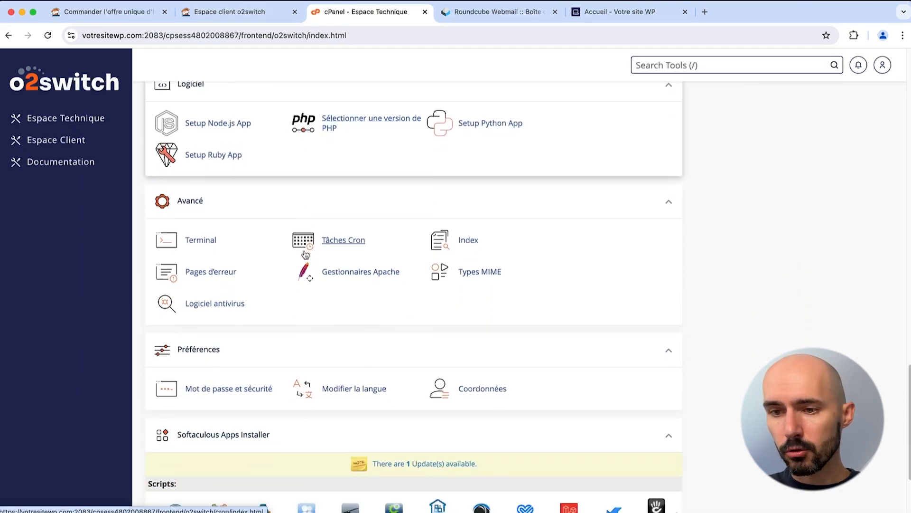
{"action": "scroll", "coordinate": [305, 255], "scroll_direction": "up", "scroll_amount": 4}
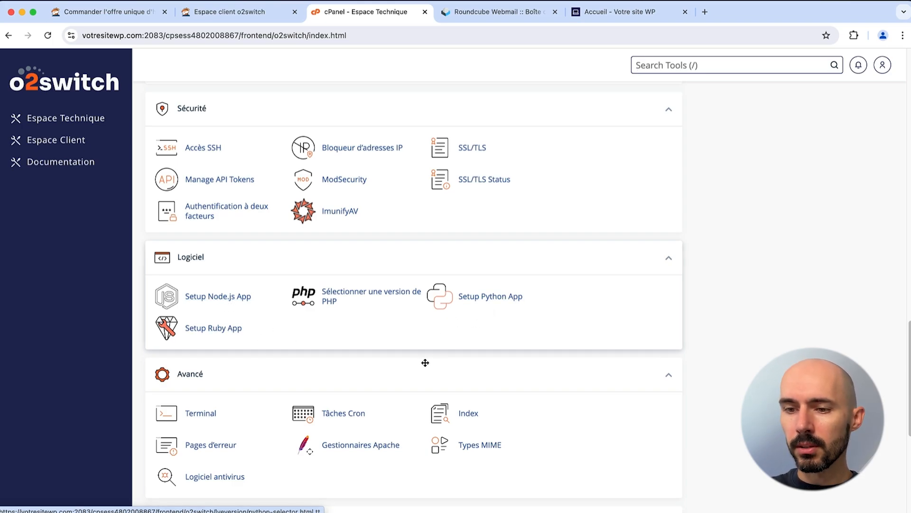
{"action": "left_click", "coordinate": [332, 304]}
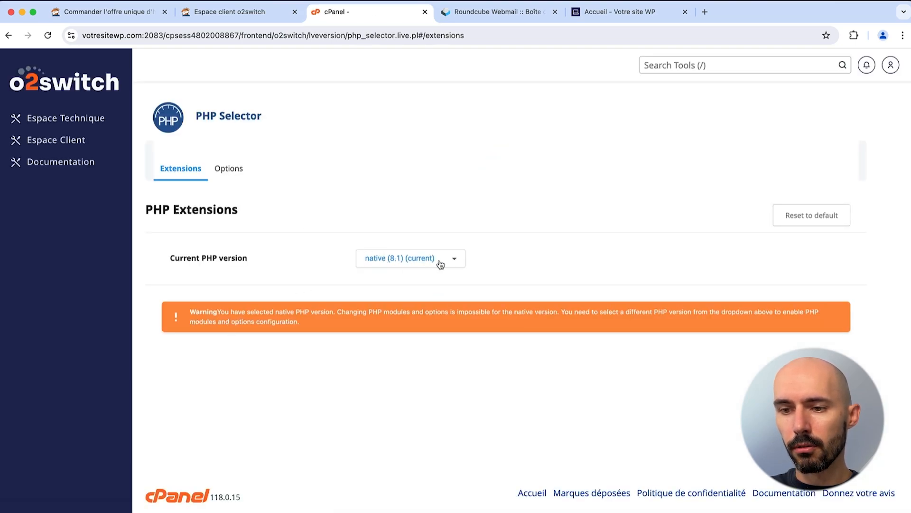
{"action": "left_click", "coordinate": [440, 258]}
{"action": "scroll", "coordinate": [429, 318], "scroll_direction": "down", "scroll_amount": 5}
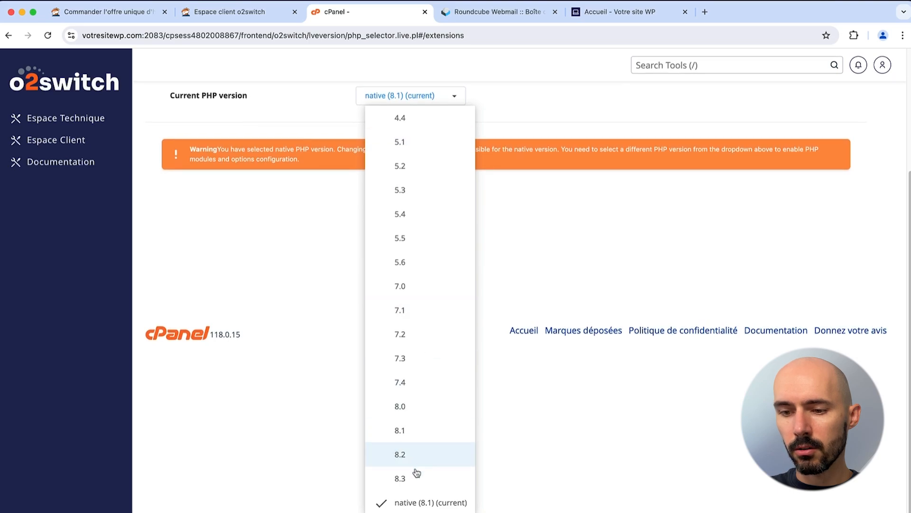
{"action": "left_click", "coordinate": [418, 480]}
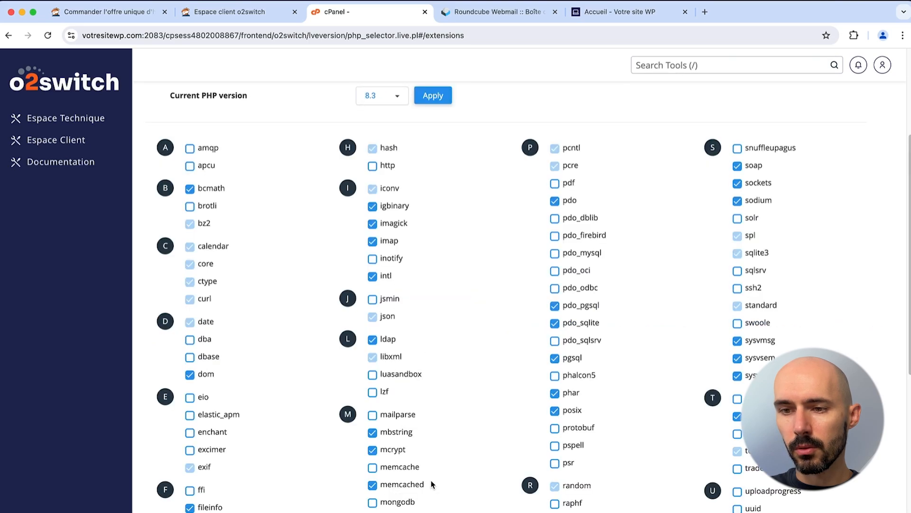
{"action": "left_click", "coordinate": [432, 96]}
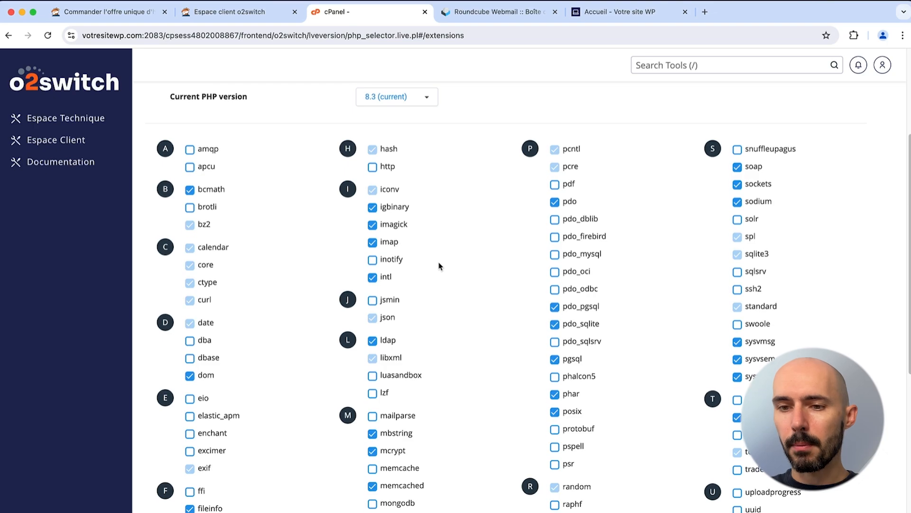
{"action": "scroll", "coordinate": [439, 264], "scroll_direction": "up", "scroll_amount": 2}
{"action": "scroll", "coordinate": [439, 264], "scroll_direction": "down", "scroll_amount": 2}
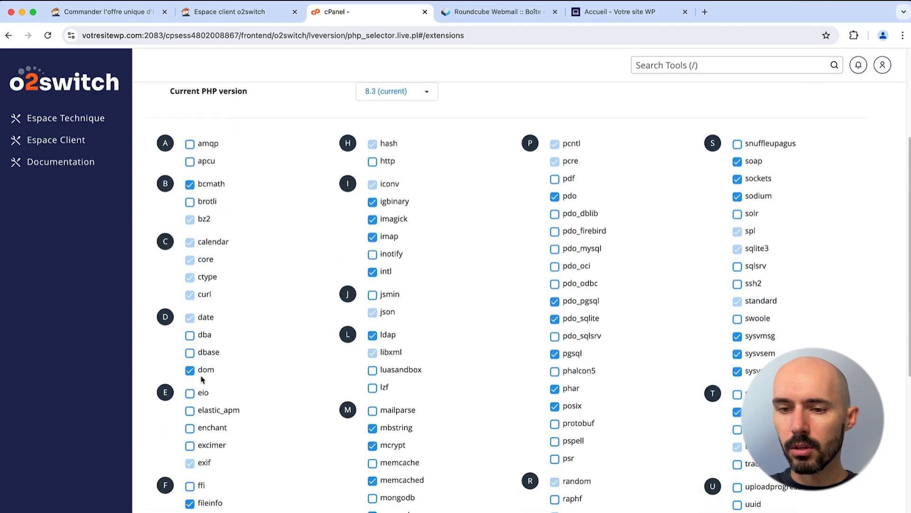
{"action": "scroll", "coordinate": [204, 322], "scroll_direction": "down", "scroll_amount": 5}
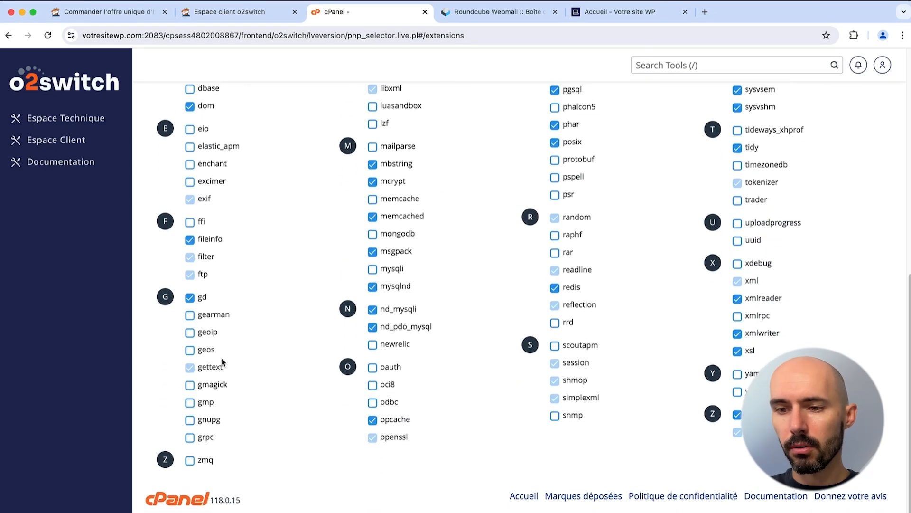
{"action": "scroll", "coordinate": [218, 358], "scroll_direction": "up", "scroll_amount": 10}
{"action": "scroll", "coordinate": [222, 362], "scroll_direction": "down", "scroll_amount": 2}
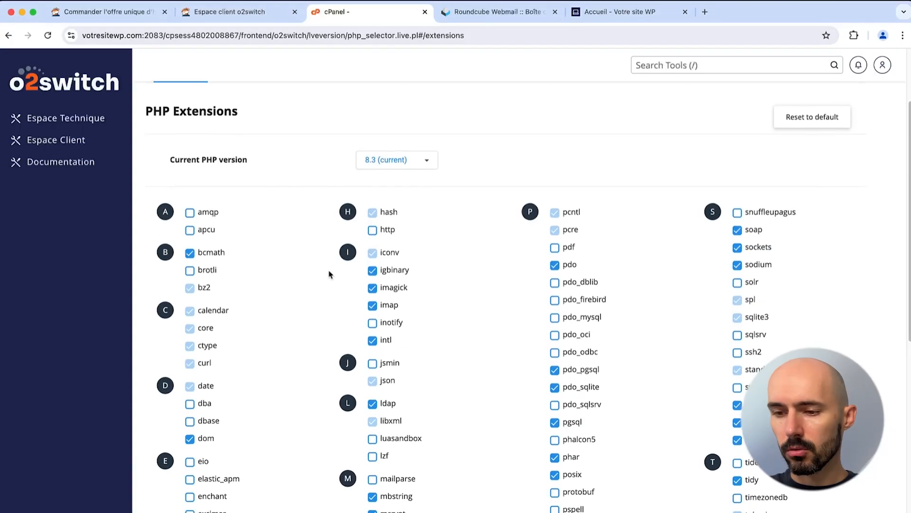
{"action": "scroll", "coordinate": [330, 273], "scroll_direction": "down", "scroll_amount": 5}
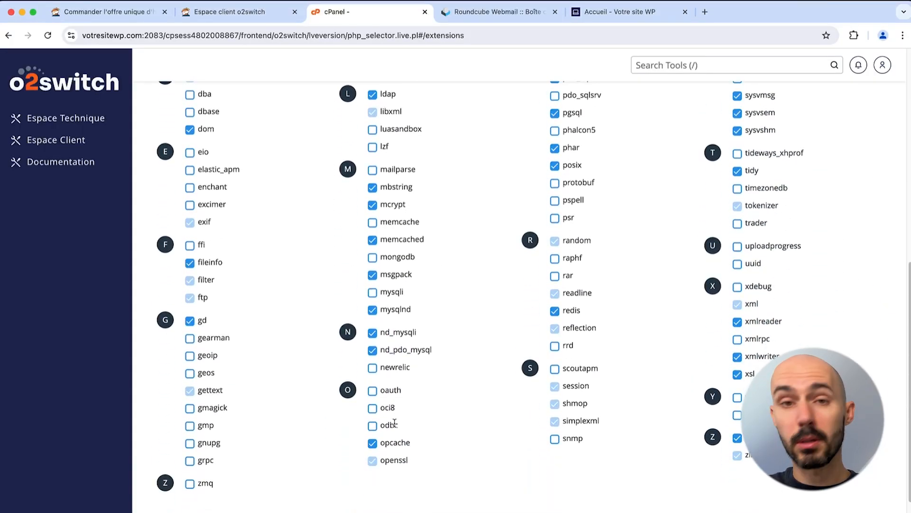
{"action": "scroll", "coordinate": [394, 422], "scroll_direction": "up", "scroll_amount": 10}
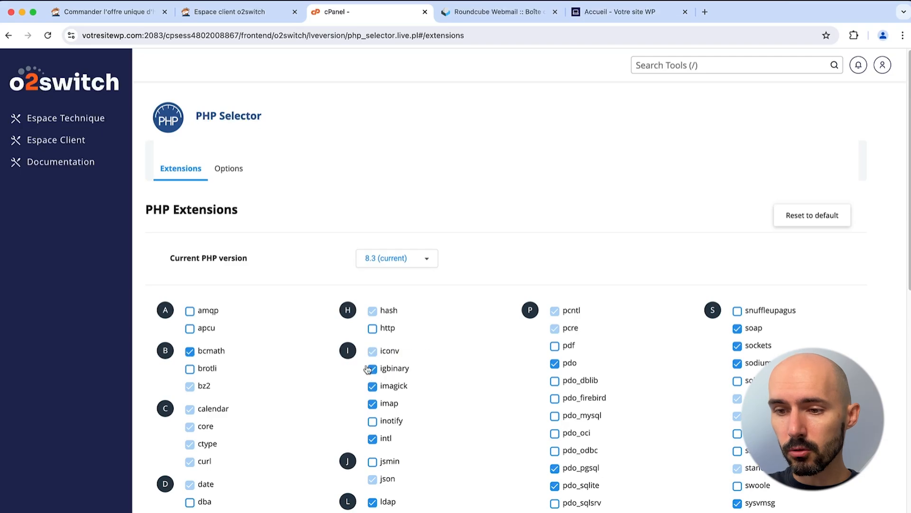
Step: Set PHP memory_limit to 2048M in the PHP Selector options
{"action": "left_click", "coordinate": [229, 169]}
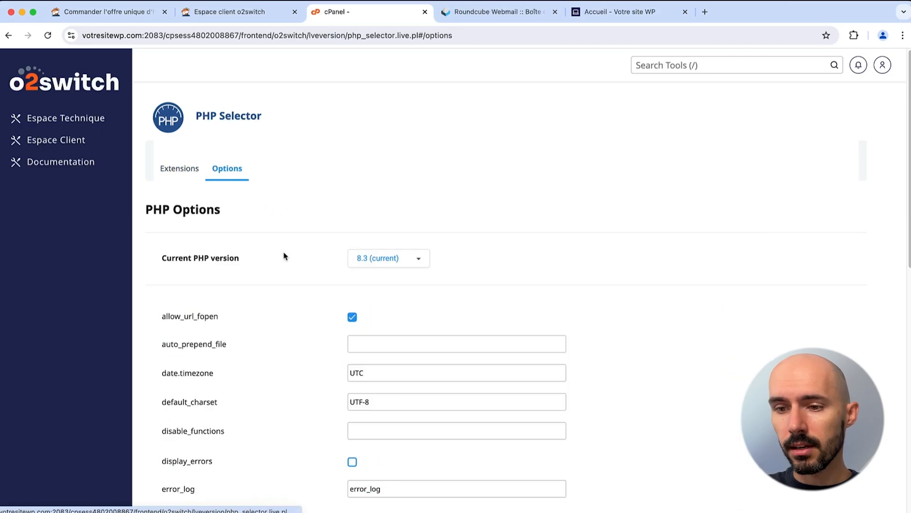
{"action": "scroll", "coordinate": [307, 274], "scroll_direction": "down", "scroll_amount": 10}
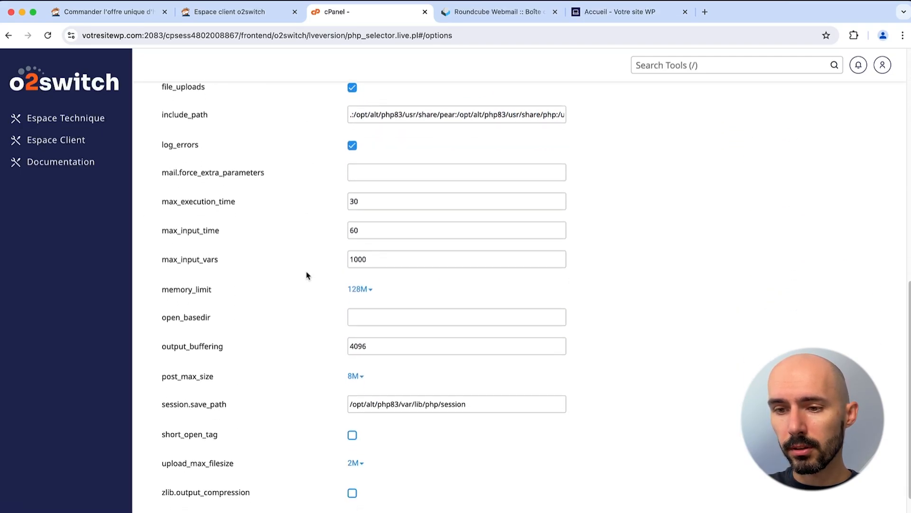
{"action": "left_click", "coordinate": [369, 294]}
{"action": "scroll", "coordinate": [392, 415], "scroll_direction": "down", "scroll_amount": 2}
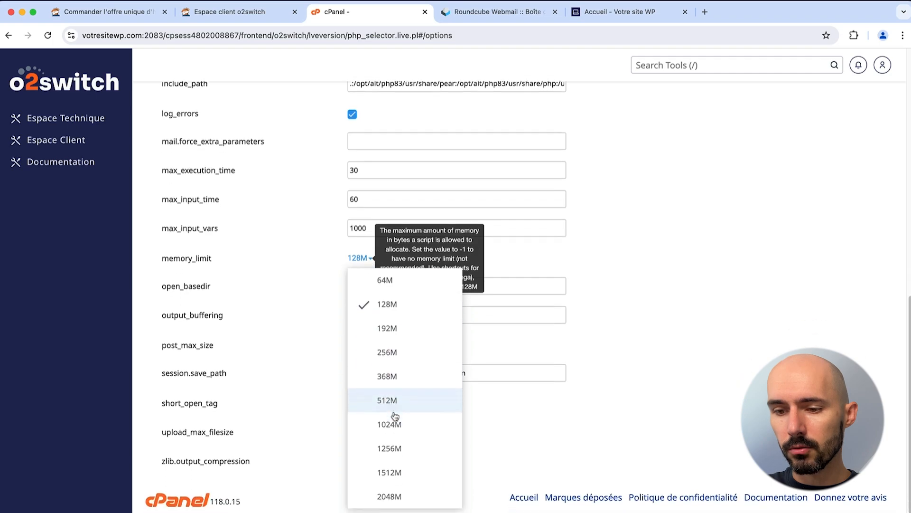
{"action": "left_click", "coordinate": [389, 493]}
Step: Set both upload_max_filesize and post_max_size to 128M, then return to Espace Technique
{"action": "left_click", "coordinate": [352, 341]}
{"action": "scroll", "coordinate": [388, 415], "scroll_direction": "down", "scroll_amount": 2}
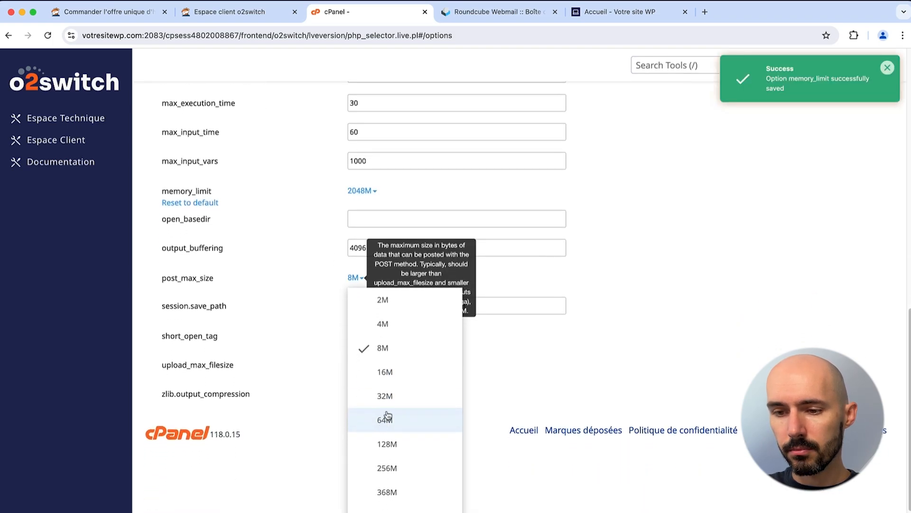
{"action": "left_click", "coordinate": [388, 418]}
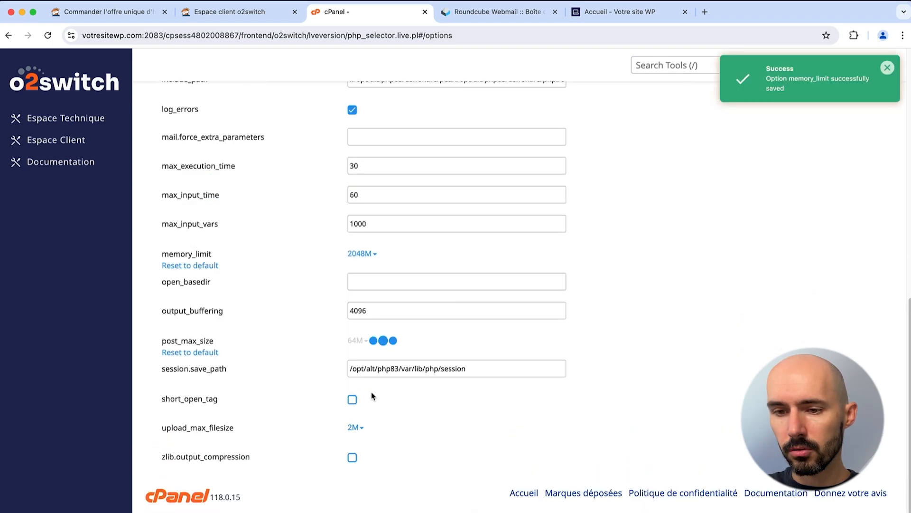
{"action": "left_click", "coordinate": [355, 430]}
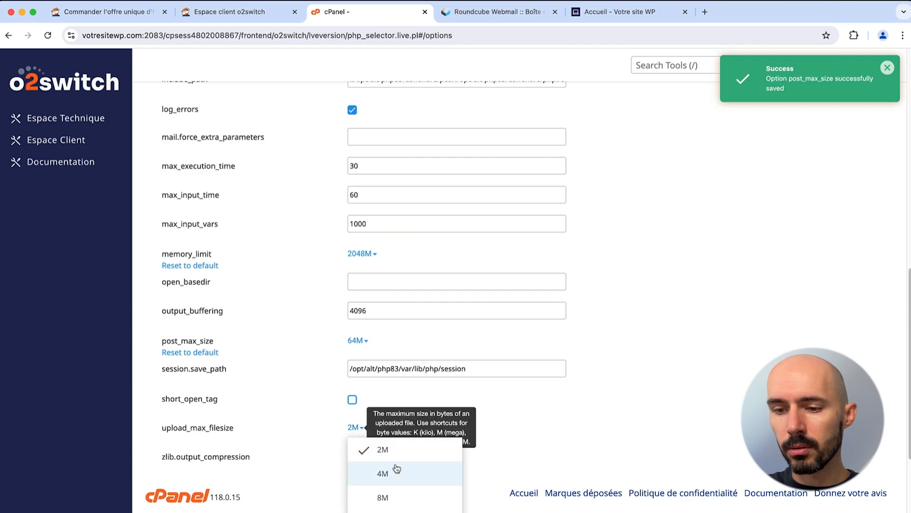
{"action": "scroll", "coordinate": [396, 467], "scroll_direction": "down", "scroll_amount": 3}
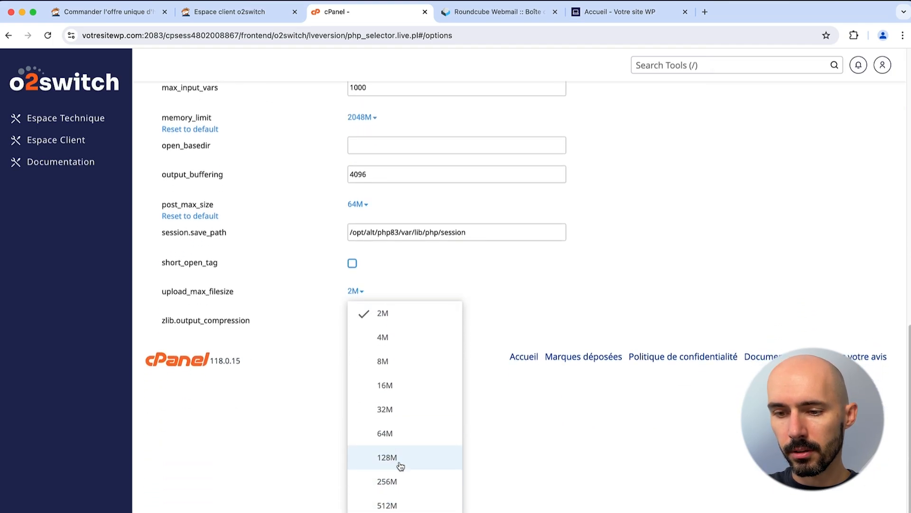
{"action": "left_click", "coordinate": [397, 459]}
{"action": "left_click", "coordinate": [353, 342]}
{"action": "left_click", "coordinate": [376, 504]}
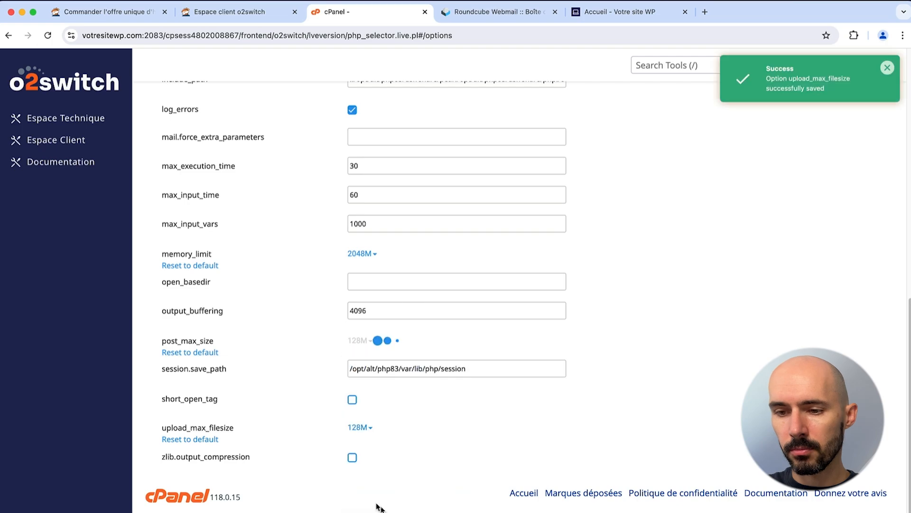
{"action": "scroll", "coordinate": [321, 336], "scroll_direction": "up", "scroll_amount": 10}
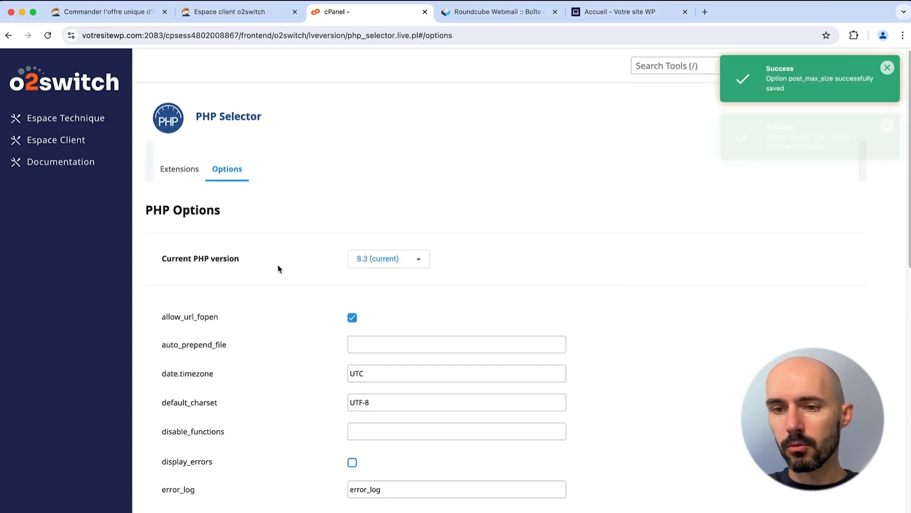
{"action": "left_click", "coordinate": [89, 119]}
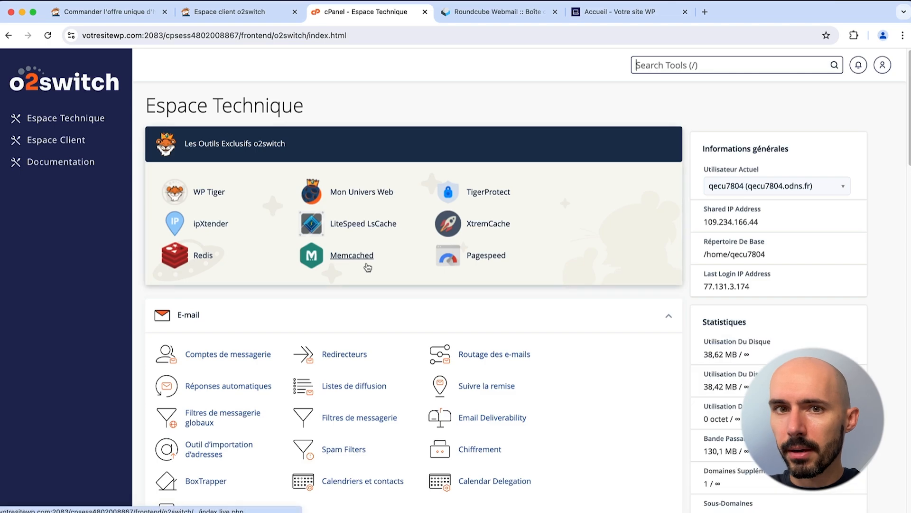
Step: Scroll the Espace Technique page down to the Avancé and Softaculous Apps Installer sections
{"action": "scroll", "coordinate": [368, 267], "scroll_direction": "down", "scroll_amount": 20}
{"action": "scroll", "coordinate": [368, 267], "scroll_direction": "up", "scroll_amount": 3}
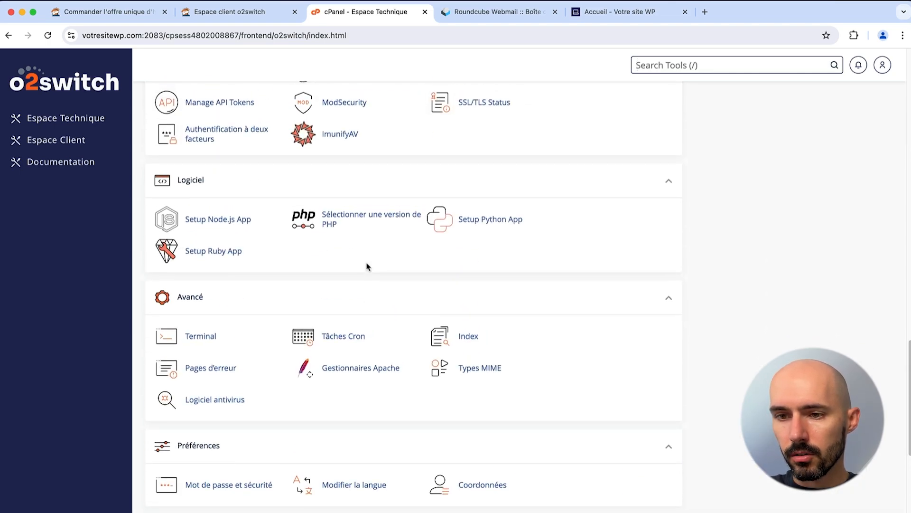
{"action": "scroll", "coordinate": [363, 265], "scroll_direction": "down", "scroll_amount": 1}
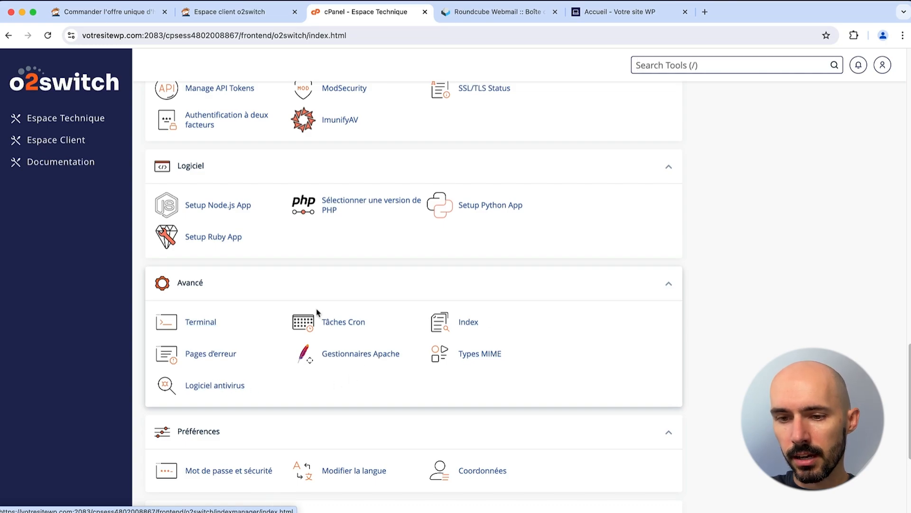
{"action": "scroll", "coordinate": [266, 340], "scroll_direction": "down", "scroll_amount": 2}
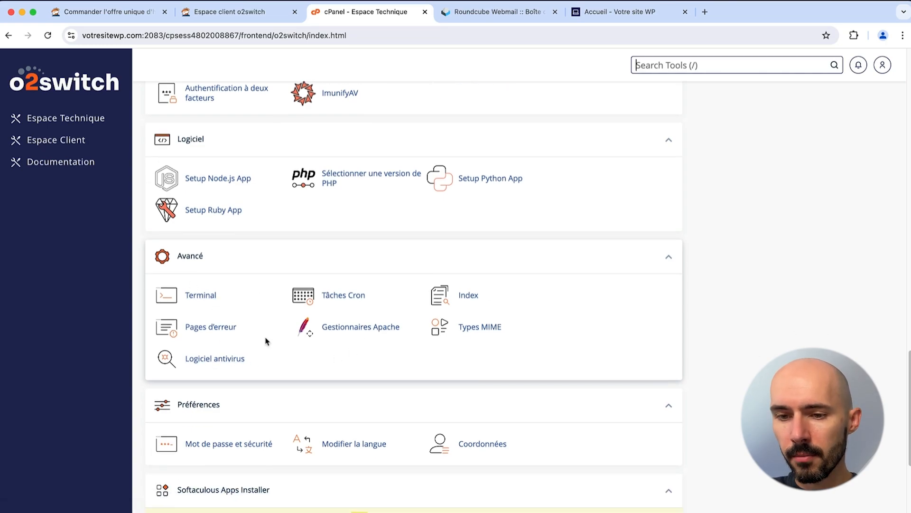
{"action": "scroll", "coordinate": [267, 341], "scroll_direction": "down", "scroll_amount": 3}
{"action": "left_click", "coordinate": [220, 265]}
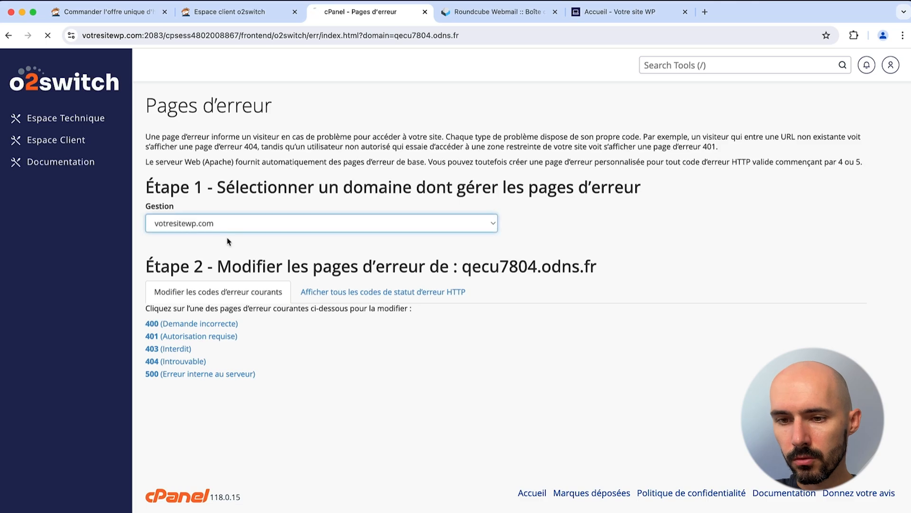
{"action": "left_click", "coordinate": [181, 327]}
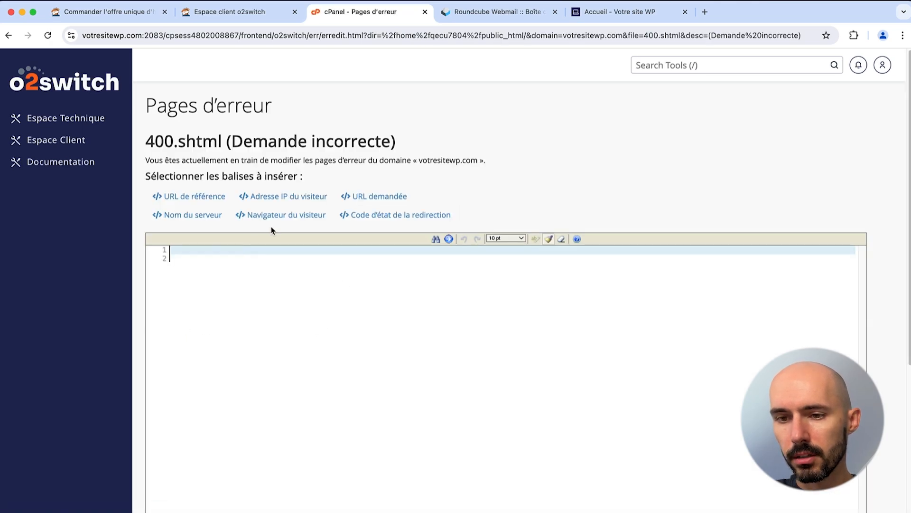
{"action": "key", "text": "super+Left"}
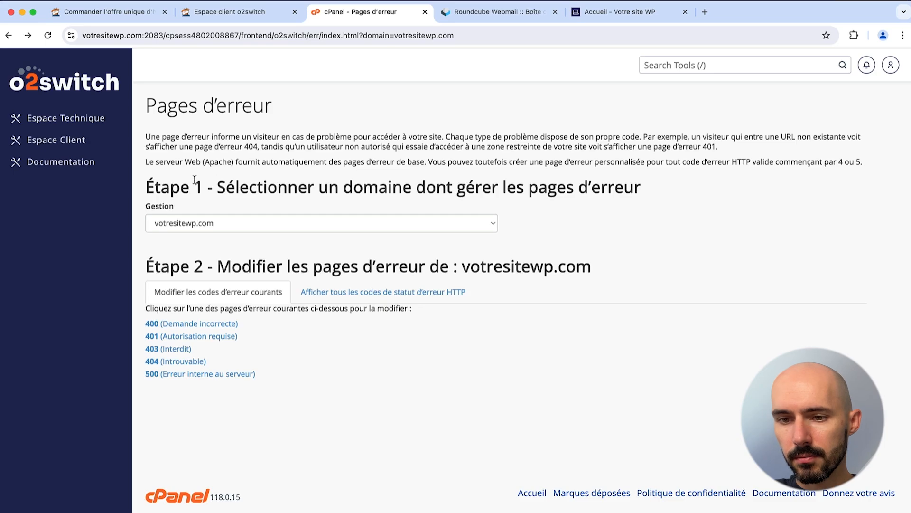
{"action": "key", "text": "super+Left"}
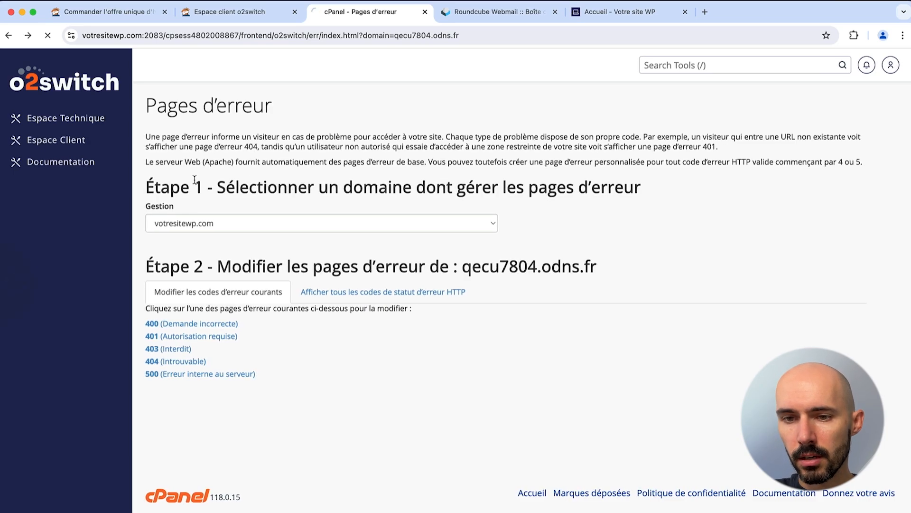
{"action": "key", "text": "super+Left"}
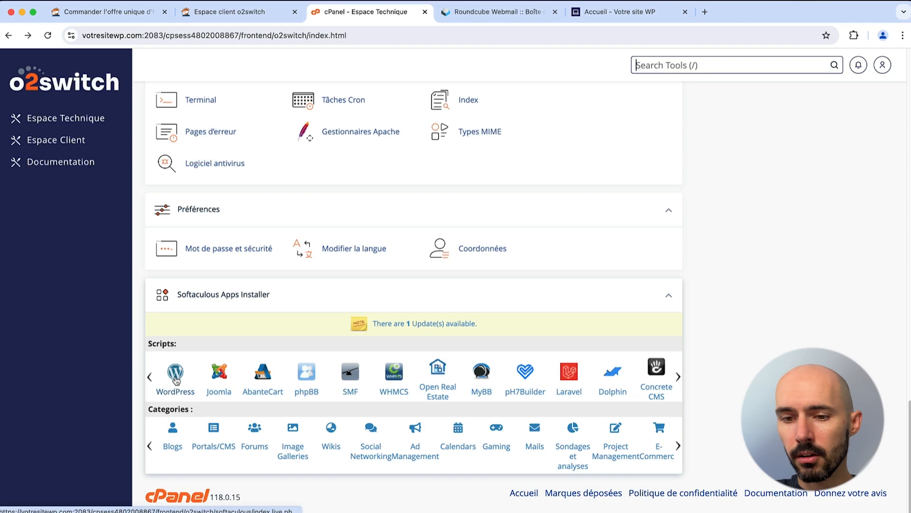
Step: Open WordPress in Softaculous, view the existing votresitewp.com site, and close the extra tabs
{"action": "left_click", "coordinate": [176, 375]}
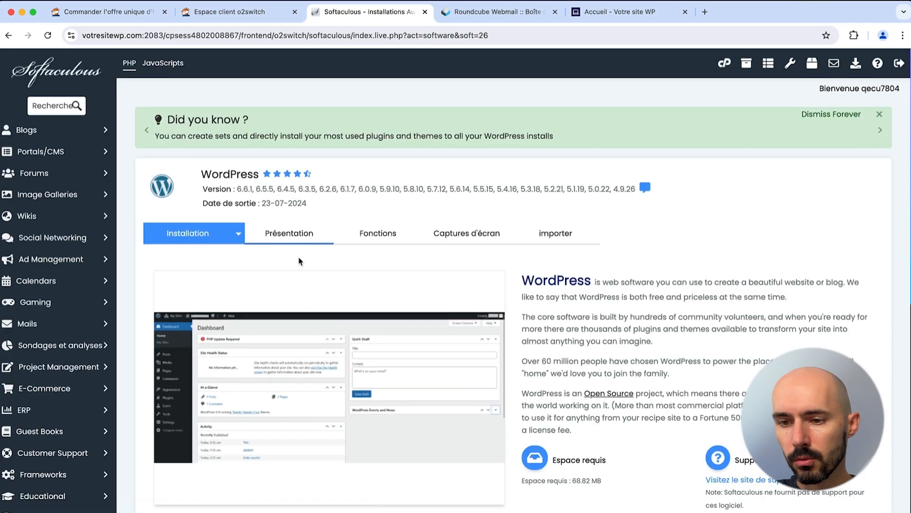
{"action": "scroll", "coordinate": [301, 260], "scroll_direction": "down", "scroll_amount": 7}
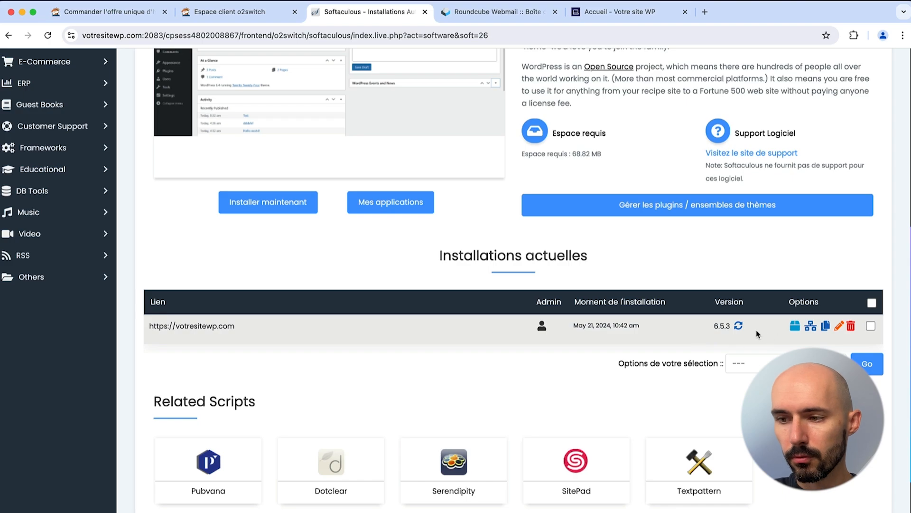
{"action": "left_click", "coordinate": [187, 326]}
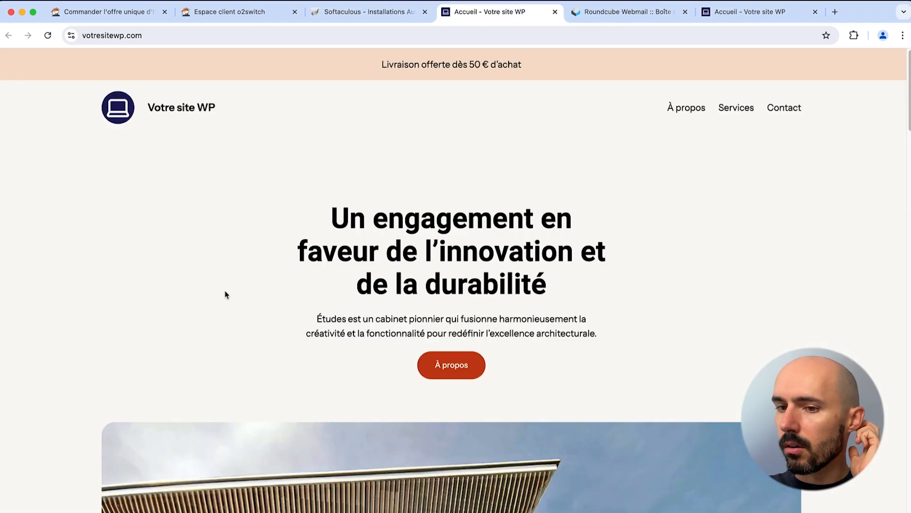
{"action": "left_click", "coordinate": [555, 12]}
{"action": "left_click", "coordinate": [555, 12]}
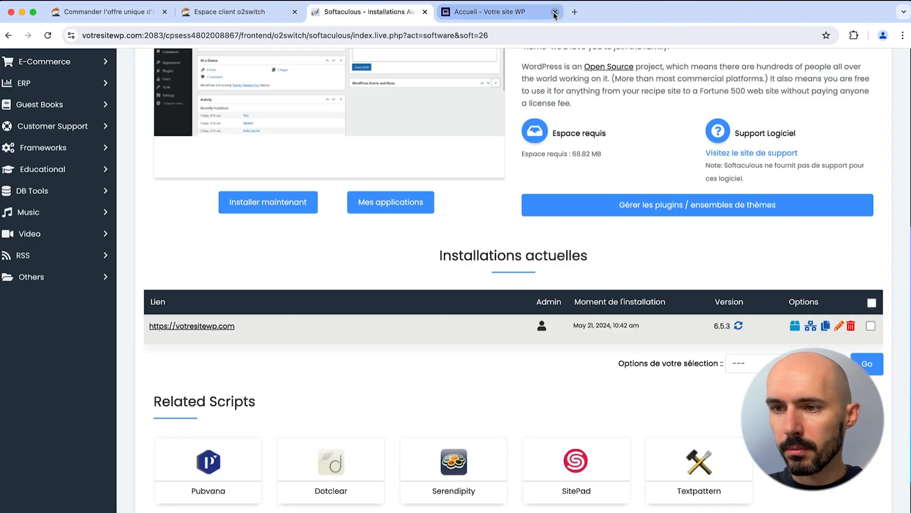
{"action": "left_click", "coordinate": [555, 12]}
{"action": "scroll", "coordinate": [361, 294], "scroll_direction": "up", "scroll_amount": 1}
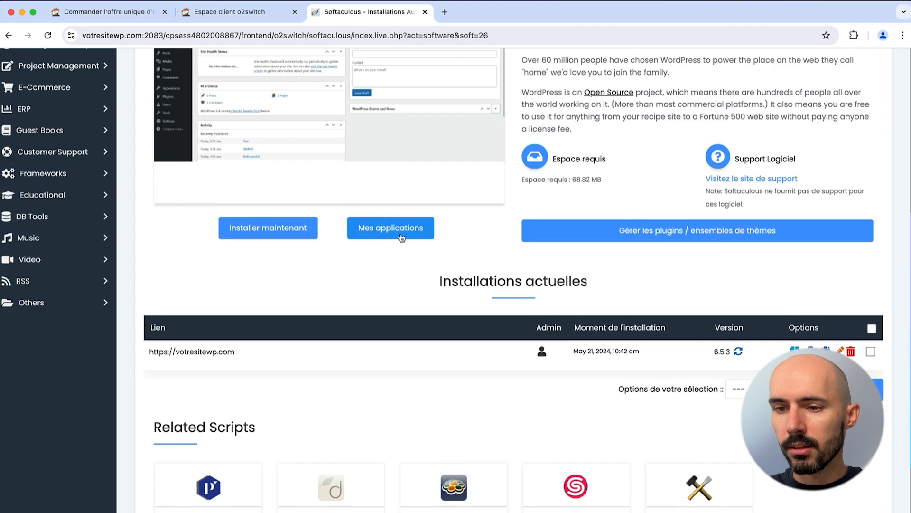
{"action": "scroll", "coordinate": [399, 232], "scroll_direction": "down", "scroll_amount": 2}
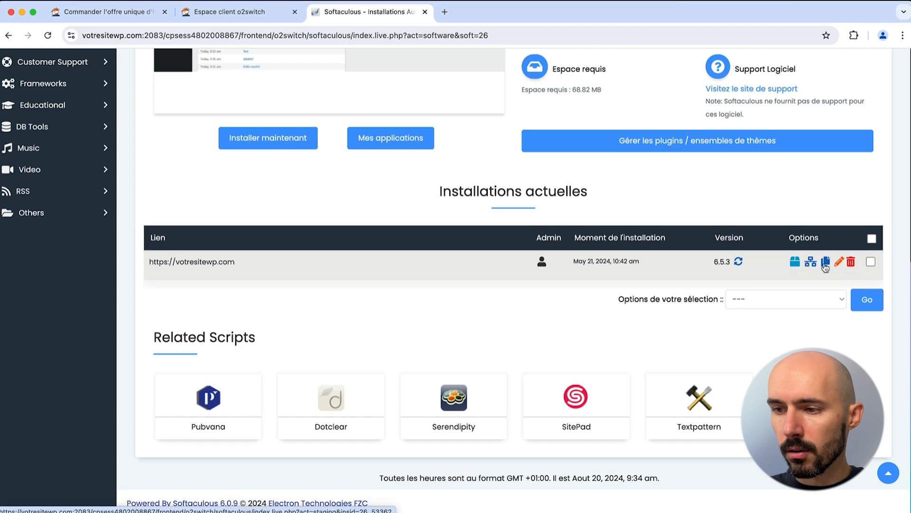
Step: Inspect the existing installation's details, including its database name, then go back
{"action": "left_click", "coordinate": [839, 262]}
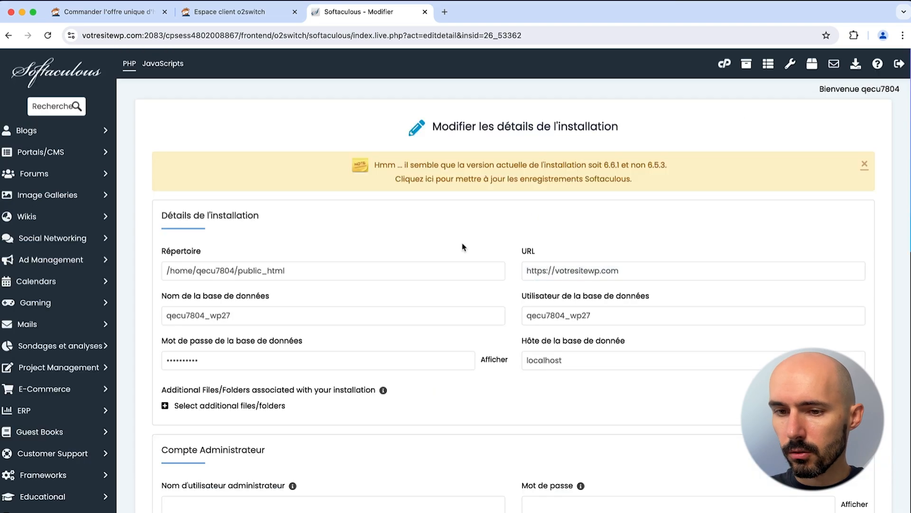
{"action": "left_click", "coordinate": [255, 310]}
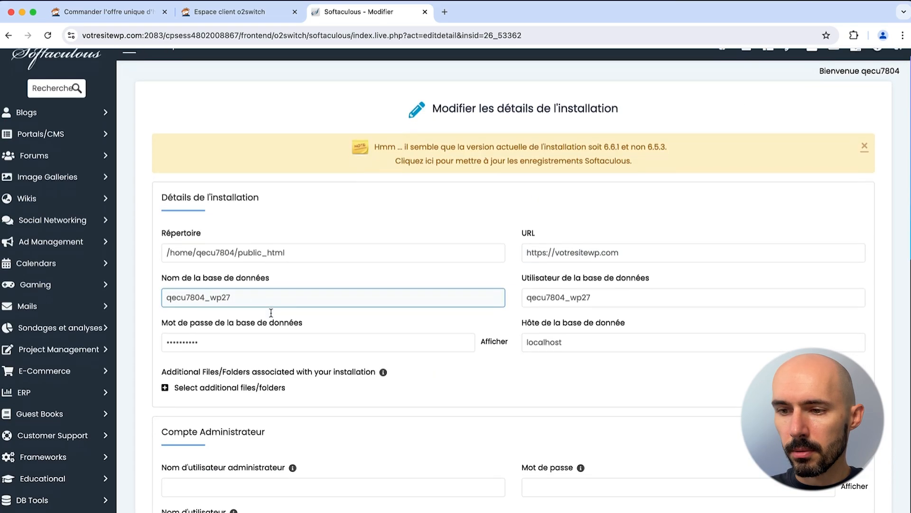
{"action": "scroll", "coordinate": [268, 313], "scroll_direction": "down", "scroll_amount": 10}
{"action": "scroll", "coordinate": [272, 316], "scroll_direction": "left", "scroll_amount": 5}
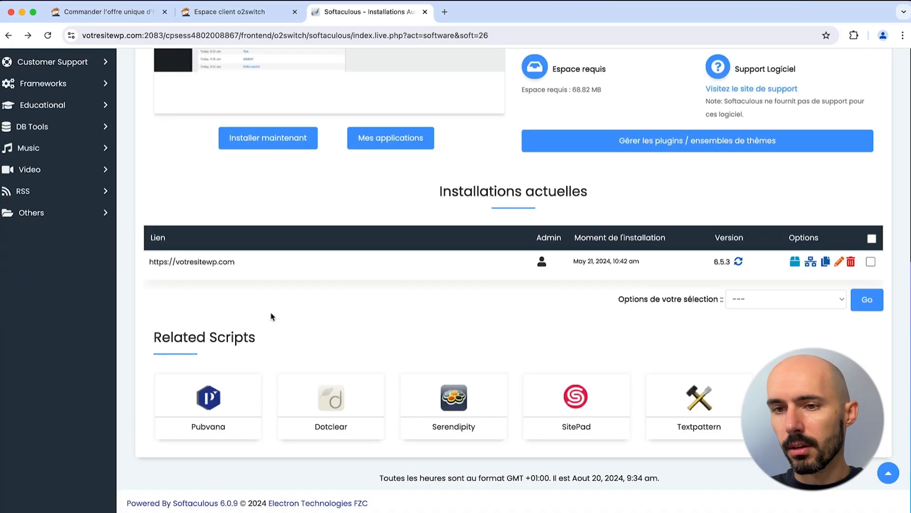
{"action": "scroll", "coordinate": [272, 316], "scroll_direction": "up", "scroll_amount": 3}
{"action": "left_click", "coordinate": [268, 263]}
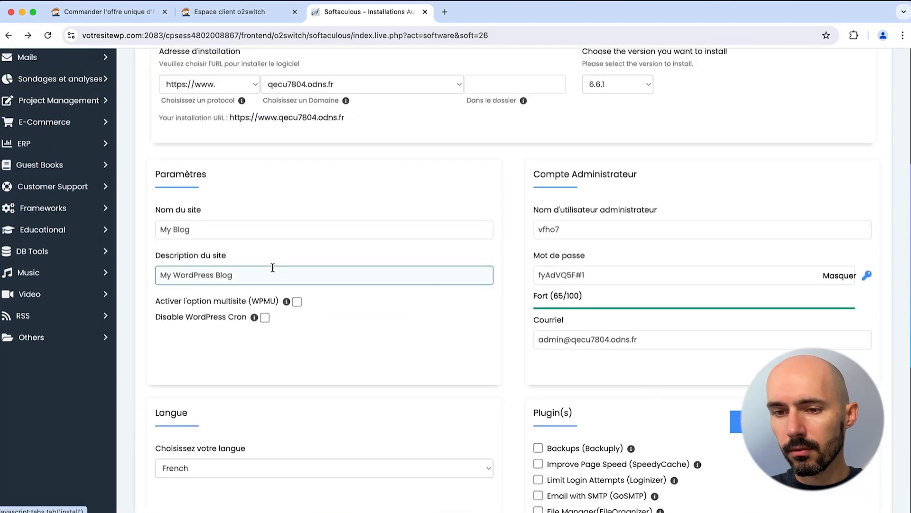
{"action": "scroll", "coordinate": [241, 352], "scroll_direction": "up", "scroll_amount": 6}
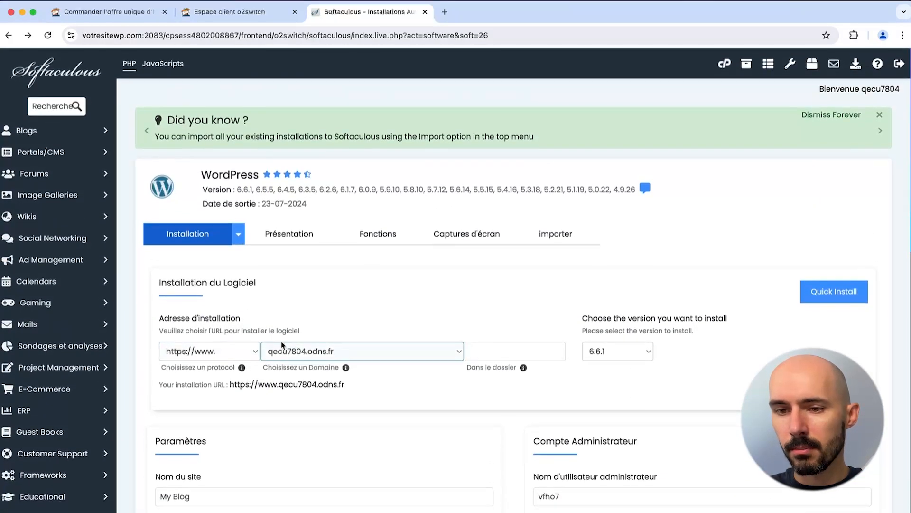
{"action": "left_click", "coordinate": [223, 352]}
{"action": "left_click", "coordinate": [212, 340]}
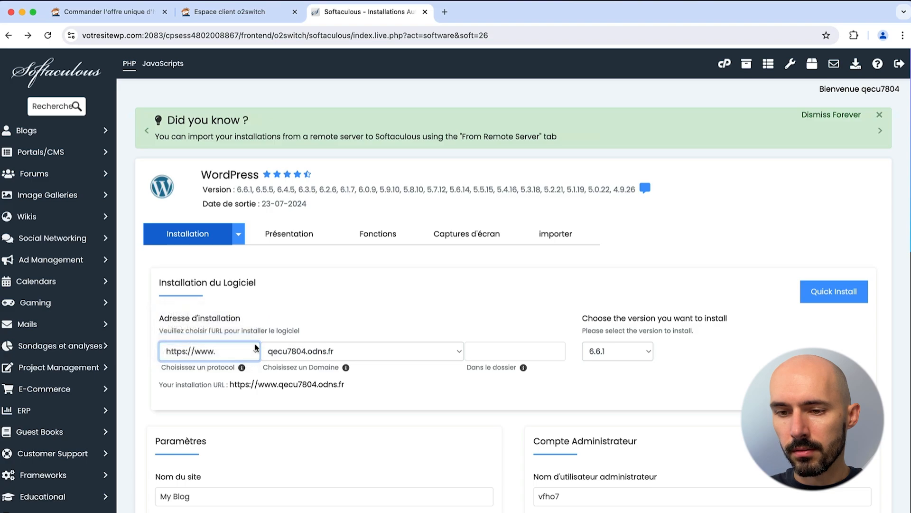
{"action": "left_click", "coordinate": [304, 351]}
{"action": "left_click", "coordinate": [316, 364]}
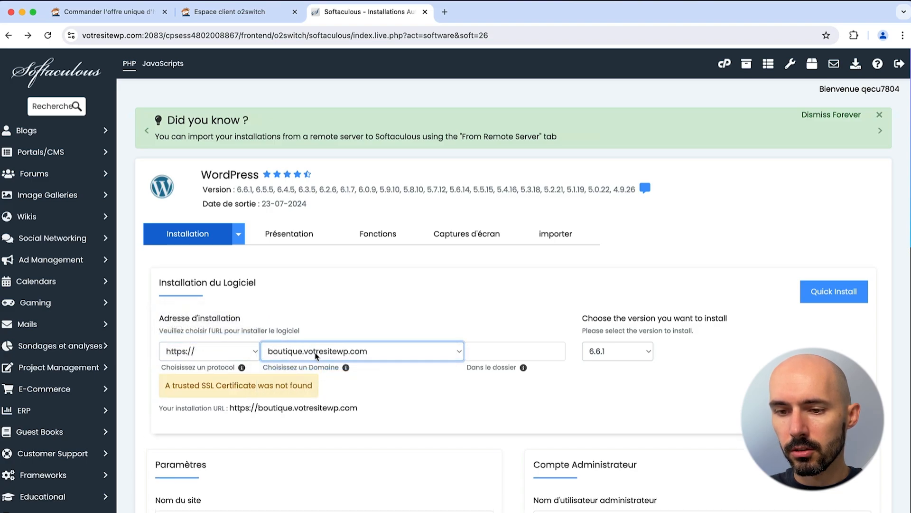
{"action": "left_click", "coordinate": [446, 334]}
{"action": "left_click", "coordinate": [486, 350]}
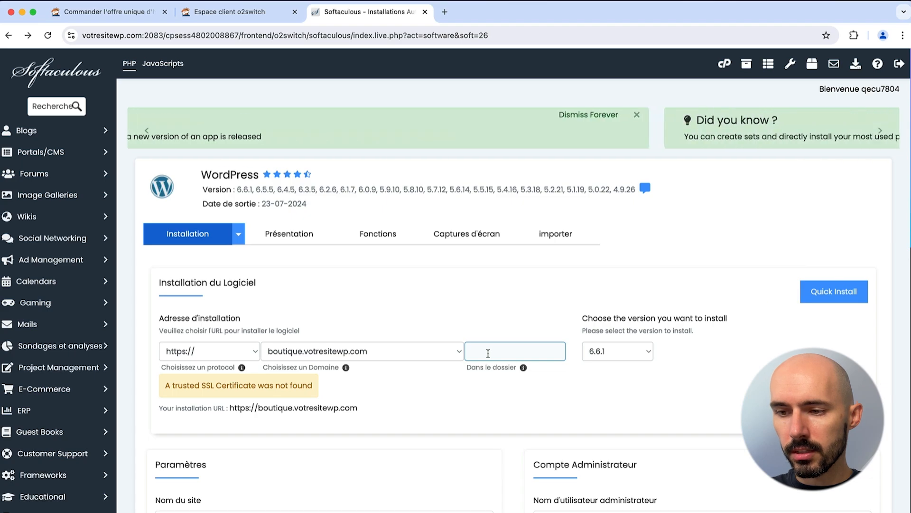
{"action": "left_click", "coordinate": [596, 359]}
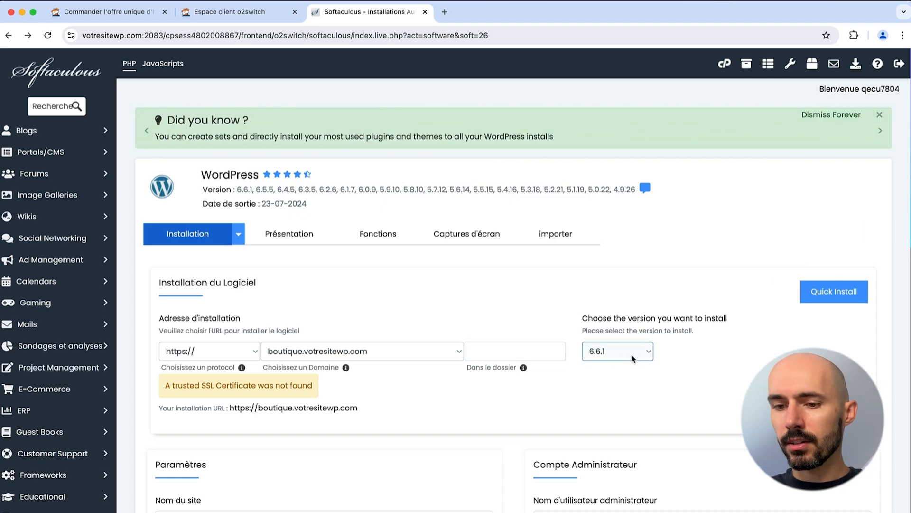
{"action": "scroll", "coordinate": [478, 399], "scroll_direction": "down", "scroll_amount": 3}
{"action": "left_click_drag", "start_coordinate": [178, 234], "coordinate": [272, 236]}
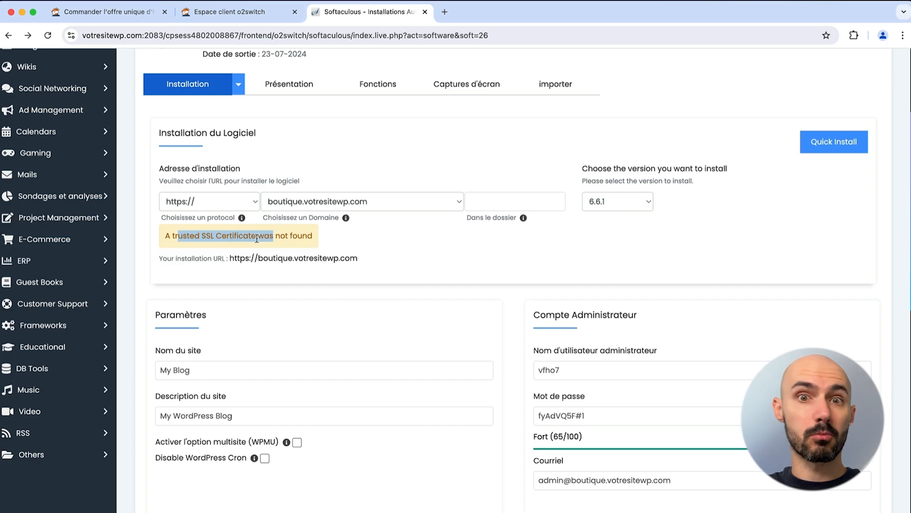
Step: Switch the domain to votresitewp.com and enter pro as the install folder
{"action": "left_click", "coordinate": [341, 209]}
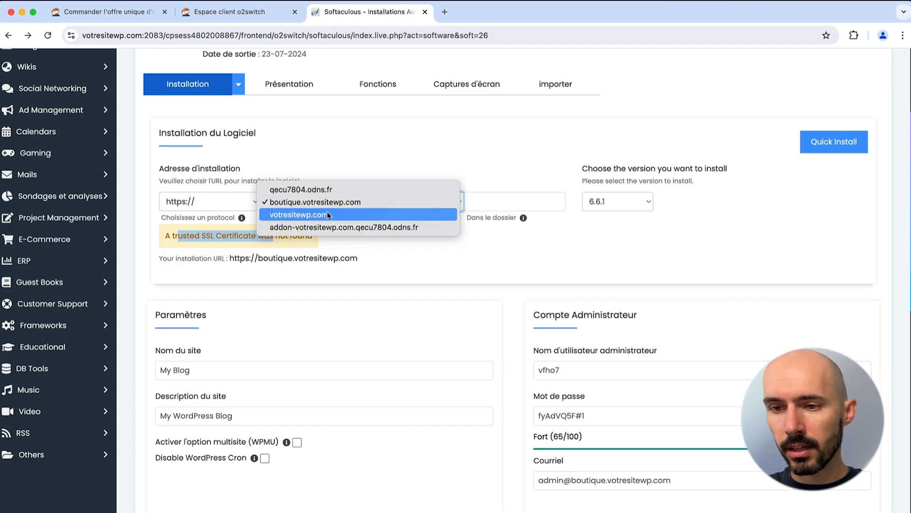
{"action": "key", "text": "Escape"}
{"action": "left_click", "coordinate": [481, 203]}
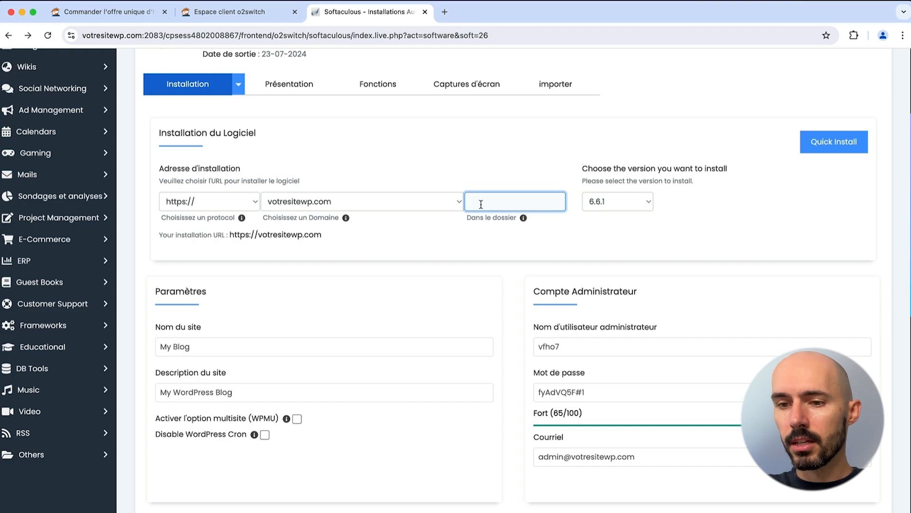
{"action": "type", "text": "pro"}
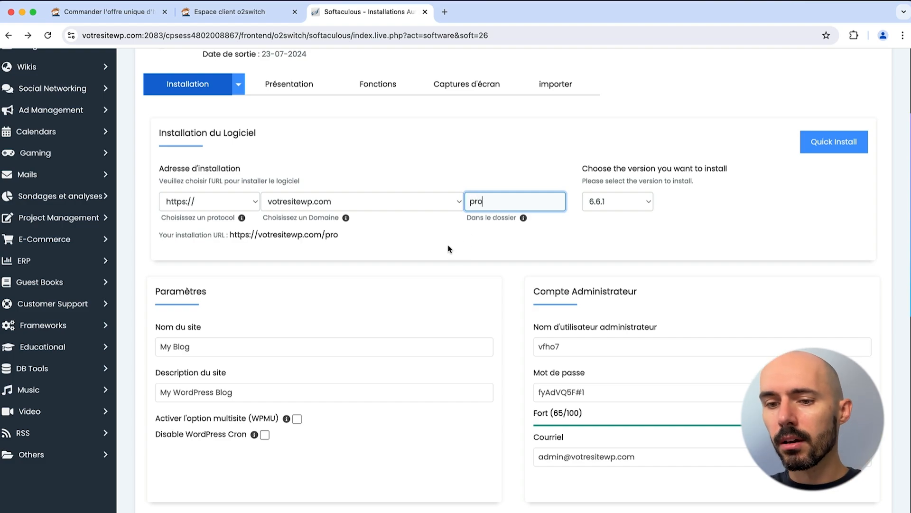
Step: Replace the site name My Blog with WP Pro
{"action": "triple_click", "coordinate": [191, 346]}
{"action": "left_click", "coordinate": [161, 345]}
{"action": "triple_click", "coordinate": [161, 345]}
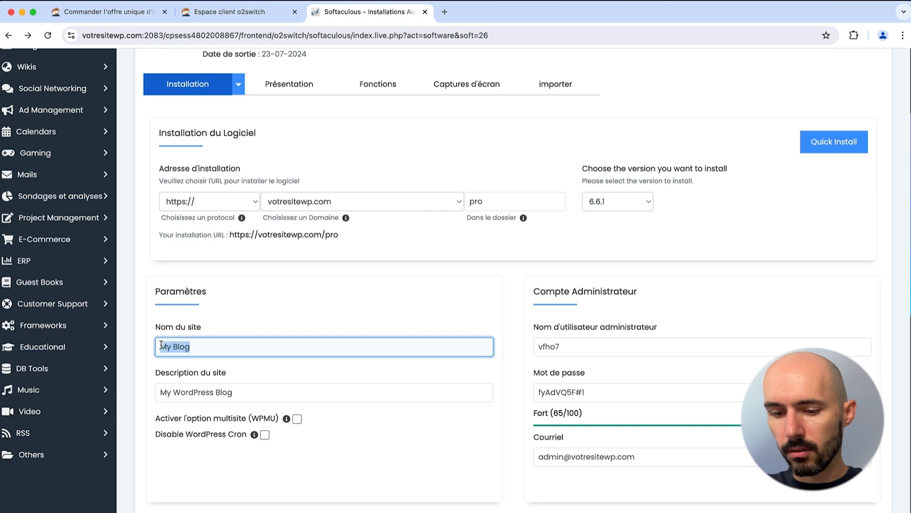
{"action": "type", "text": "WP"}
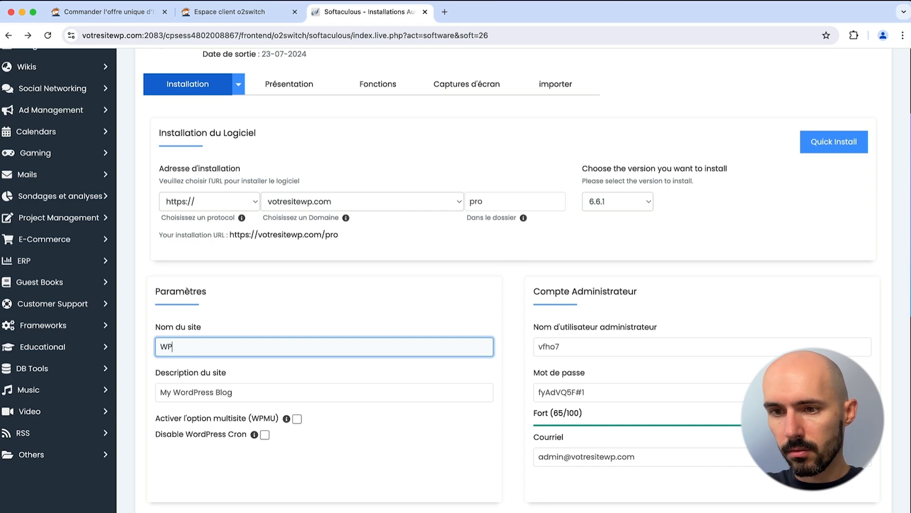
{"action": "type", "text": " Pro"}
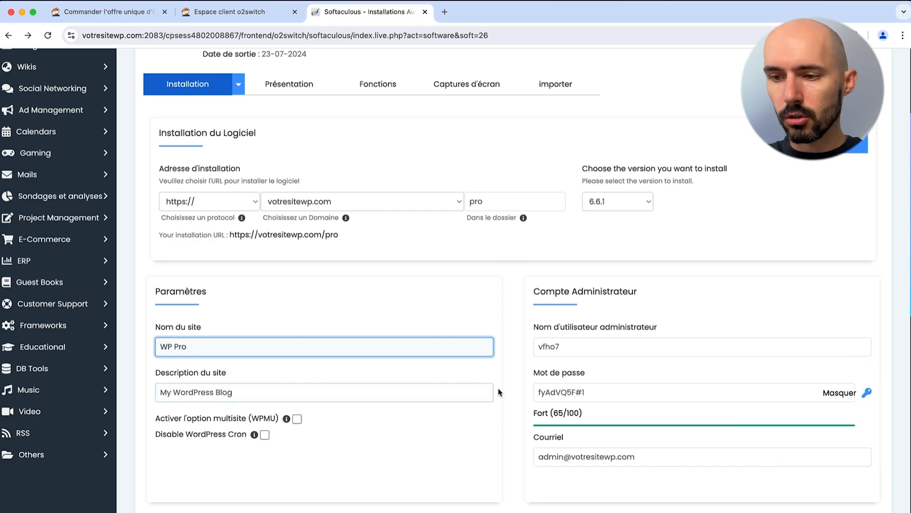
Step: Edit the admin username and generate a strong, lengthened admin password
{"action": "left_click", "coordinate": [569, 350]}
{"action": "double_click", "coordinate": [569, 350]}
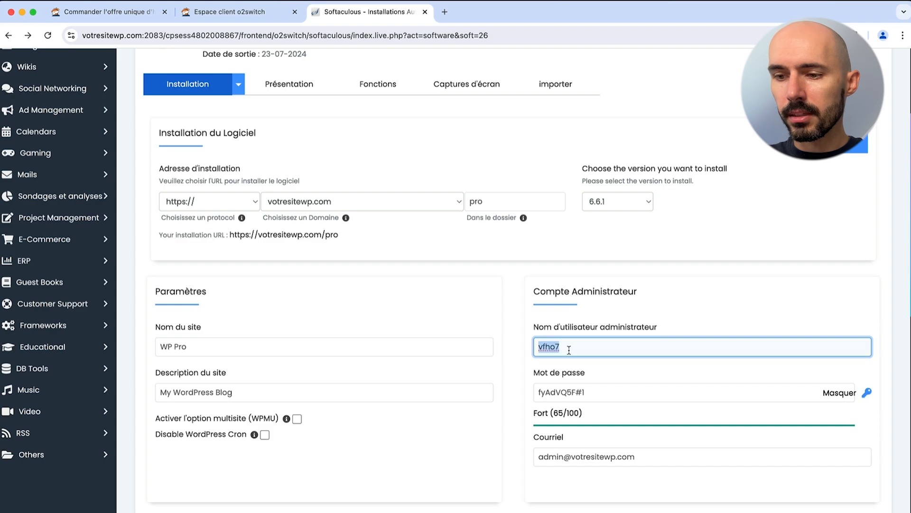
{"action": "left_click", "coordinate": [573, 349]}
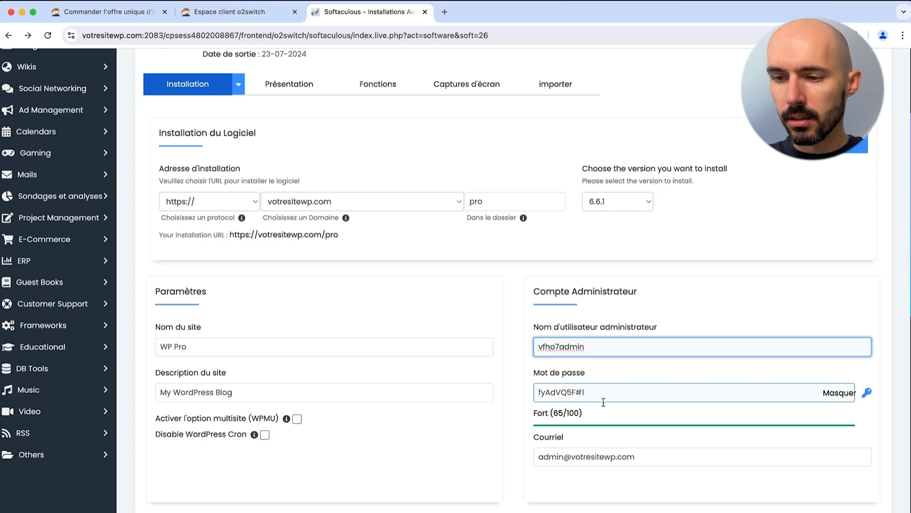
{"action": "left_click_drag", "start_coordinate": [602, 397], "coordinate": [525, 397]}
{"action": "key", "text": "super+c"}
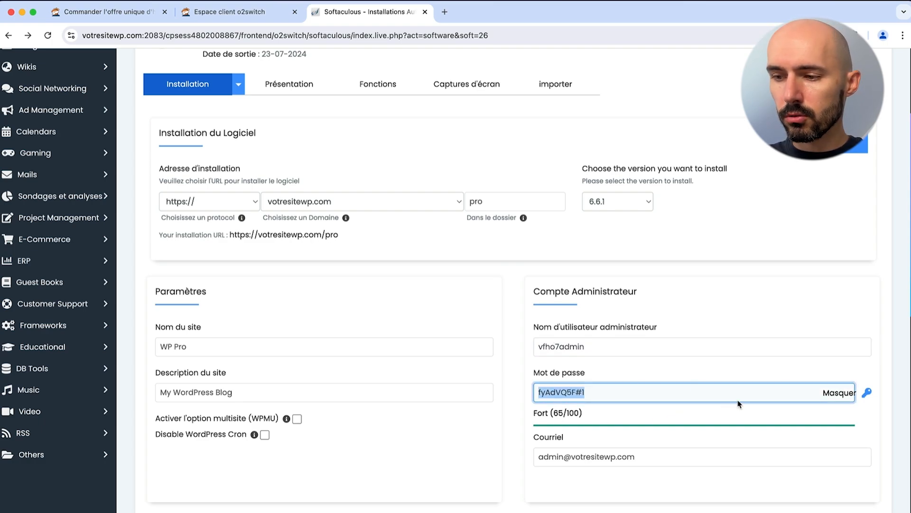
{"action": "left_click", "coordinate": [867, 394]}
{"action": "left_click", "coordinate": [867, 394]}
{"action": "left_click", "coordinate": [867, 394]}
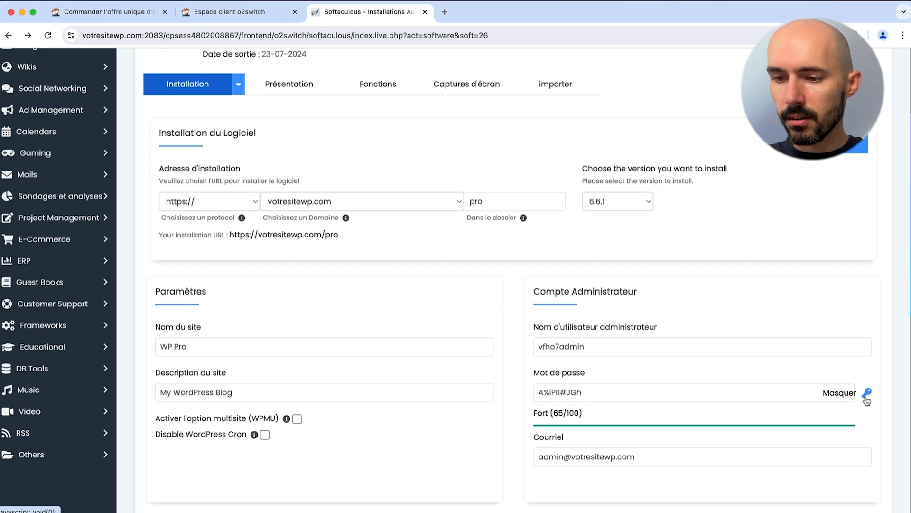
{"action": "left_click", "coordinate": [723, 397]}
{"action": "key", "text": "super+v"}
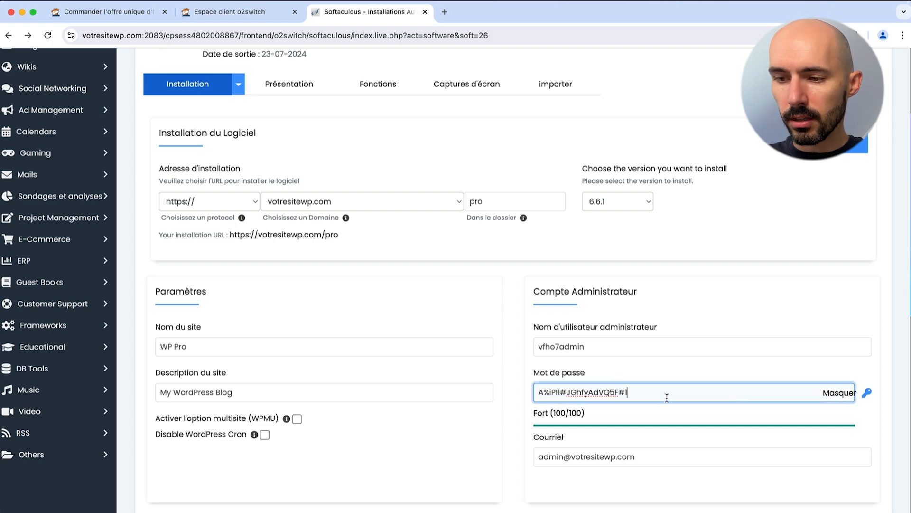
{"action": "left_click_drag", "start_coordinate": [667, 398], "coordinate": [538, 397]}
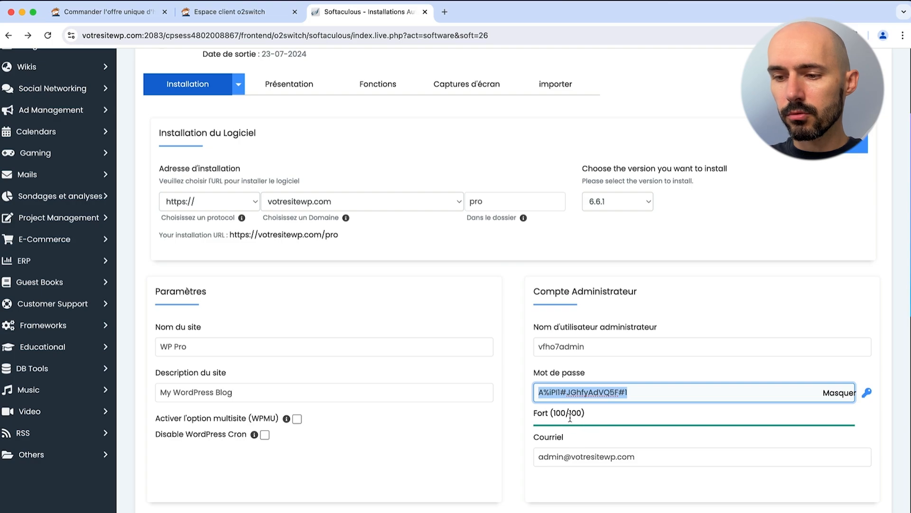
{"action": "left_click", "coordinate": [543, 413]}
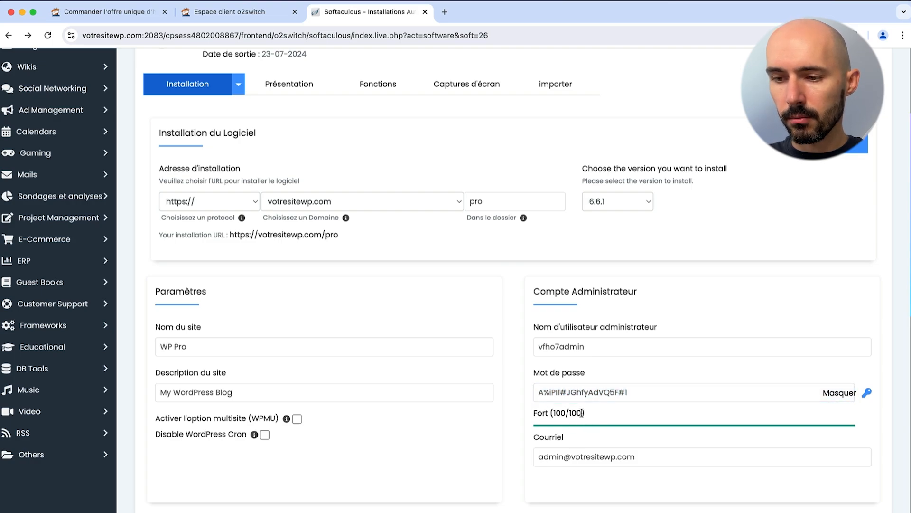
Step: Replace the admin e-mail with a new address and launch the WordPress installation
{"action": "left_click", "coordinate": [562, 453]}
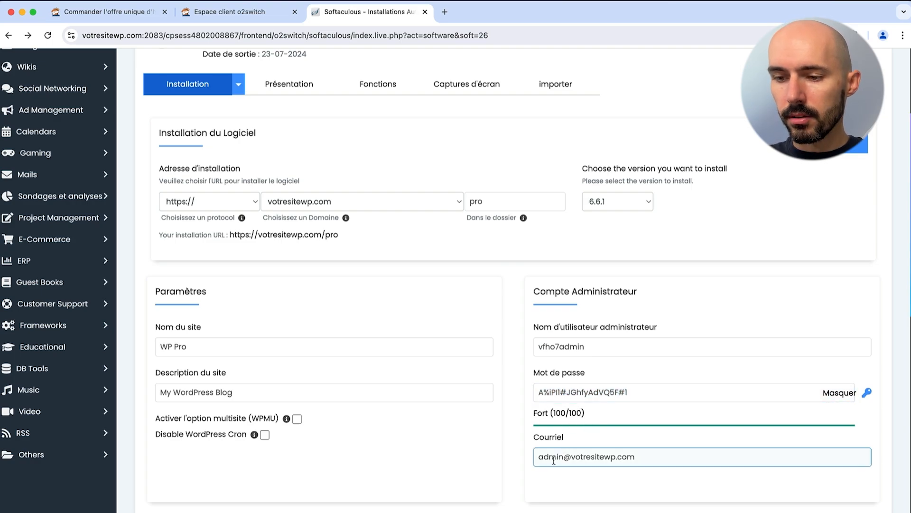
{"action": "triple_click", "coordinate": [553, 457]}
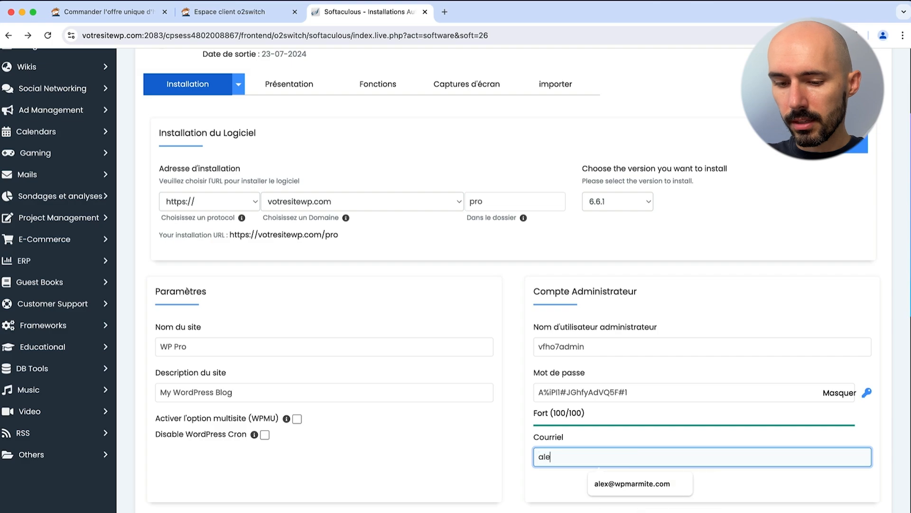
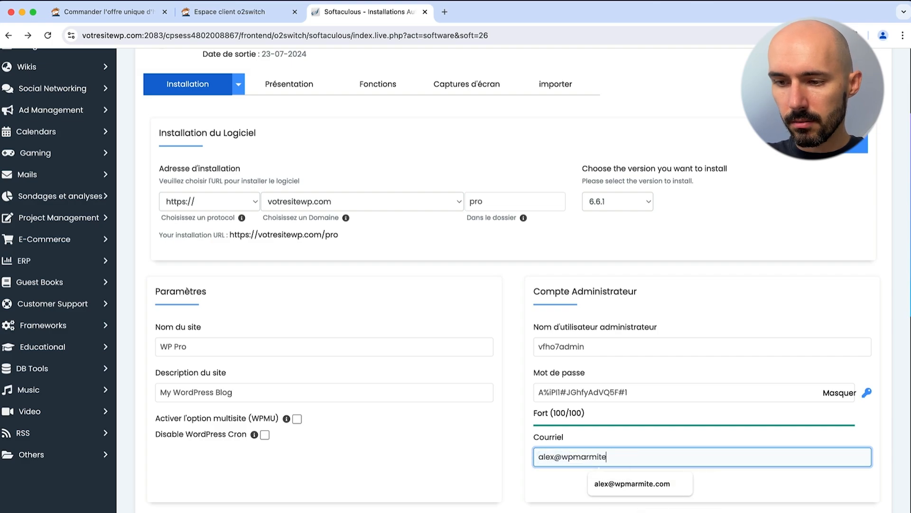
{"action": "left_click", "coordinate": [527, 464]}
{"action": "scroll", "coordinate": [526, 463], "scroll_direction": "down", "scroll_amount": 4}
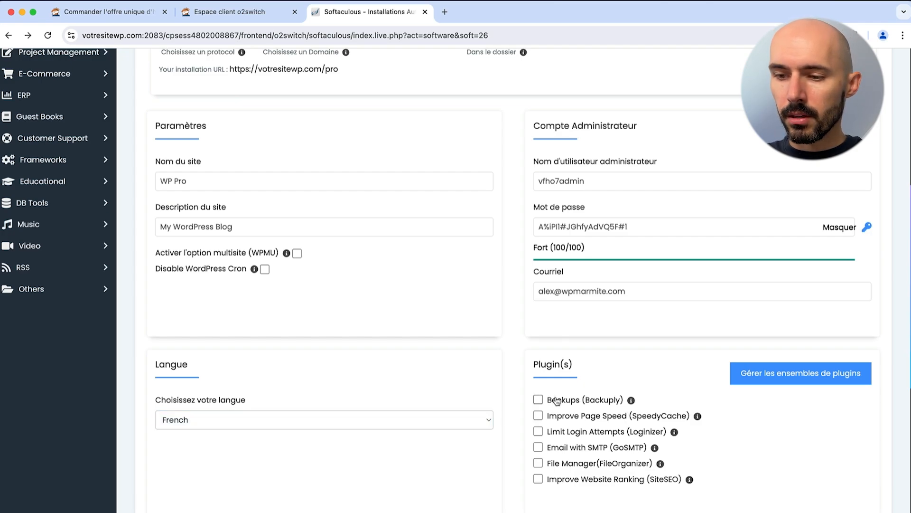
{"action": "scroll", "coordinate": [557, 402], "scroll_direction": "down", "scroll_amount": 2}
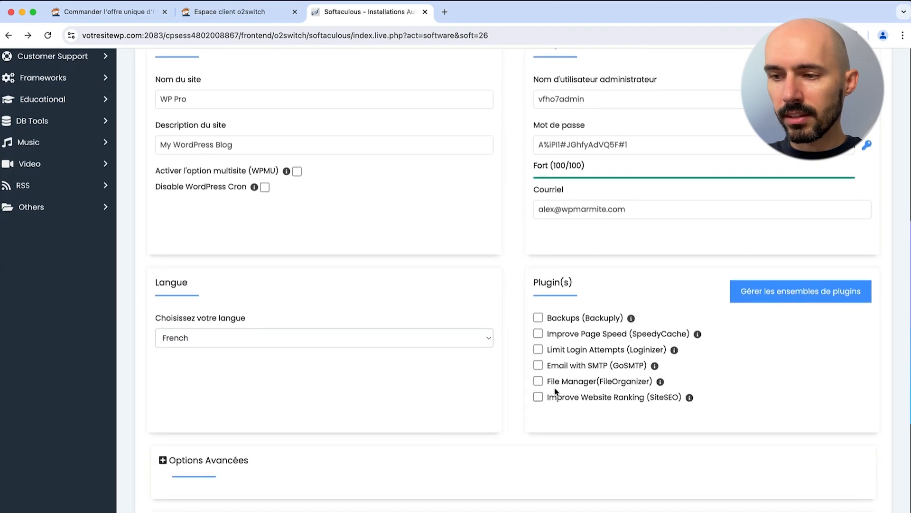
{"action": "scroll", "coordinate": [550, 402], "scroll_direction": "down", "scroll_amount": 2}
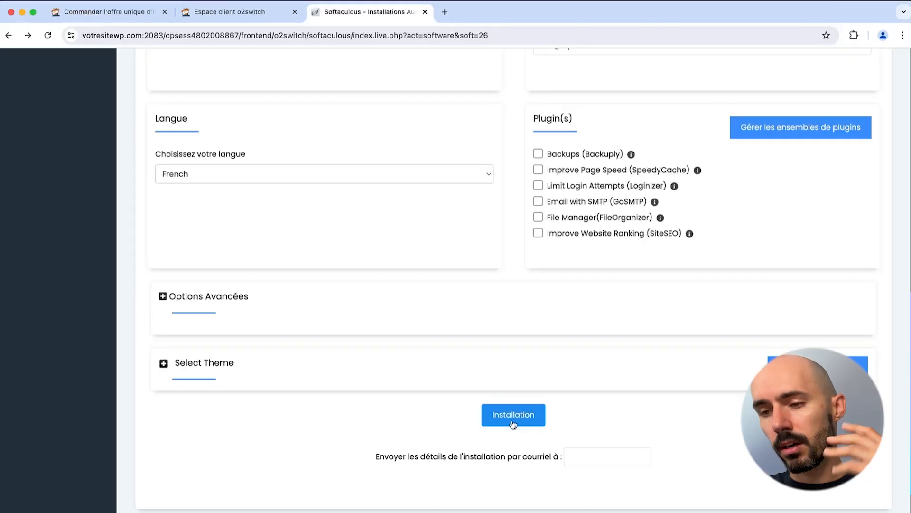
{"action": "scroll", "coordinate": [507, 330], "scroll_direction": "up", "scroll_amount": 10}
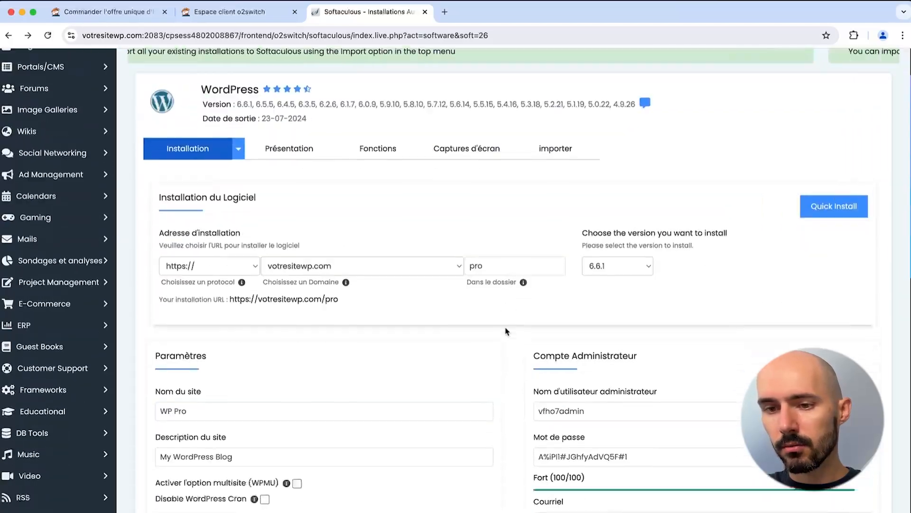
{"action": "scroll", "coordinate": [506, 334], "scroll_direction": "down", "scroll_amount": 11}
{"action": "left_click", "coordinate": [505, 360]}
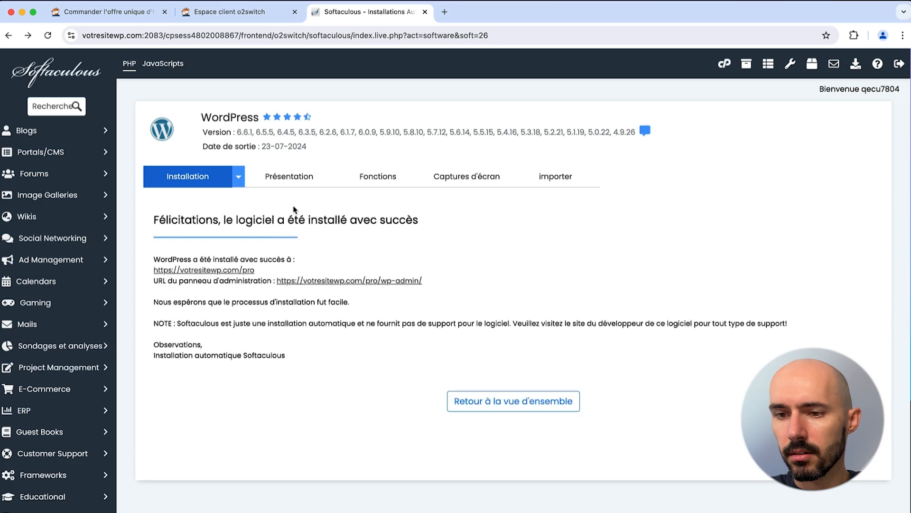
Step: View the new WP Pro front page at votresitewp.com/pro, then close its tab
{"action": "left_click", "coordinate": [245, 271]}
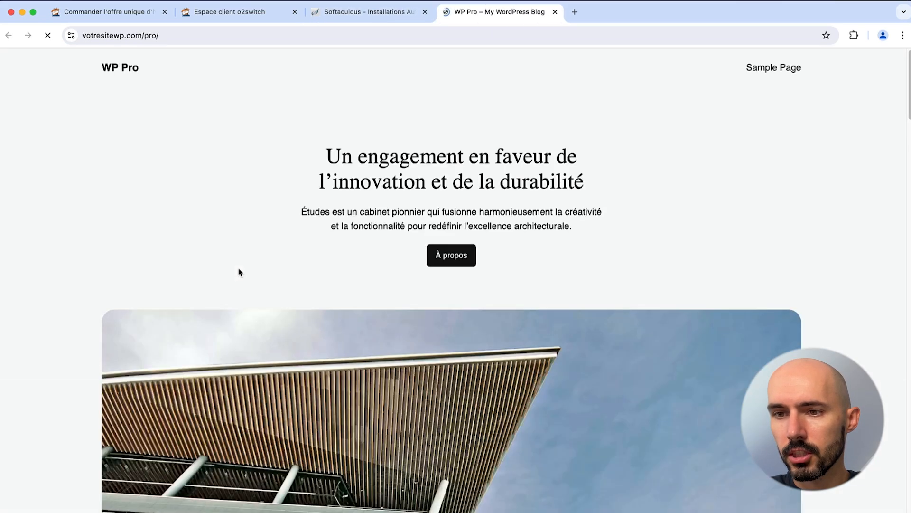
{"action": "scroll", "coordinate": [320, 131], "scroll_direction": "down", "scroll_amount": 15}
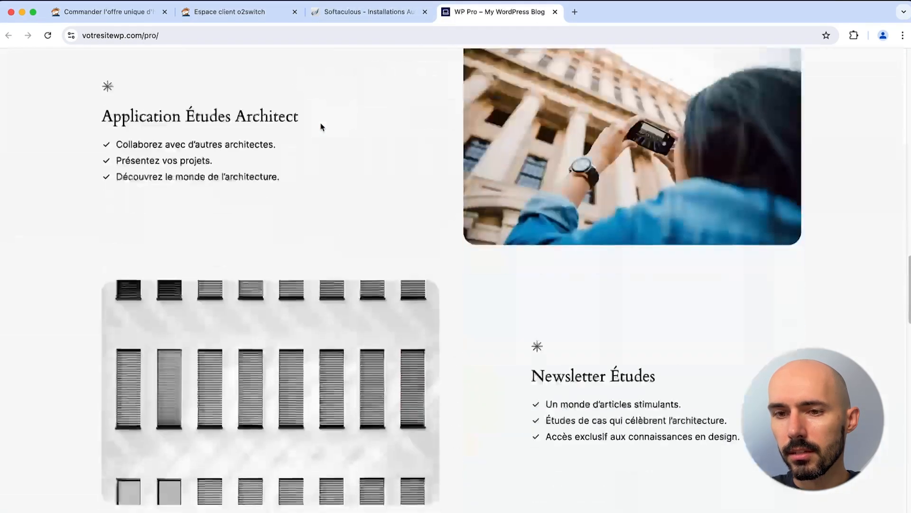
{"action": "scroll", "coordinate": [321, 128], "scroll_direction": "up", "scroll_amount": 12}
{"action": "scroll", "coordinate": [321, 127], "scroll_direction": "up", "scroll_amount": 4}
{"action": "left_click_drag", "start_coordinate": [142, 67], "coordinate": [91, 71]}
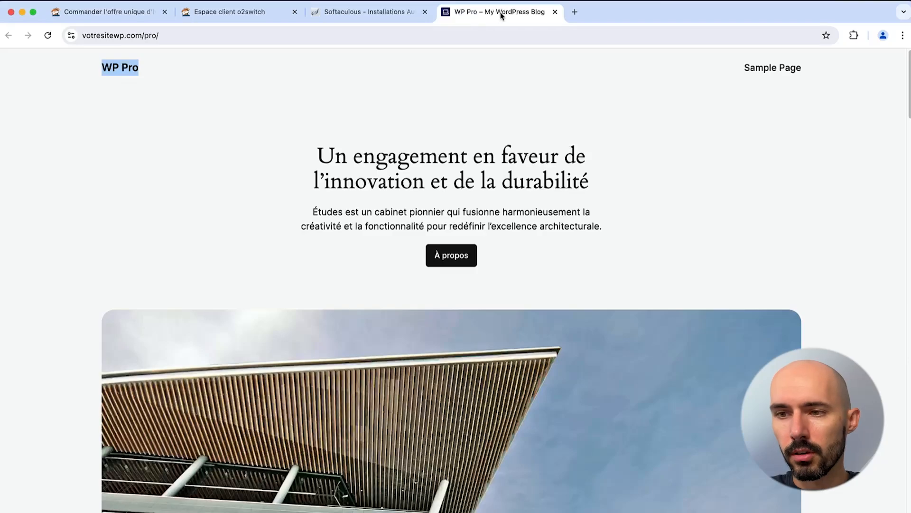
{"action": "left_click", "coordinate": [554, 12]}
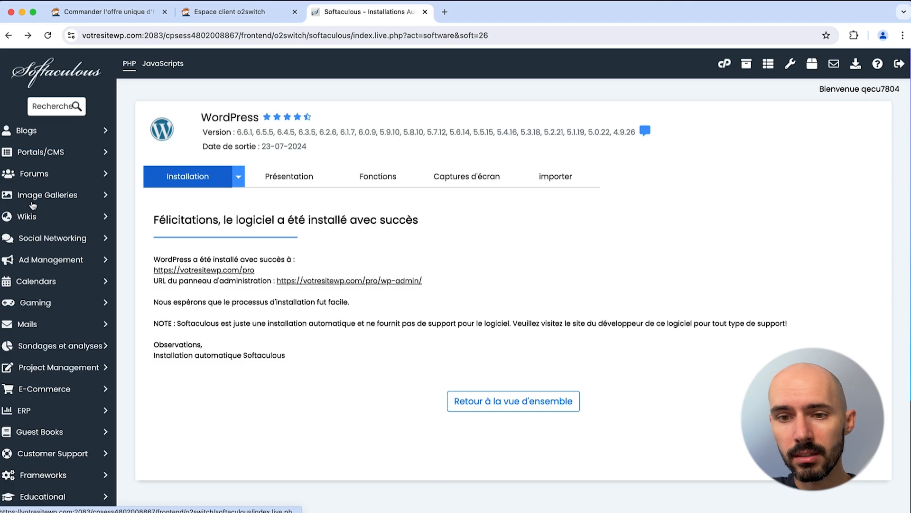
Step: Expand the Forums category and look at the phpBB details page
{"action": "left_click", "coordinate": [42, 175]}
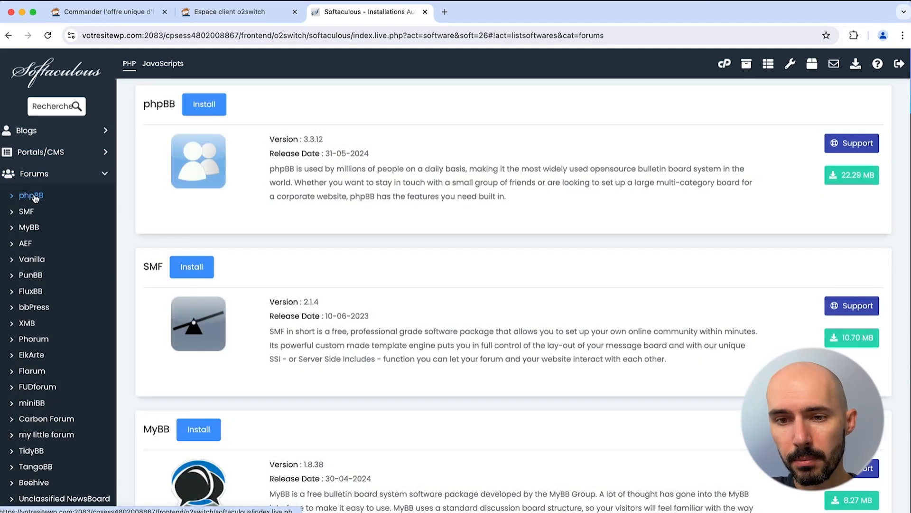
{"action": "left_click", "coordinate": [33, 196]}
{"action": "scroll", "coordinate": [299, 254], "scroll_direction": "down", "scroll_amount": 6}
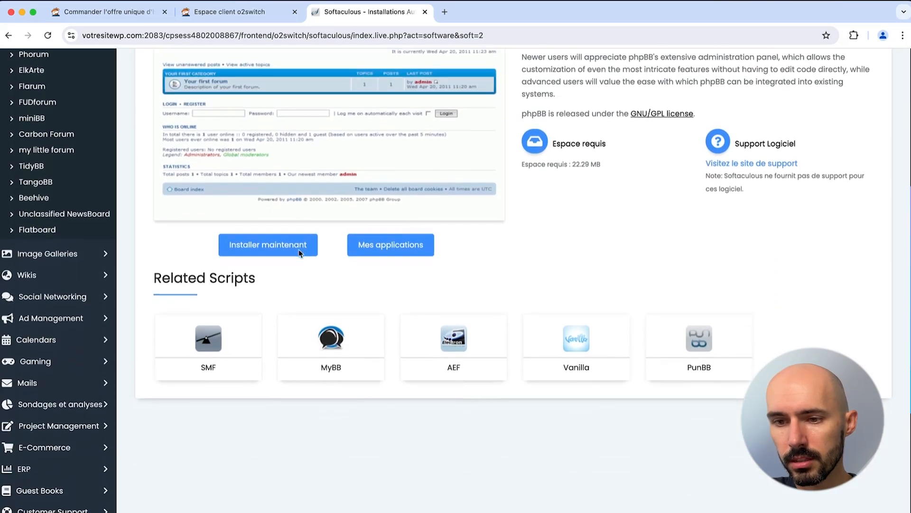
{"action": "scroll", "coordinate": [299, 253], "scroll_direction": "up", "scroll_amount": 6}
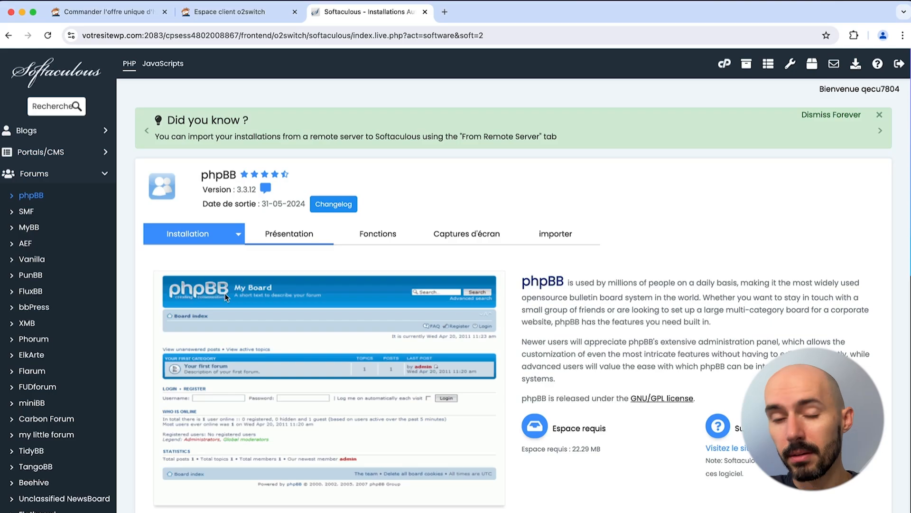
{"action": "left_click", "coordinate": [77, 175]}
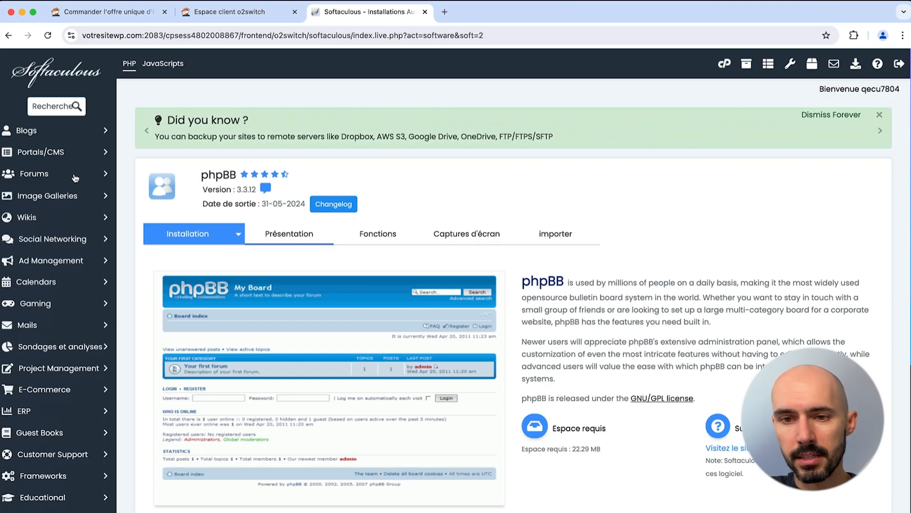
Step: Browse the Gaming, Blogs, Portals/CMS, Ad Management and Wikis categories, ending on E-Commerce
{"action": "left_click", "coordinate": [63, 308]}
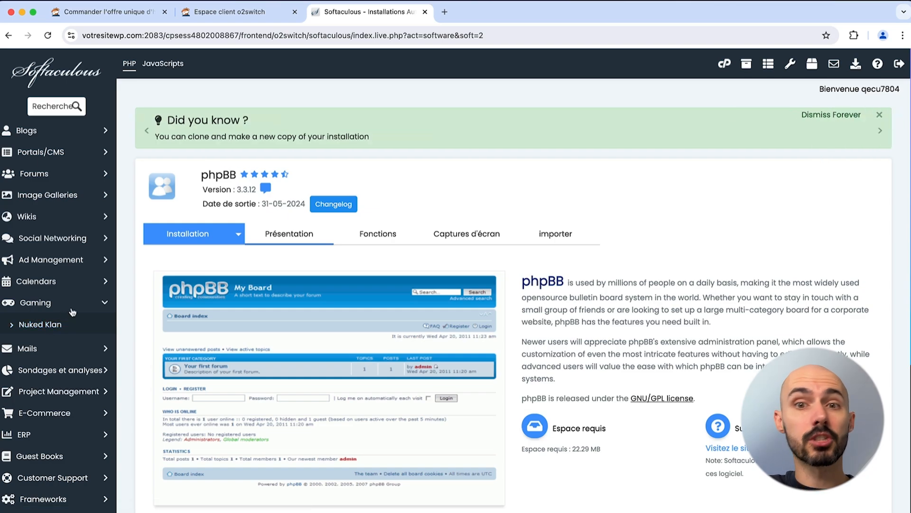
{"action": "left_click", "coordinate": [49, 133]}
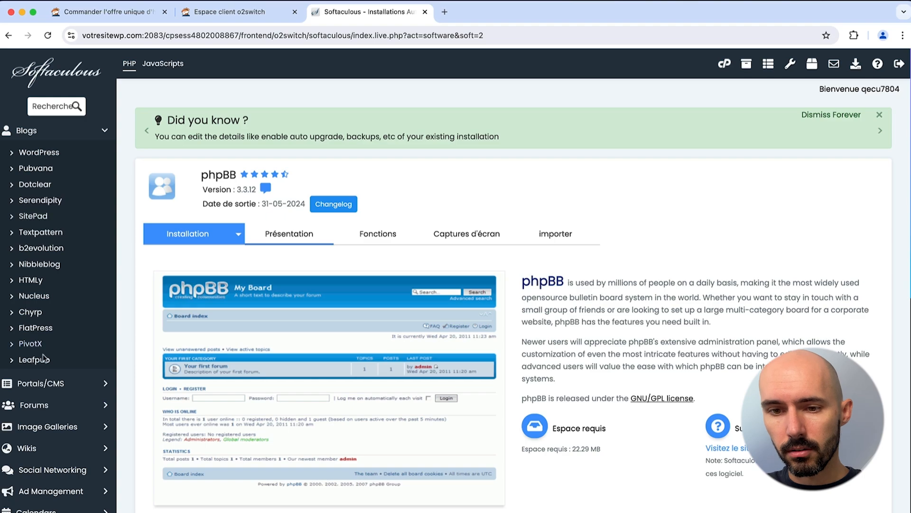
{"action": "left_click", "coordinate": [69, 137]}
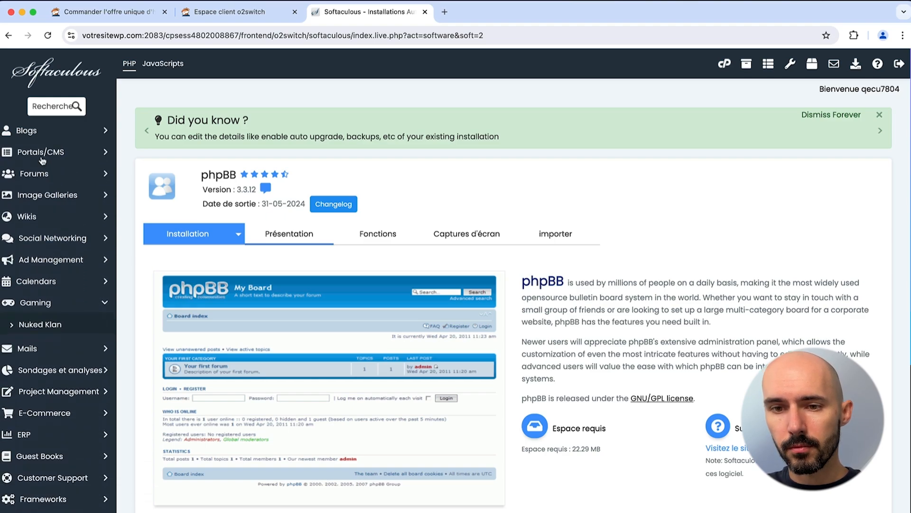
{"action": "left_click", "coordinate": [43, 154]}
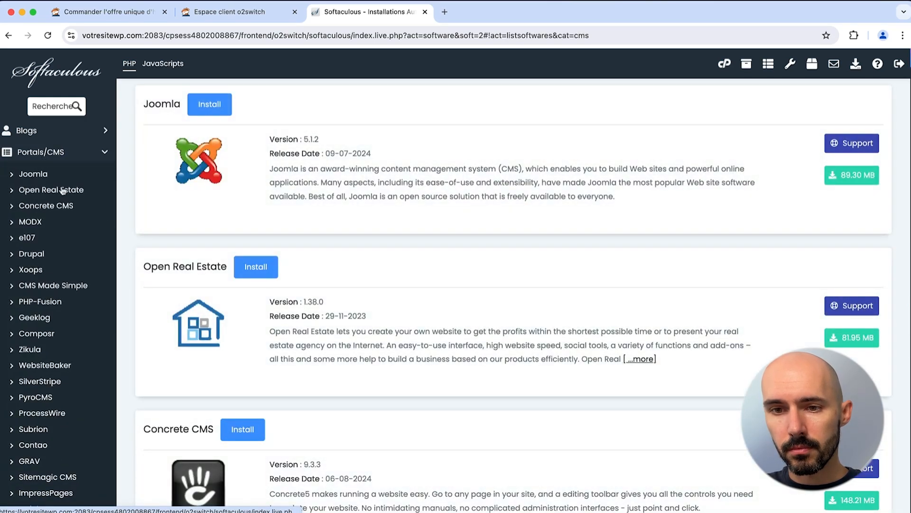
{"action": "left_click", "coordinate": [66, 153]}
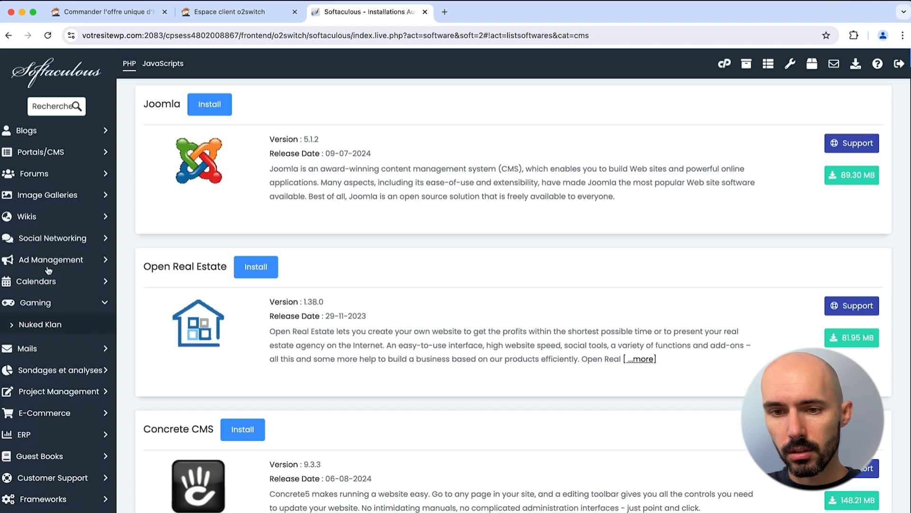
{"action": "left_click", "coordinate": [48, 266]}
{"action": "left_click", "coordinate": [33, 218]}
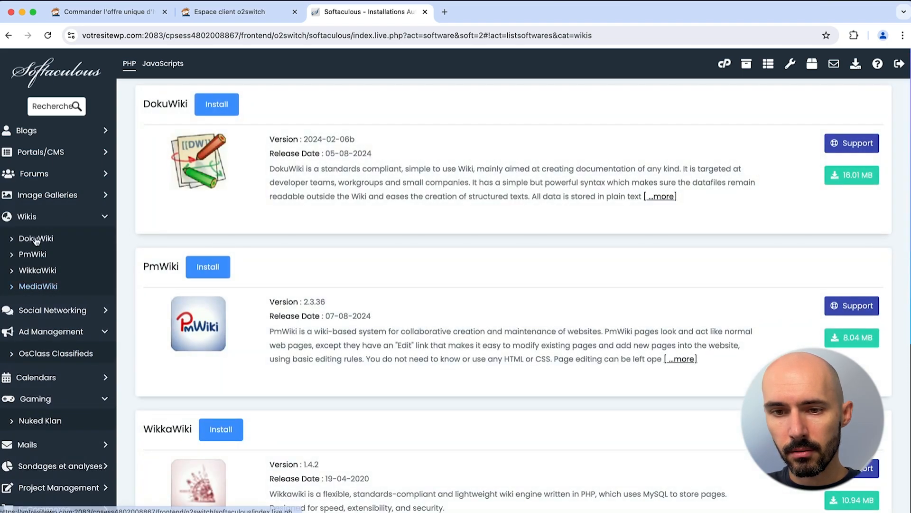
{"action": "left_click", "coordinate": [33, 253]}
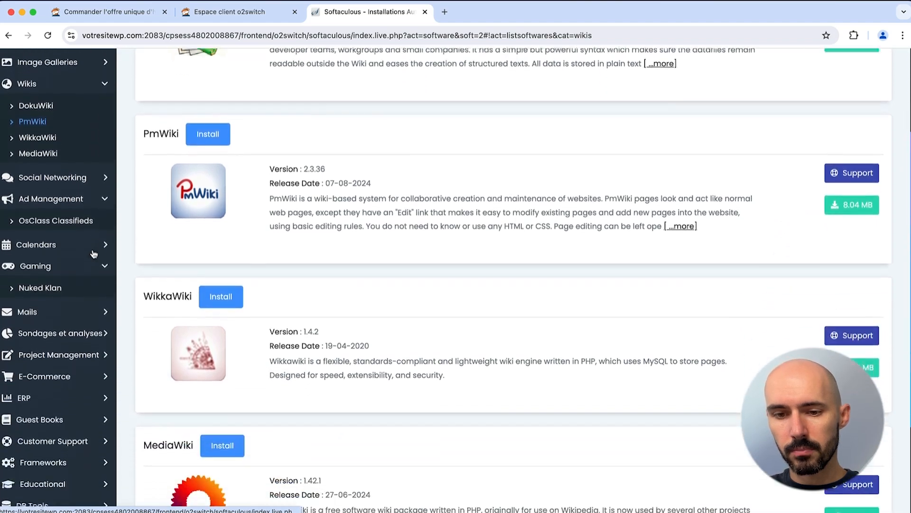
{"action": "left_click", "coordinate": [63, 307]}
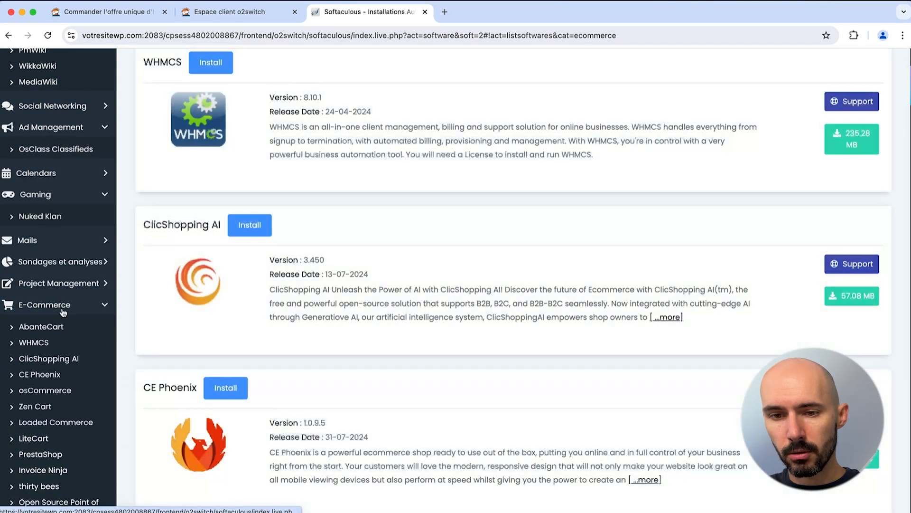
{"action": "scroll", "coordinate": [56, 324], "scroll_direction": "down", "scroll_amount": 3}
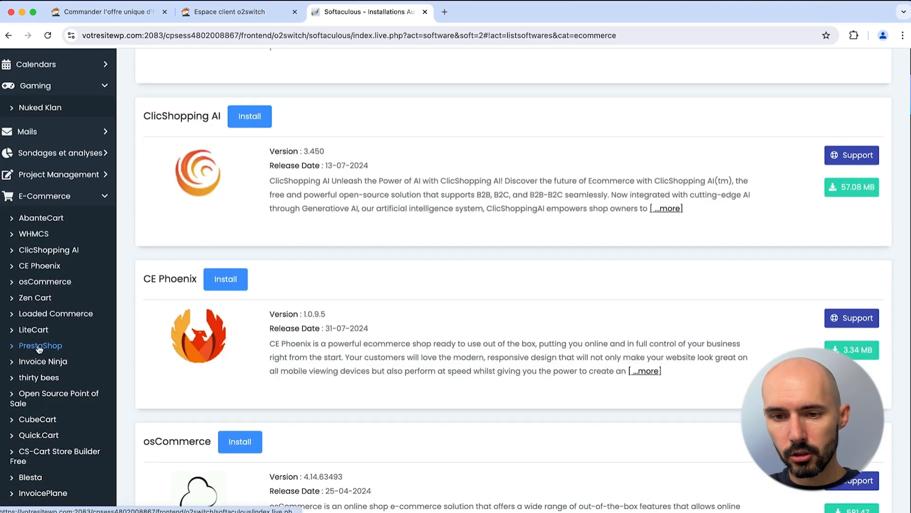
{"action": "scroll", "coordinate": [40, 349], "scroll_direction": "up", "scroll_amount": 7}
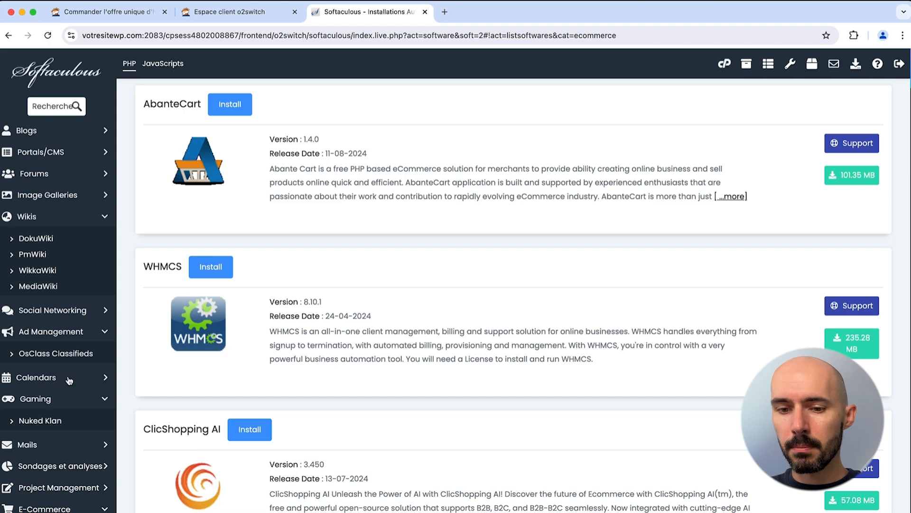
Step: Go back to the cPanel home and open WP Tiger to see the votresitewp.com/pro and votresitewp.com cards
{"action": "left_click", "coordinate": [724, 63]}
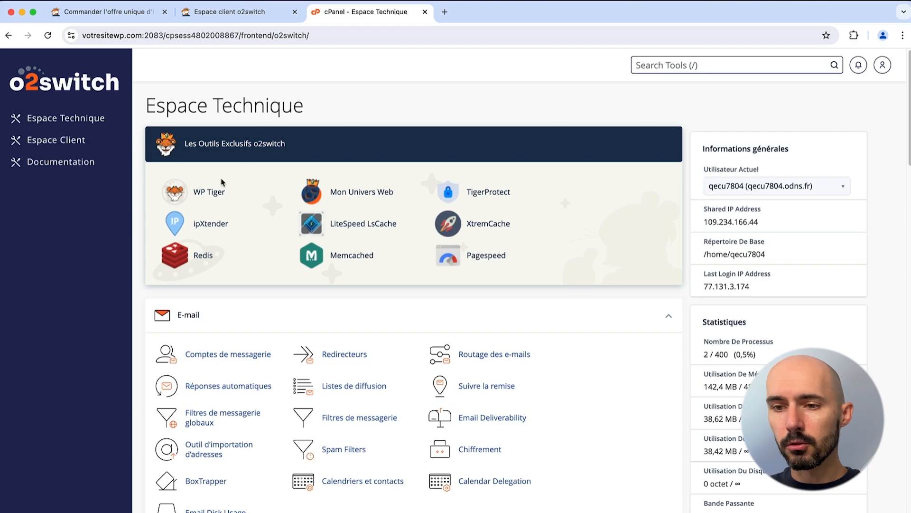
{"action": "left_click", "coordinate": [209, 192]}
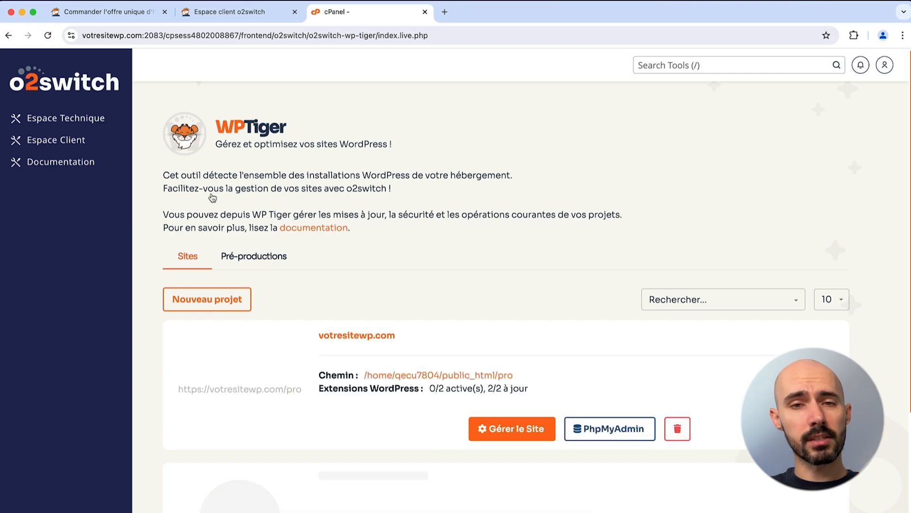
{"action": "scroll", "coordinate": [298, 210], "scroll_direction": "down", "scroll_amount": 5}
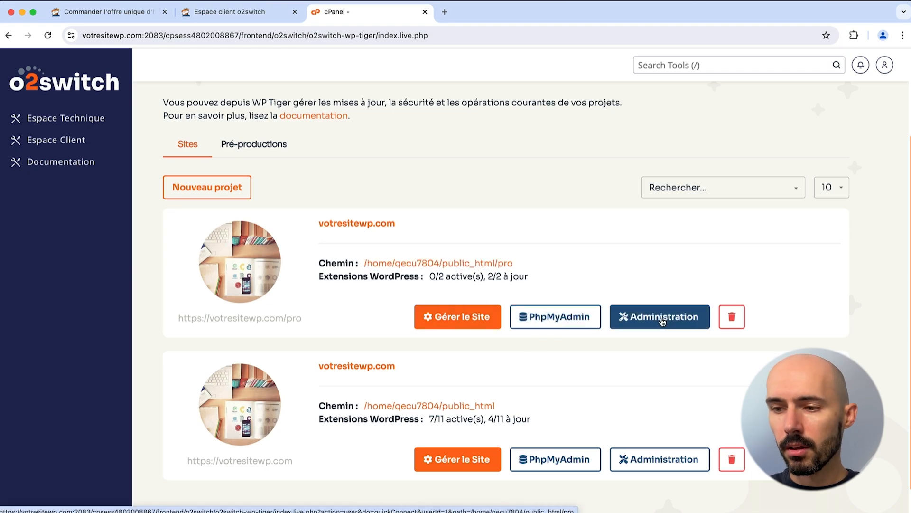
Step: Open the /pro site's management page and show its Utilisateurs list with one Administrator account
{"action": "left_click", "coordinate": [484, 318]}
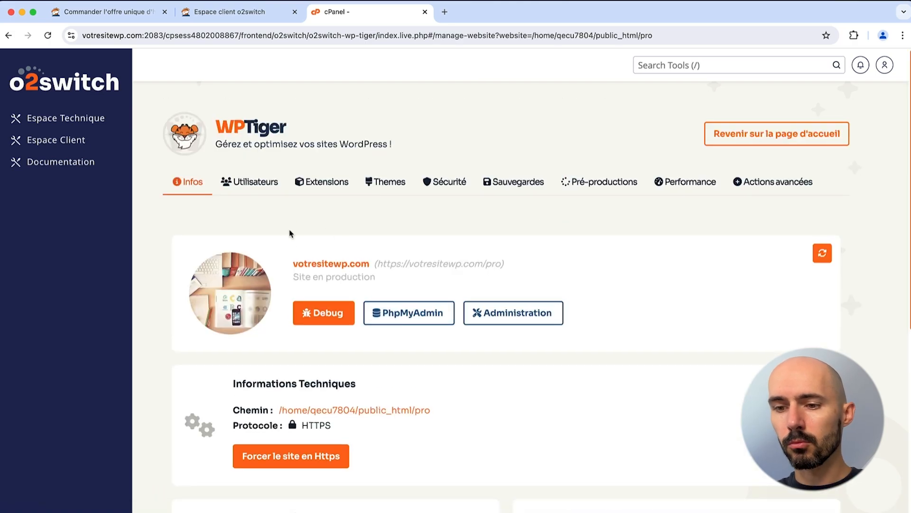
{"action": "scroll", "coordinate": [310, 266], "scroll_direction": "down", "scroll_amount": 6}
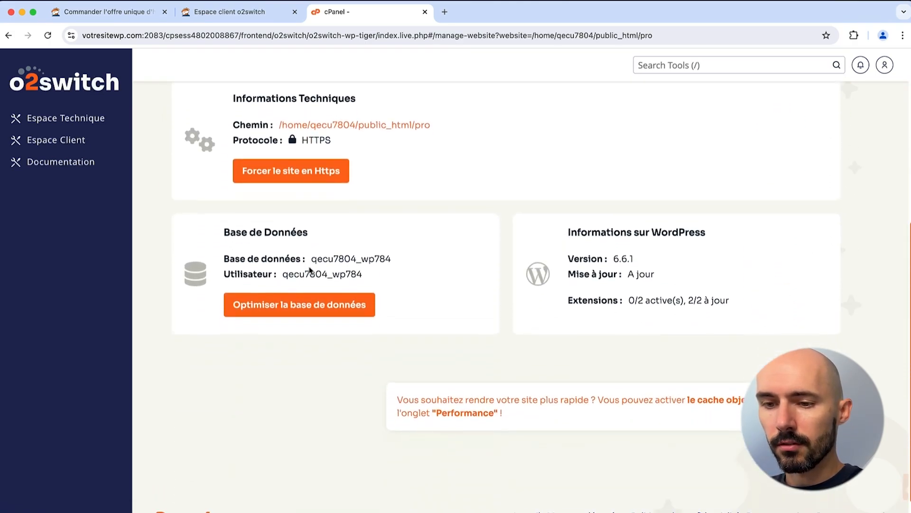
{"action": "scroll", "coordinate": [341, 263], "scroll_direction": "up", "scroll_amount": 1}
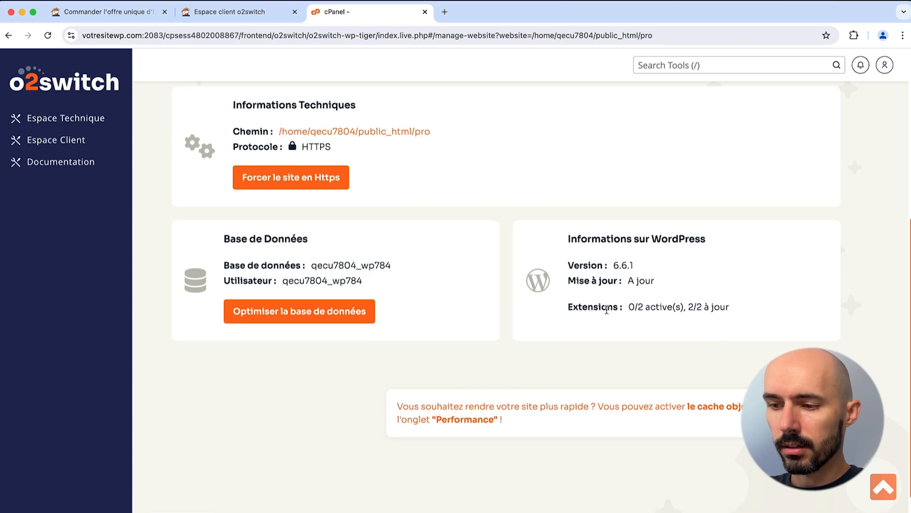
{"action": "scroll", "coordinate": [606, 310], "scroll_direction": "up", "scroll_amount": 6}
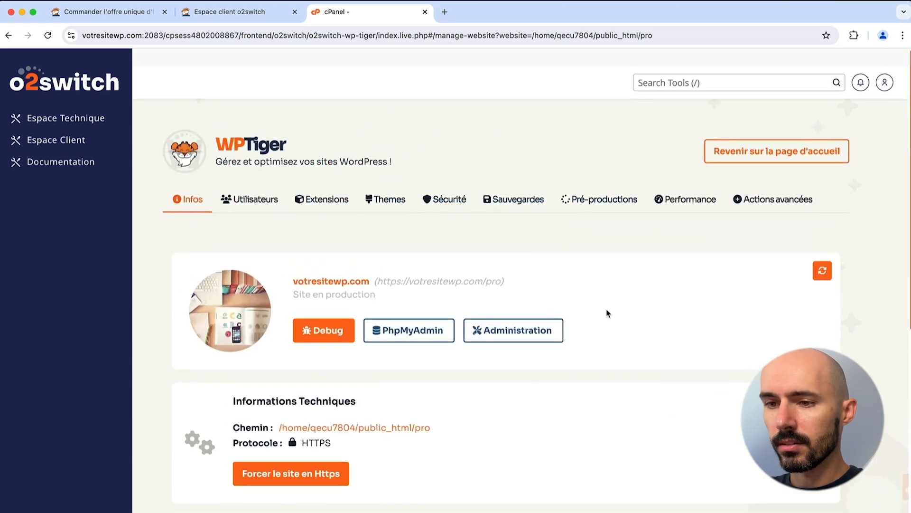
{"action": "left_click", "coordinate": [247, 182]}
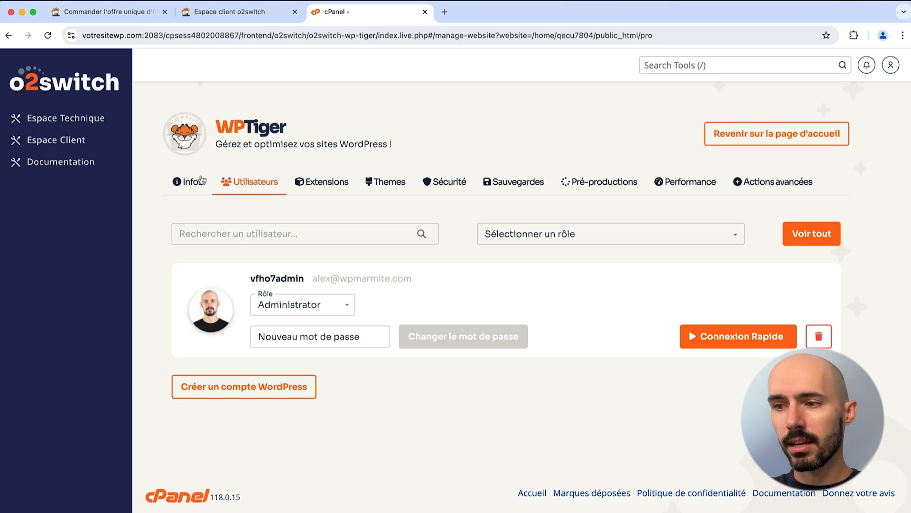
Step: Review the /pro site's installed extensions and install Yoast SEO from the extension browser
{"action": "left_click", "coordinate": [322, 190]}
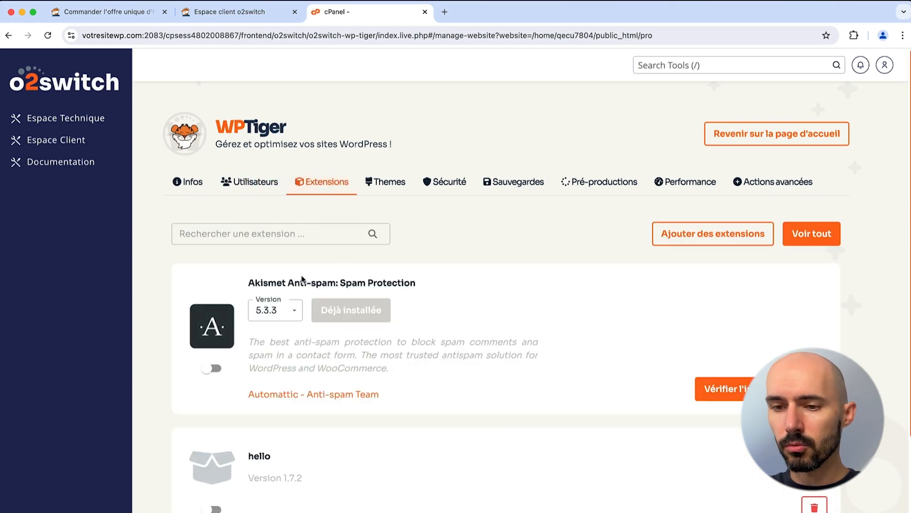
{"action": "left_click", "coordinate": [235, 240]}
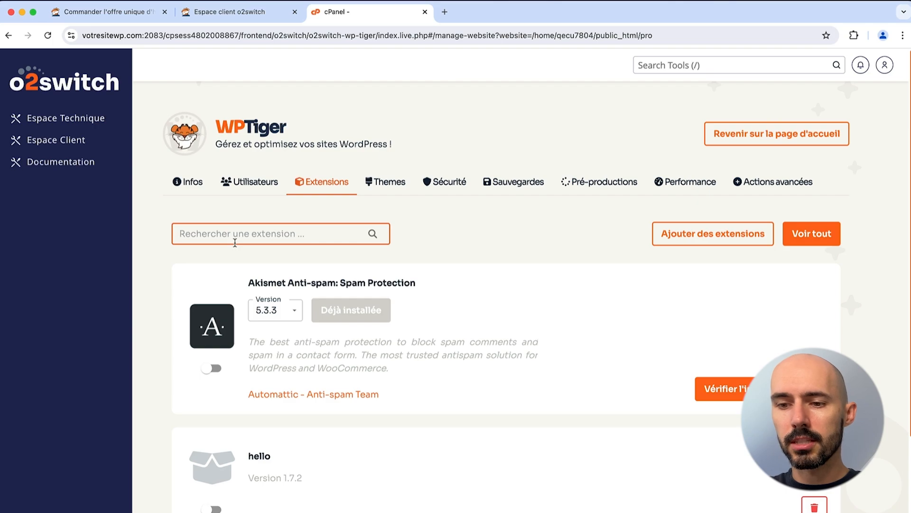
{"action": "type", "text": "ak"}
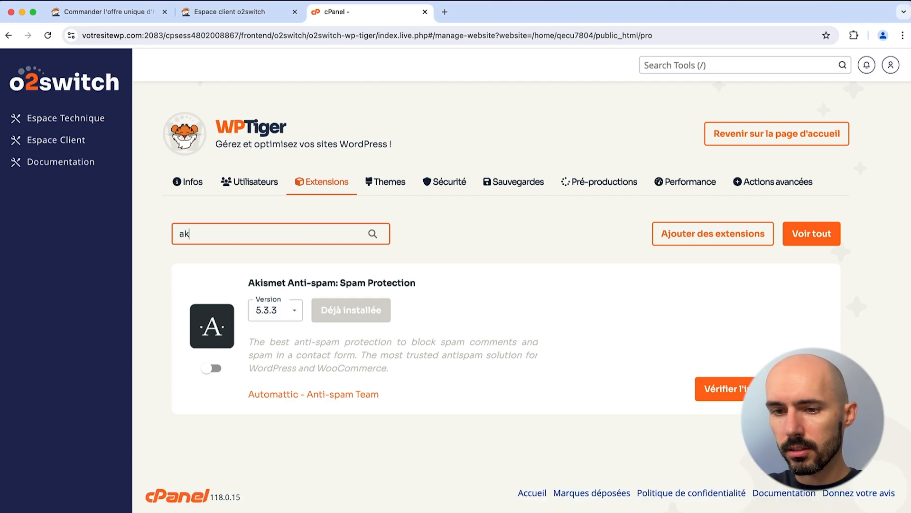
{"action": "key", "text": "BackSpace"}
{"action": "key", "text": "BackSpace"}
{"action": "key", "text": "BackSpace"}
{"action": "key", "text": "BackSpace"}
{"action": "left_click", "coordinate": [437, 240]}
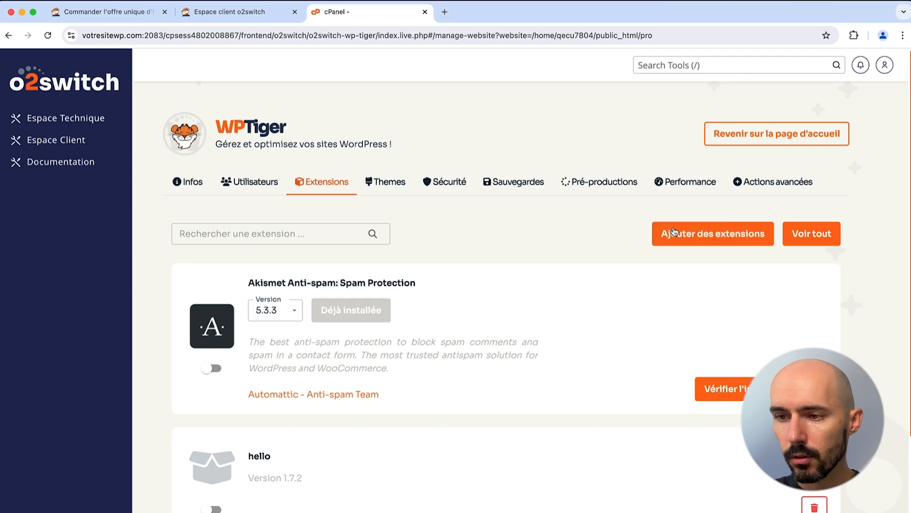
{"action": "left_click", "coordinate": [673, 227]}
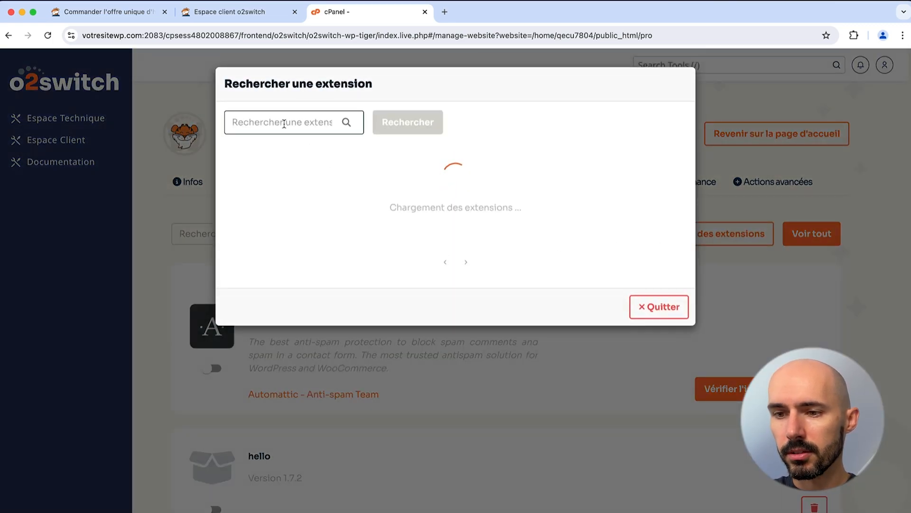
{"action": "scroll", "coordinate": [309, 232], "scroll_direction": "down", "scroll_amount": 5}
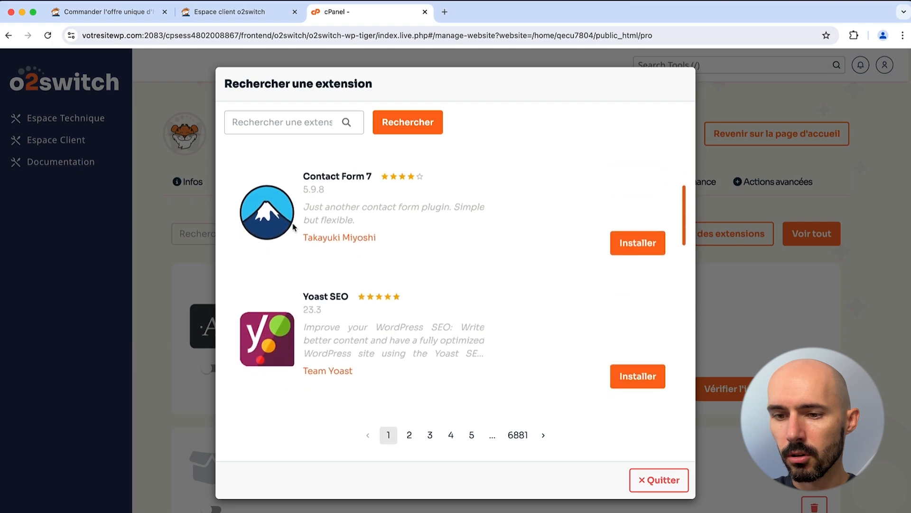
{"action": "left_click", "coordinate": [626, 244]}
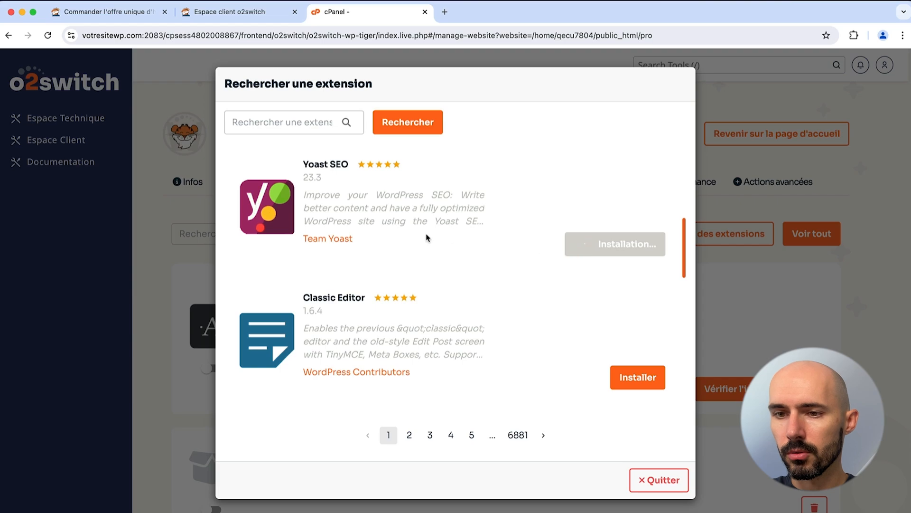
Step: Search for 'updraft' and install the UpdraftPlus backup plugin
{"action": "scroll", "coordinate": [426, 237], "scroll_direction": "up", "scroll_amount": 5}
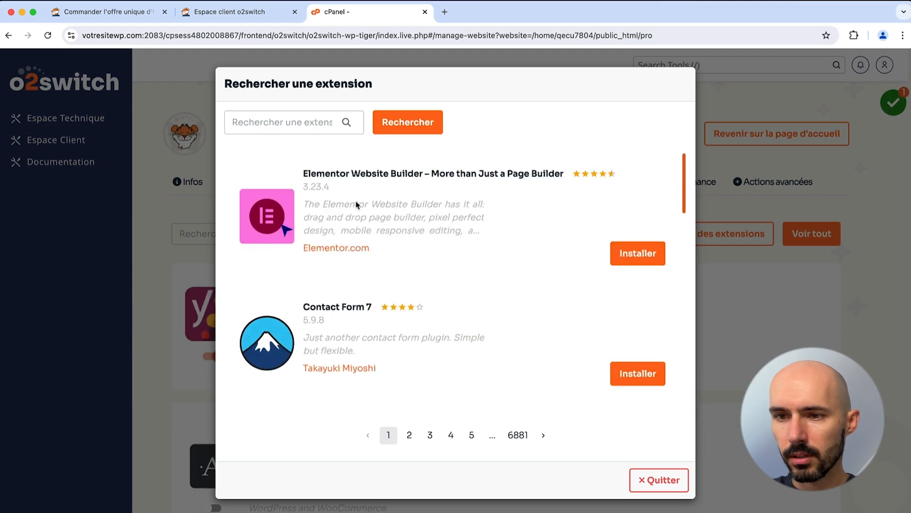
{"action": "left_click", "coordinate": [271, 120]}
{"action": "type", "text": "updraft"}
{"action": "key", "text": "Return"}
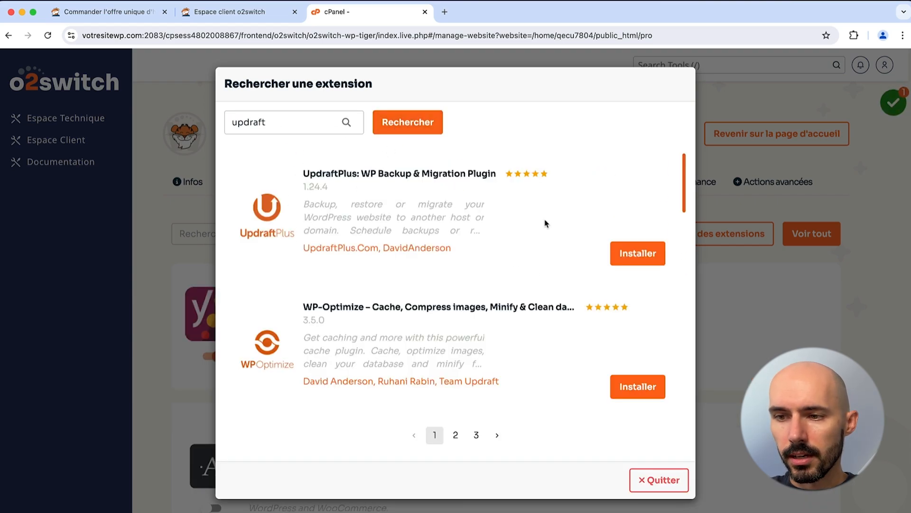
{"action": "left_click", "coordinate": [622, 254]}
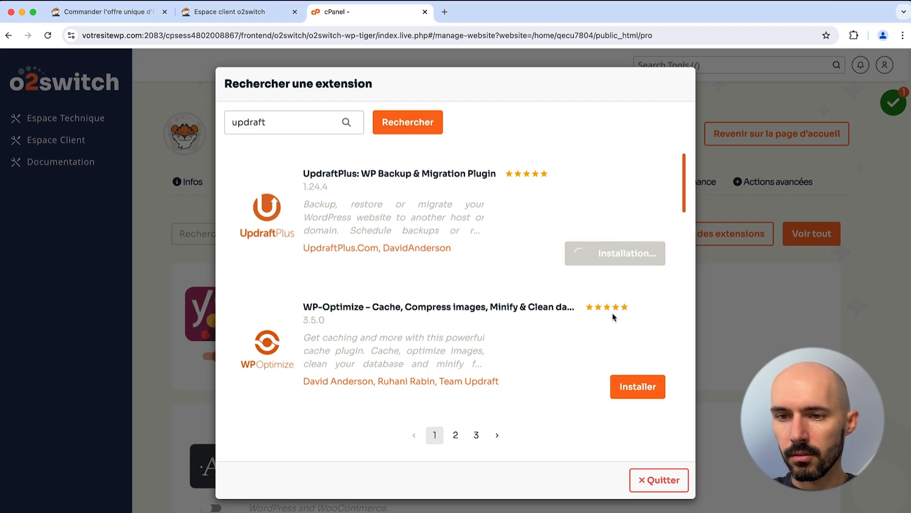
{"action": "left_click", "coordinate": [658, 480]}
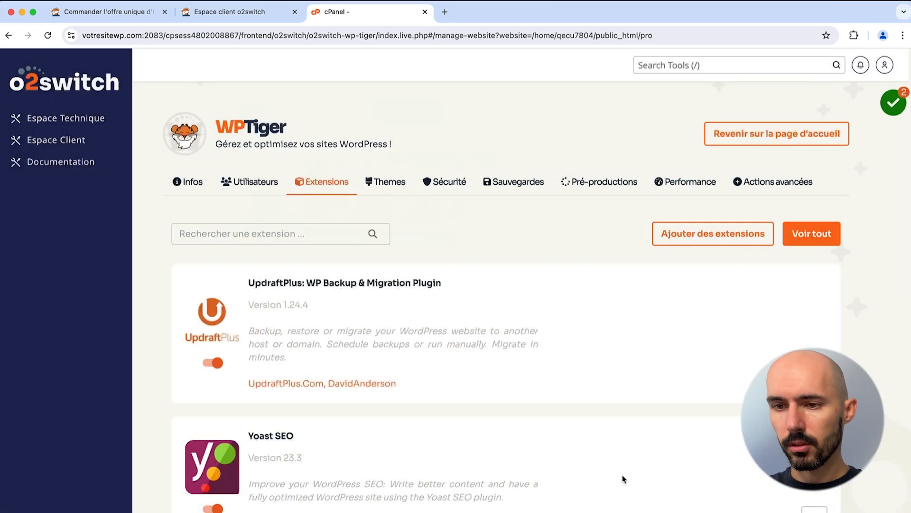
Step: Review the site's themes, keeping Twenty Twenty-Four at version 1.2
{"action": "left_click", "coordinate": [385, 185]}
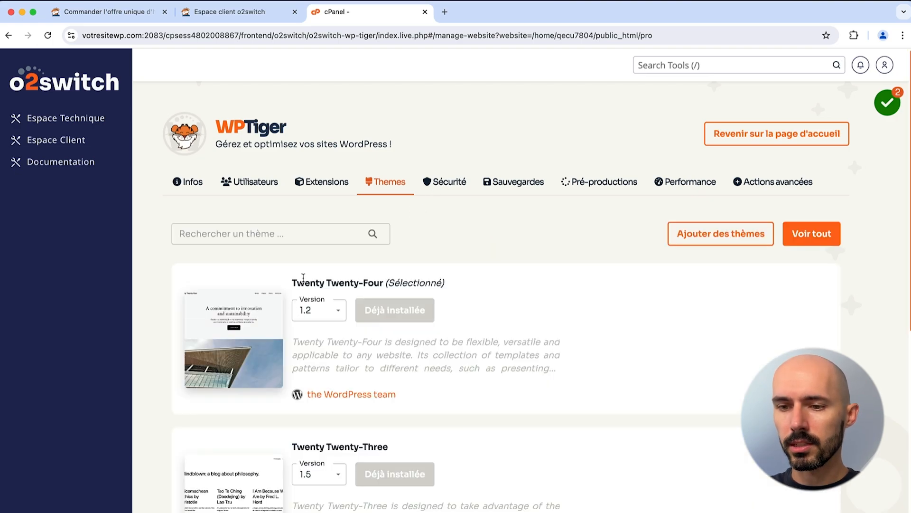
{"action": "left_click", "coordinate": [336, 311]}
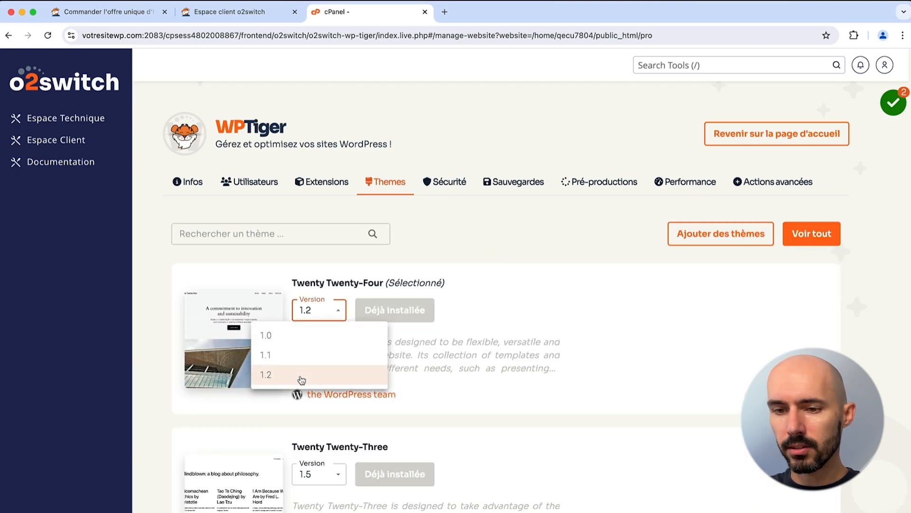
{"action": "left_click", "coordinate": [328, 312]}
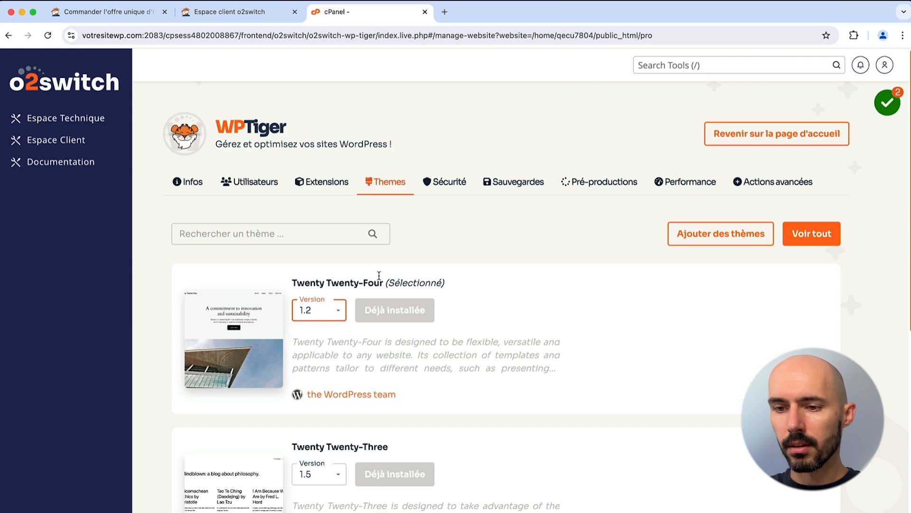
{"action": "scroll", "coordinate": [336, 371], "scroll_direction": "down", "scroll_amount": 2}
{"action": "scroll", "coordinate": [522, 323], "scroll_direction": "up", "scroll_amount": 2}
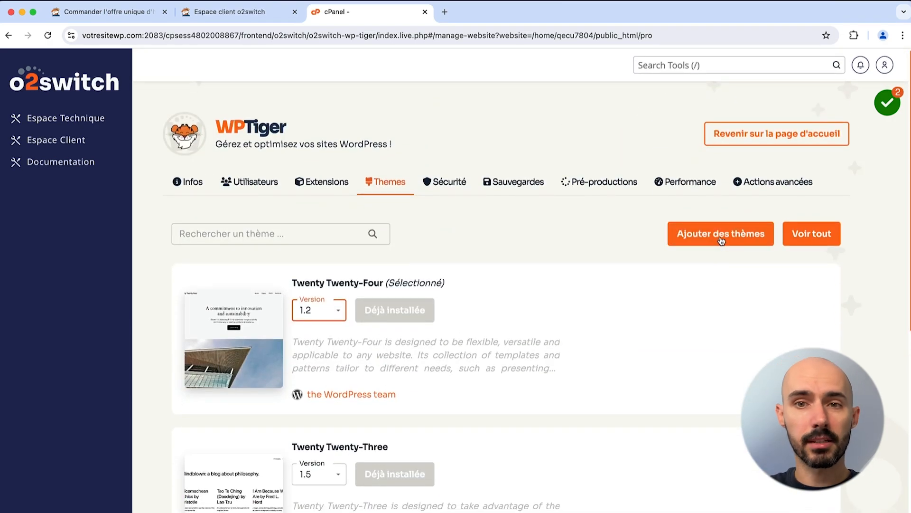
Step: Enable htaccess rules for directory listing, UserAgent comments, error_log, xmlrpc.php, HTTPS, readme, .sql and author IDs
{"action": "left_click", "coordinate": [453, 181]}
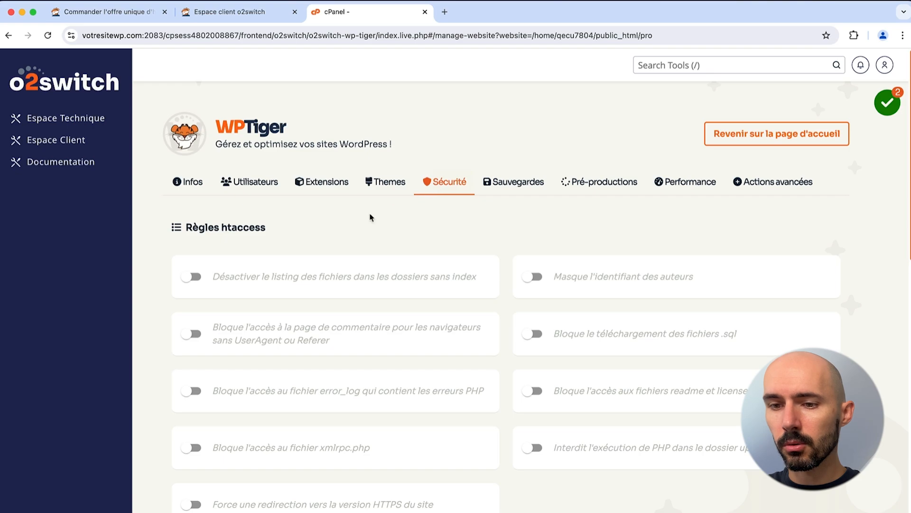
{"action": "scroll", "coordinate": [331, 234], "scroll_direction": "down", "scroll_amount": 5}
{"action": "scroll", "coordinate": [214, 271], "scroll_direction": "up", "scroll_amount": 5}
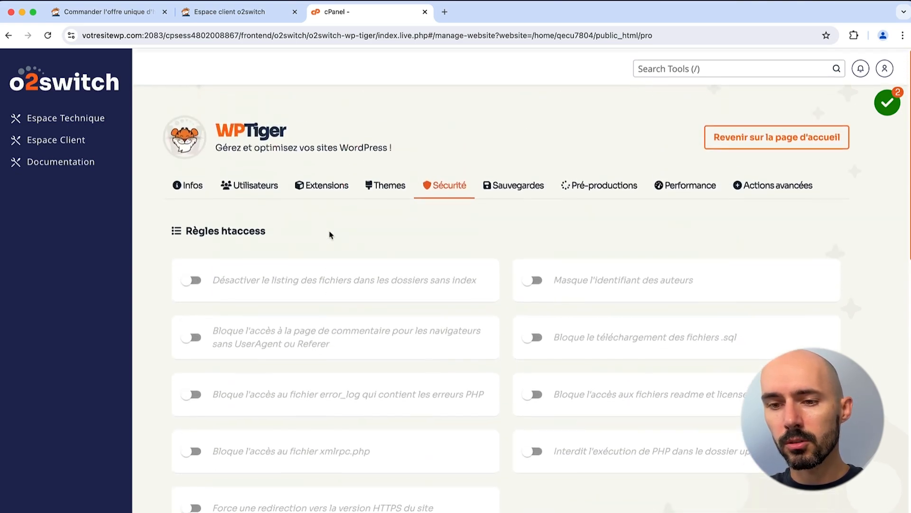
{"action": "left_click", "coordinate": [192, 277]}
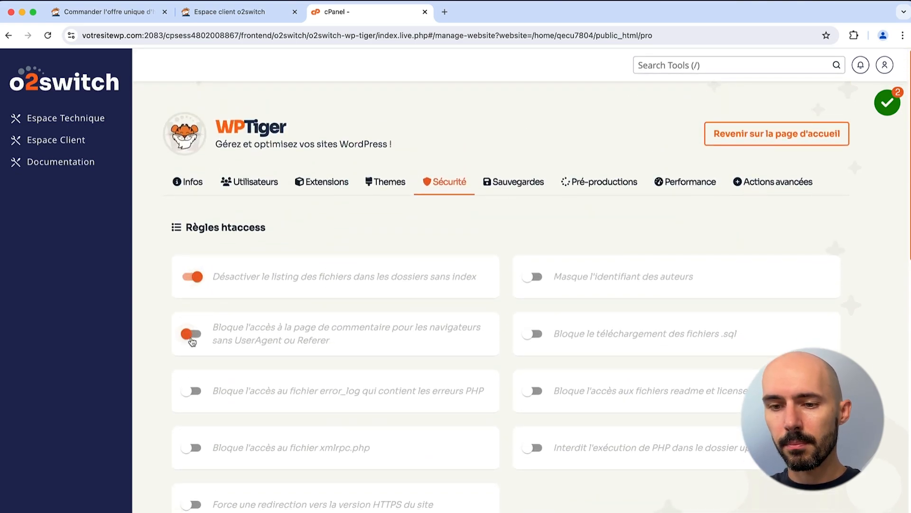
{"action": "left_click", "coordinate": [192, 338]}
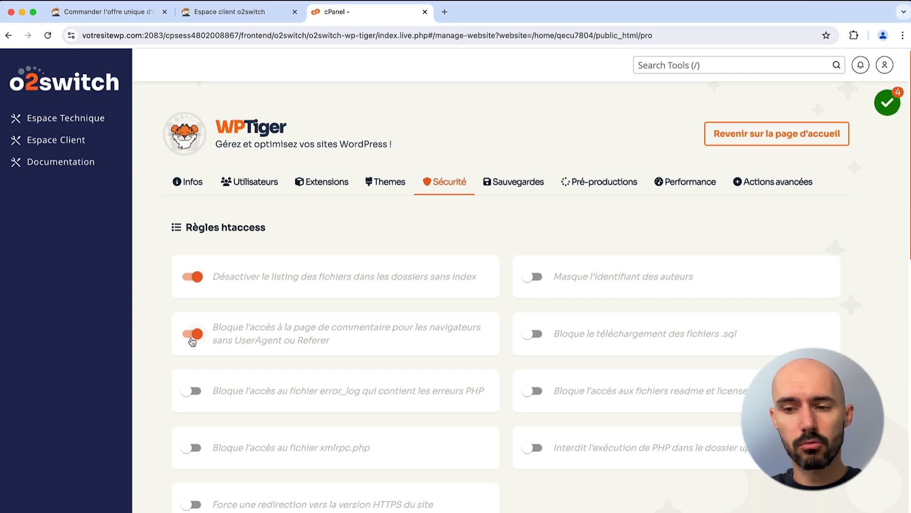
{"action": "left_click", "coordinate": [192, 391]}
{"action": "left_click", "coordinate": [191, 448]}
{"action": "scroll", "coordinate": [195, 453], "scroll_direction": "down", "scroll_amount": 1}
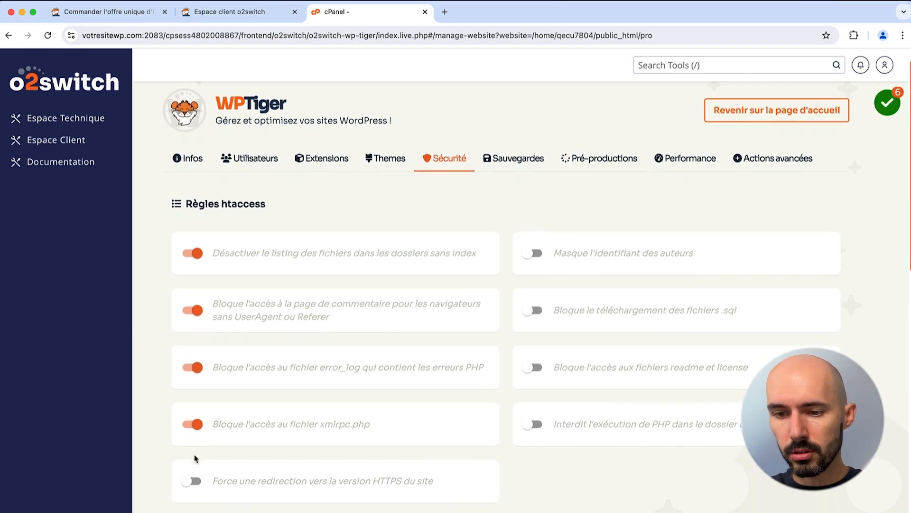
{"action": "left_click", "coordinate": [192, 458]}
{"action": "left_click", "coordinate": [532, 344]}
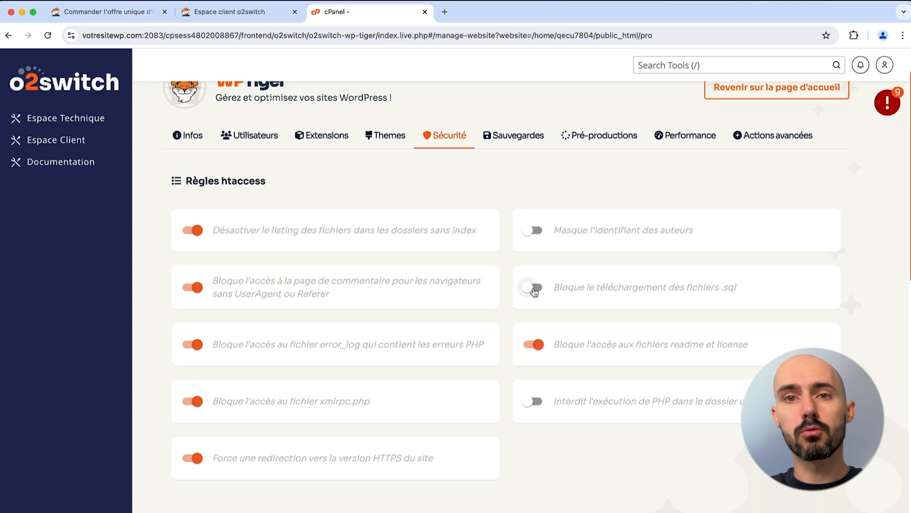
{"action": "left_click", "coordinate": [533, 288]}
{"action": "left_click", "coordinate": [537, 230]}
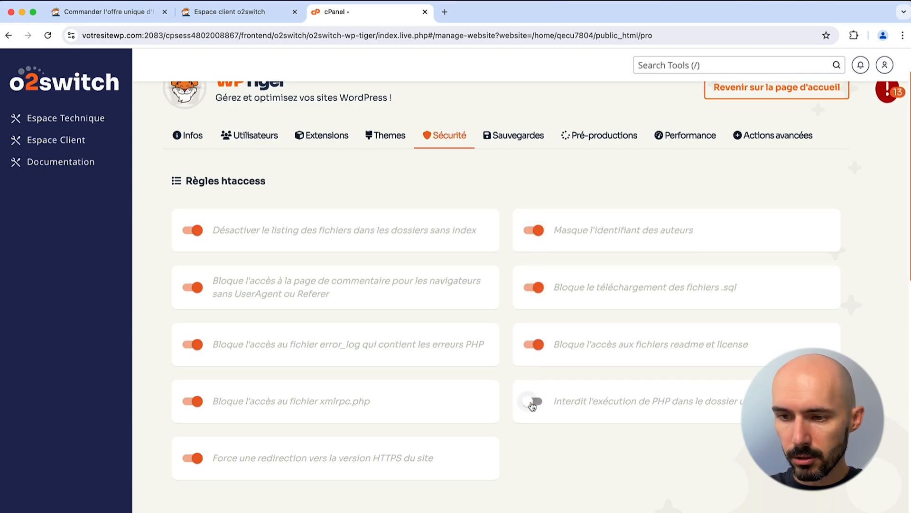
{"action": "scroll", "coordinate": [532, 406], "scroll_direction": "down", "scroll_amount": 5}
Step: Turn on snippets disabling XMLRPC, requiring REST API authentication, hiding login errors and the WordPress version
{"action": "left_click", "coordinate": [192, 330]}
{"action": "left_click", "coordinate": [192, 386]}
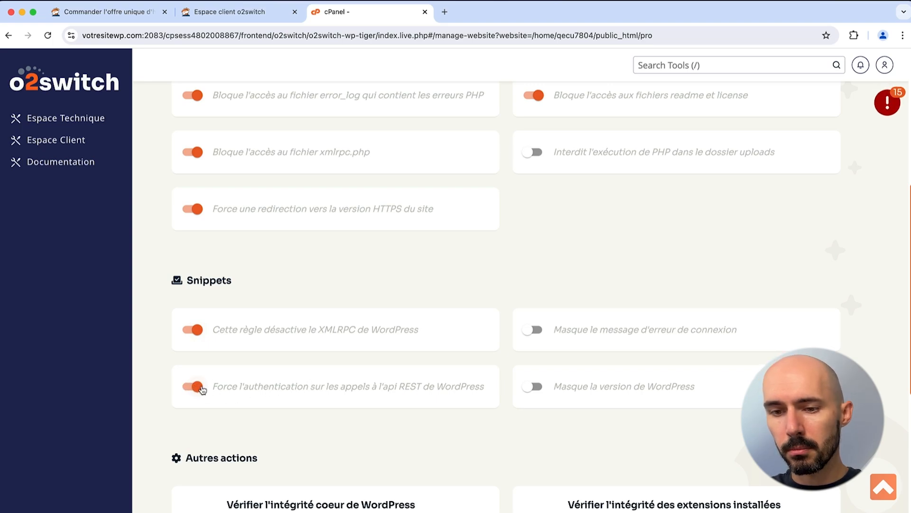
{"action": "left_click", "coordinate": [532, 329]}
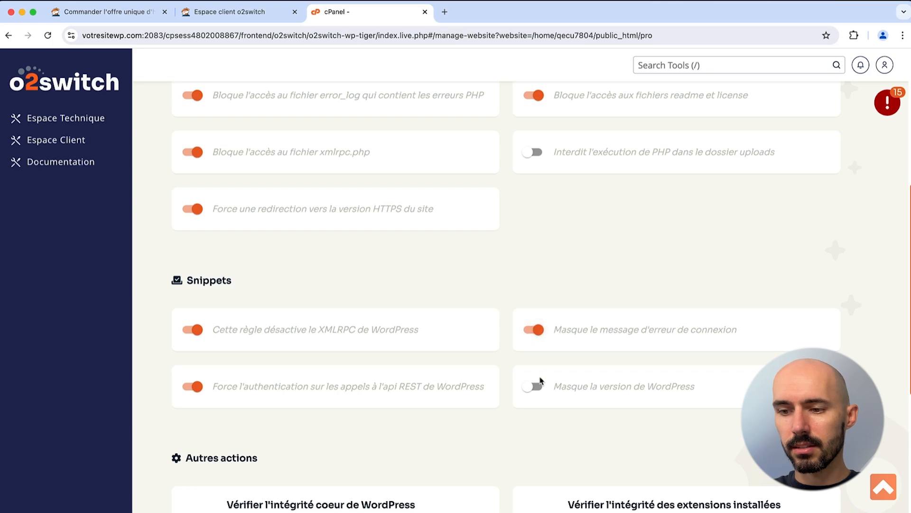
{"action": "left_click", "coordinate": [534, 392]}
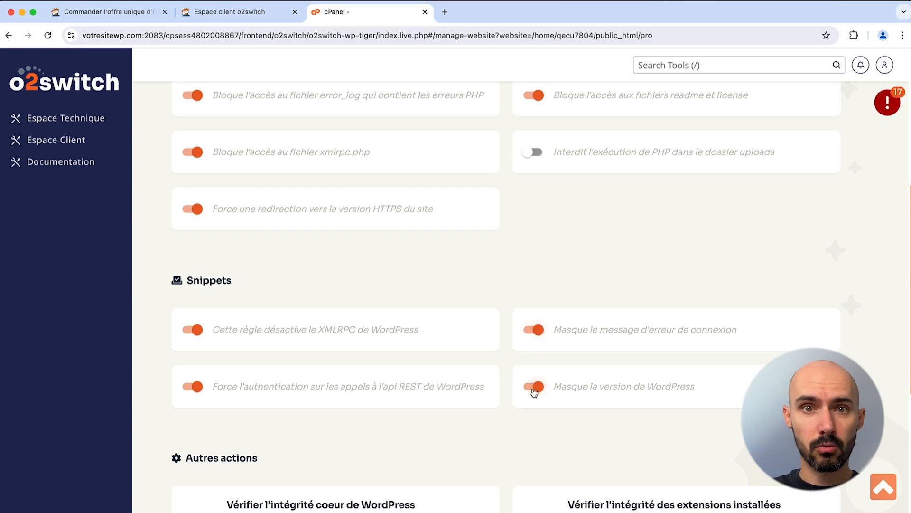
{"action": "scroll", "coordinate": [470, 337], "scroll_direction": "down", "scroll_amount": 4}
{"action": "scroll", "coordinate": [464, 311], "scroll_direction": "down", "scroll_amount": 1}
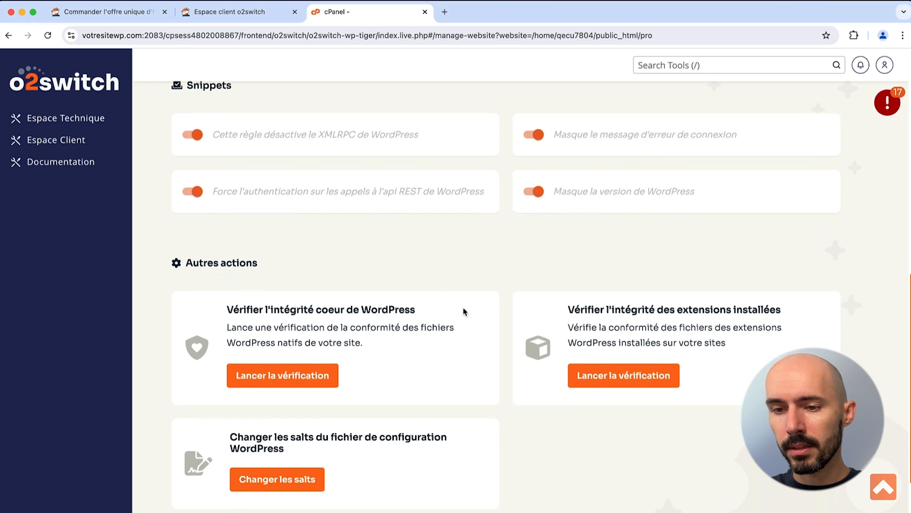
{"action": "scroll", "coordinate": [464, 311], "scroll_direction": "down", "scroll_amount": 1}
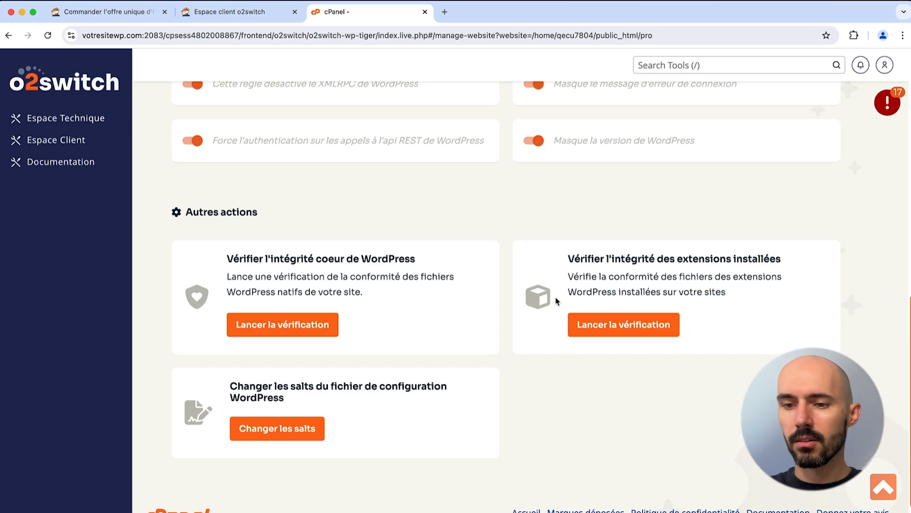
{"action": "scroll", "coordinate": [557, 301], "scroll_direction": "down", "scroll_amount": 1}
{"action": "scroll", "coordinate": [556, 300], "scroll_direction": "up", "scroll_amount": 8}
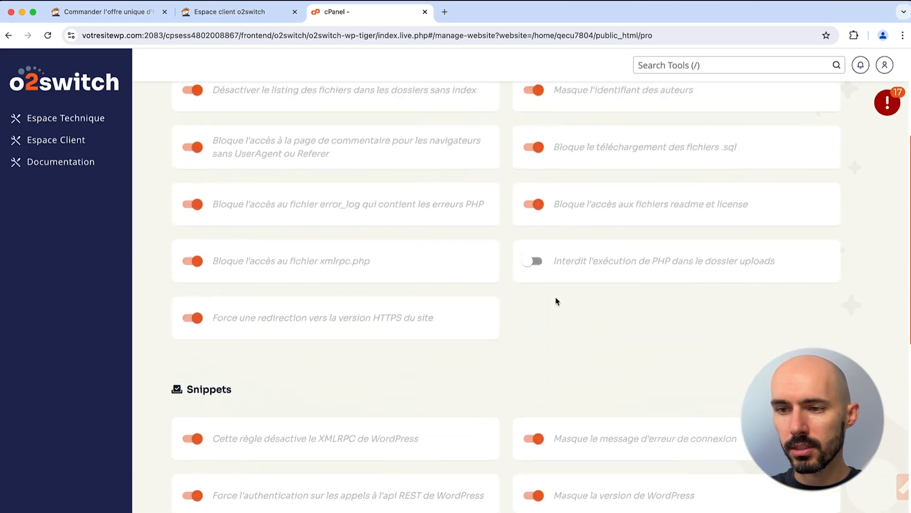
{"action": "scroll", "coordinate": [556, 301], "scroll_direction": "up", "scroll_amount": 4}
Step: Create a backup of the /pro site in Sauvegardes, then open the empty Pré-productions section
{"action": "left_click", "coordinate": [519, 183]}
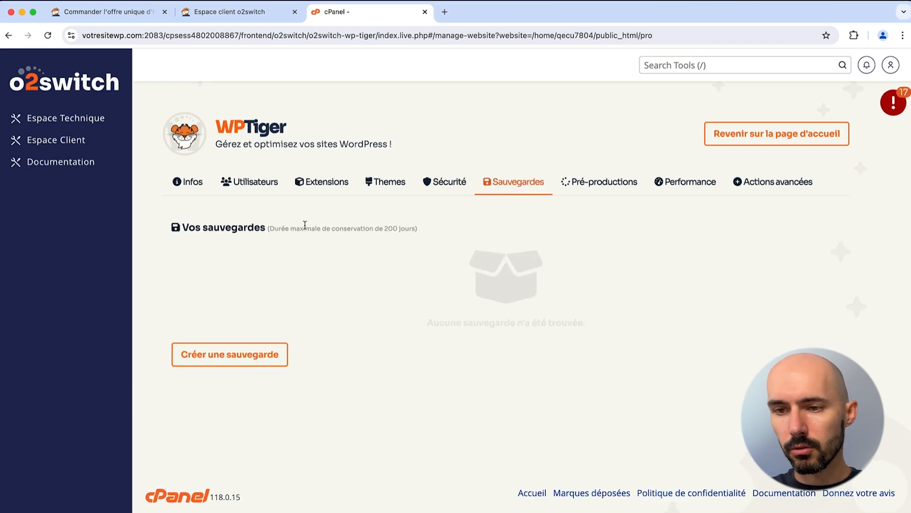
{"action": "left_click_drag", "start_coordinate": [305, 228], "coordinate": [432, 229]}
{"action": "left_click", "coordinate": [413, 242]}
{"action": "left_click", "coordinate": [248, 364]}
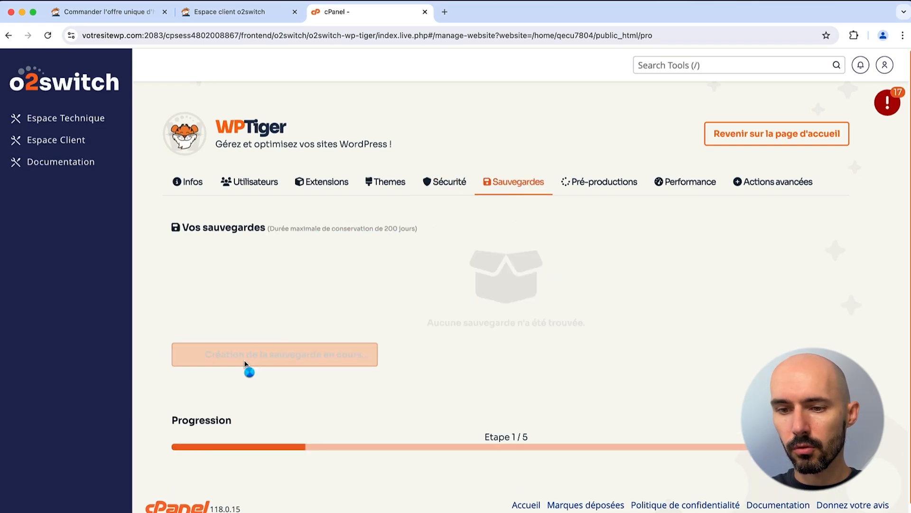
{"action": "scroll", "coordinate": [287, 291], "scroll_direction": "down", "scroll_amount": 1}
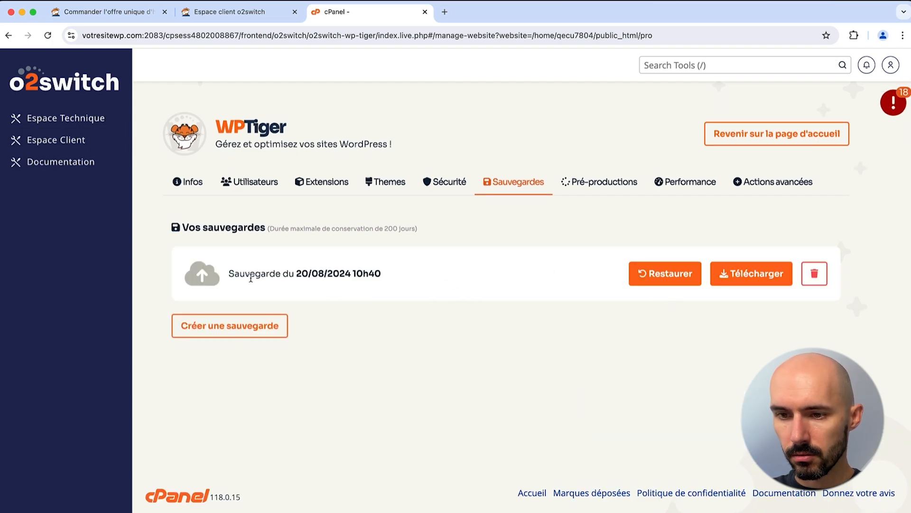
{"action": "left_click", "coordinate": [597, 185]}
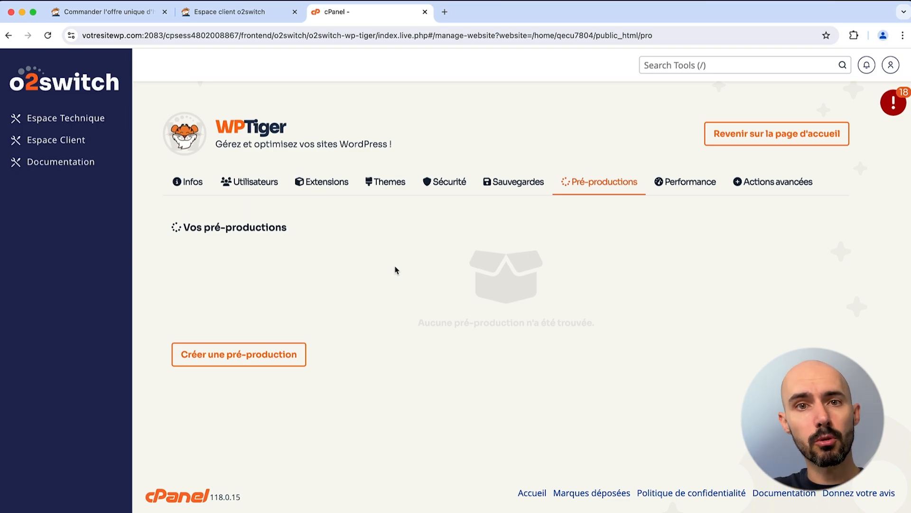
Step: Launch a new pre-production, confirm its link demands a login, and go back to WP Tiger
{"action": "left_click", "coordinate": [282, 354]}
{"action": "left_click", "coordinate": [454, 306]}
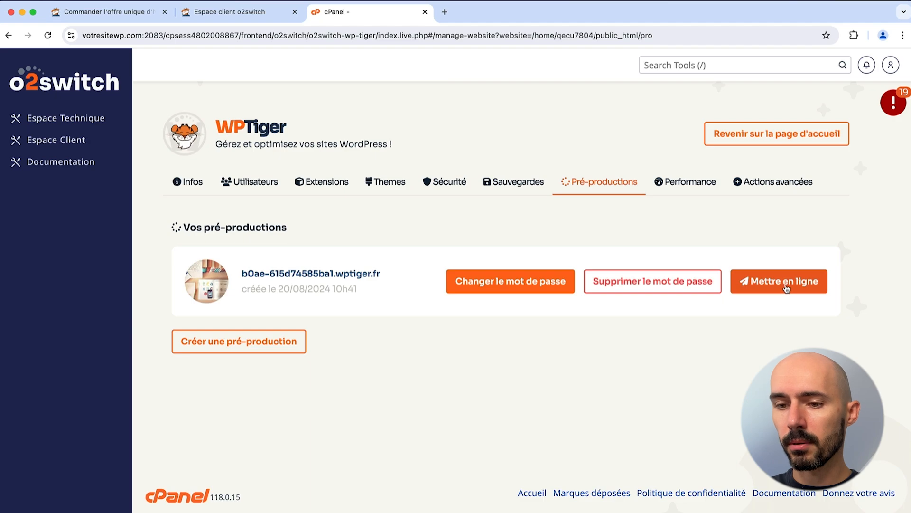
{"action": "left_click", "coordinate": [333, 274]}
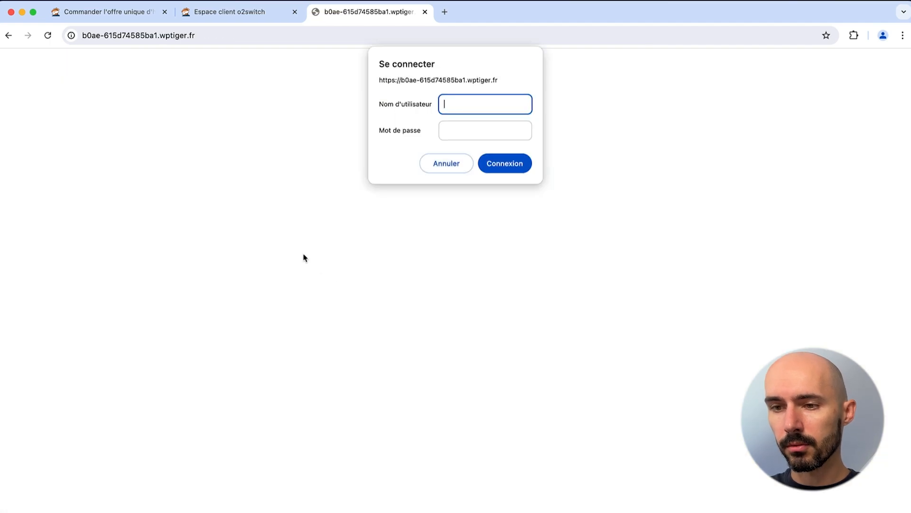
{"action": "left_click", "coordinate": [440, 168]}
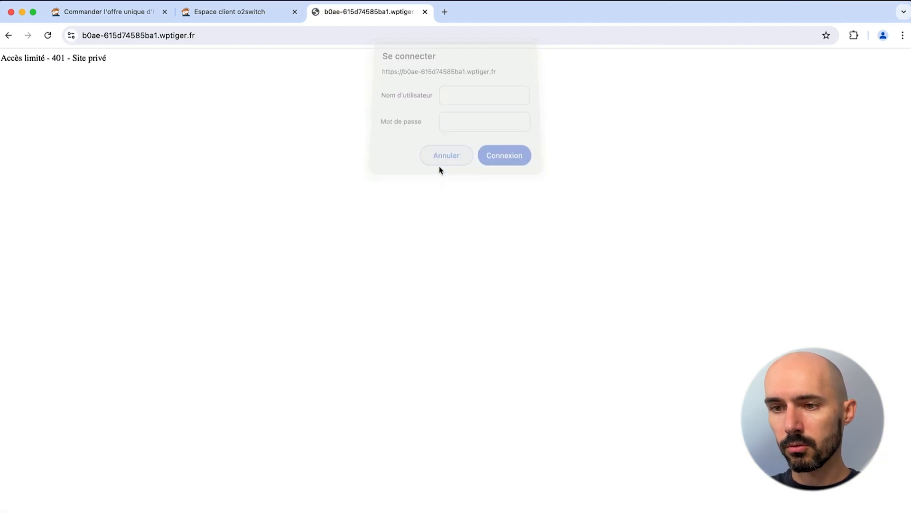
{"action": "left_click", "coordinate": [8, 35]}
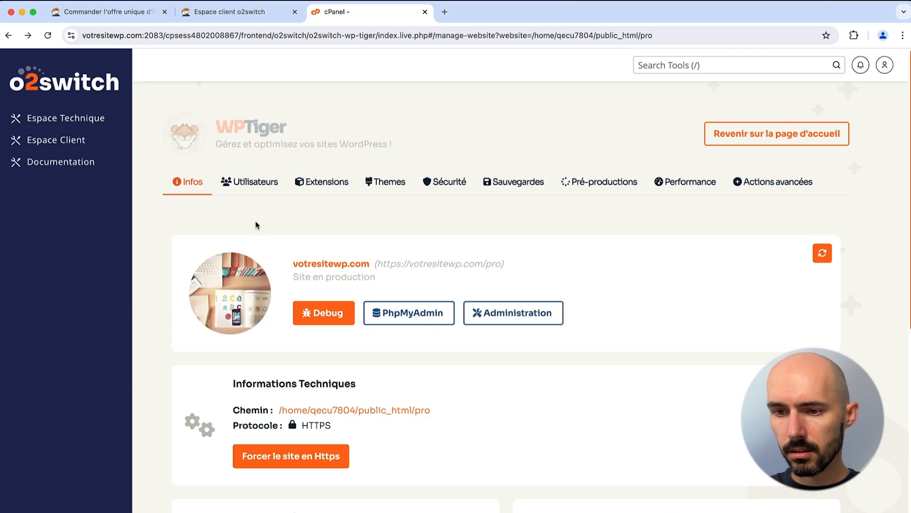
{"action": "left_click", "coordinate": [622, 190]}
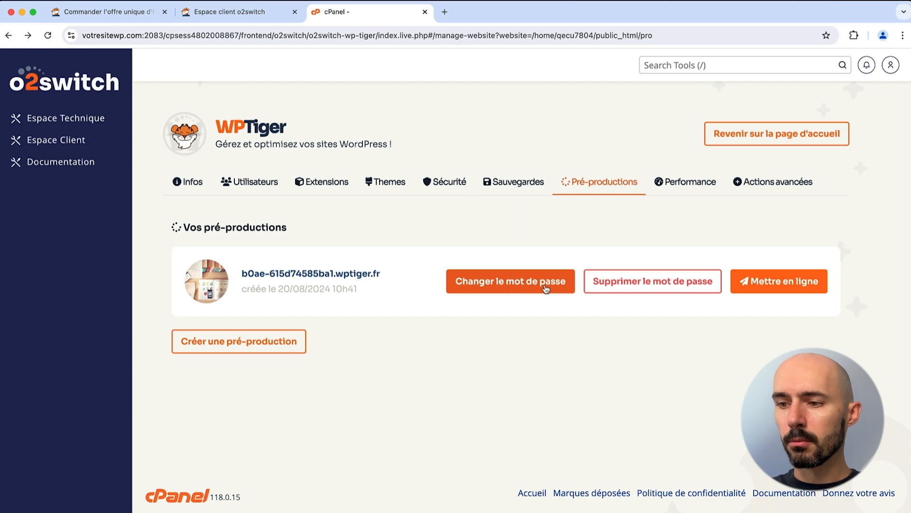
{"action": "left_click", "coordinate": [686, 186]}
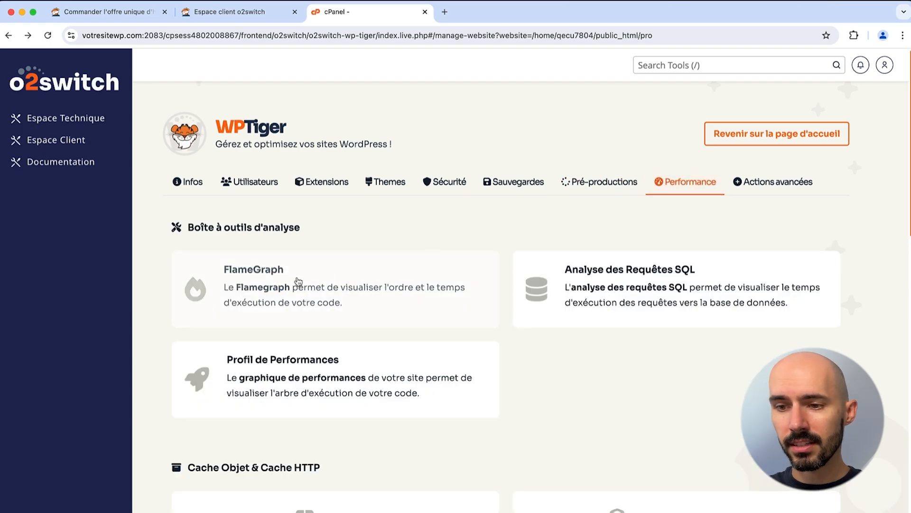
{"action": "scroll", "coordinate": [384, 263], "scroll_direction": "down", "scroll_amount": 8}
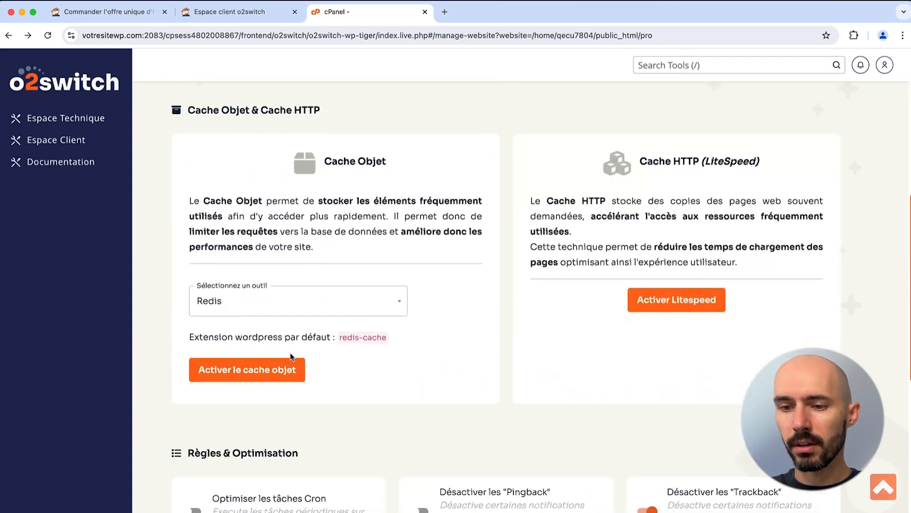
{"action": "left_click", "coordinate": [221, 313]}
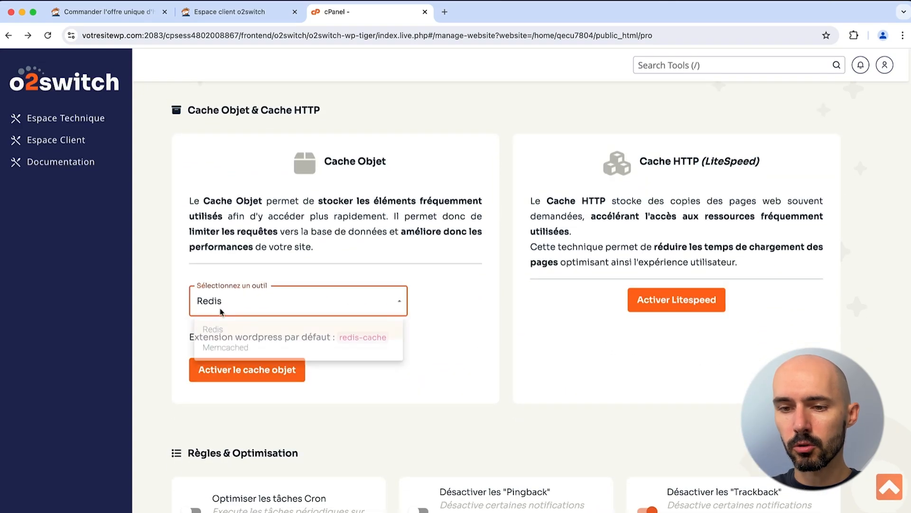
{"action": "left_click", "coordinate": [183, 303]}
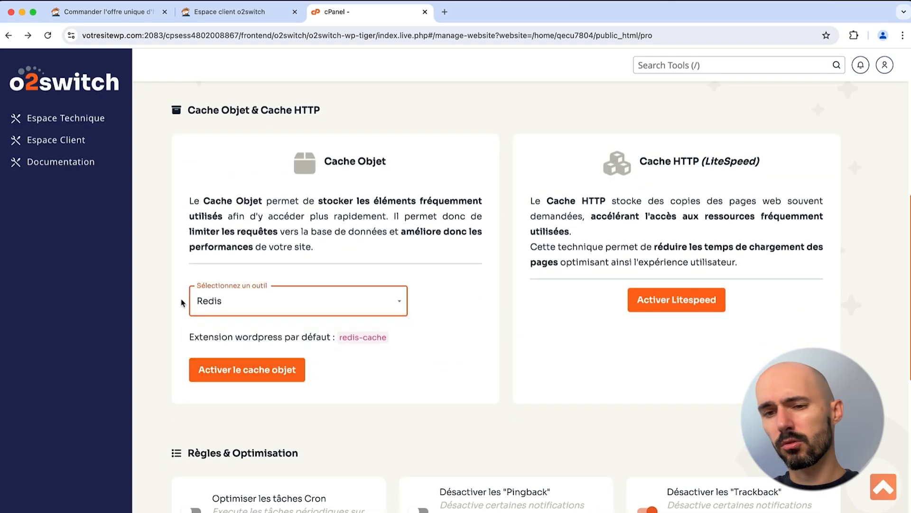
{"action": "left_click", "coordinate": [385, 235]}
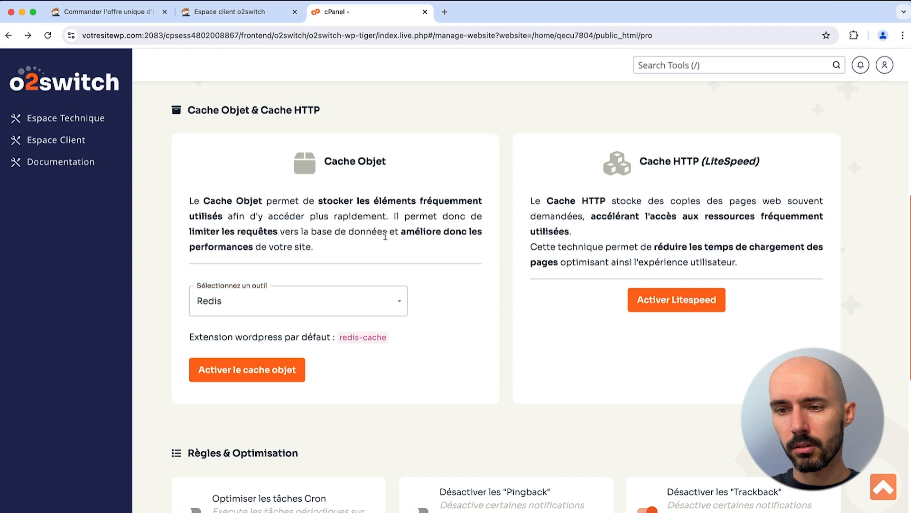
{"action": "scroll", "coordinate": [386, 235], "scroll_direction": "up", "scroll_amount": 1}
{"action": "scroll", "coordinate": [385, 235], "scroll_direction": "up", "scroll_amount": 5}
{"action": "scroll", "coordinate": [386, 238], "scroll_direction": "down", "scroll_amount": 3}
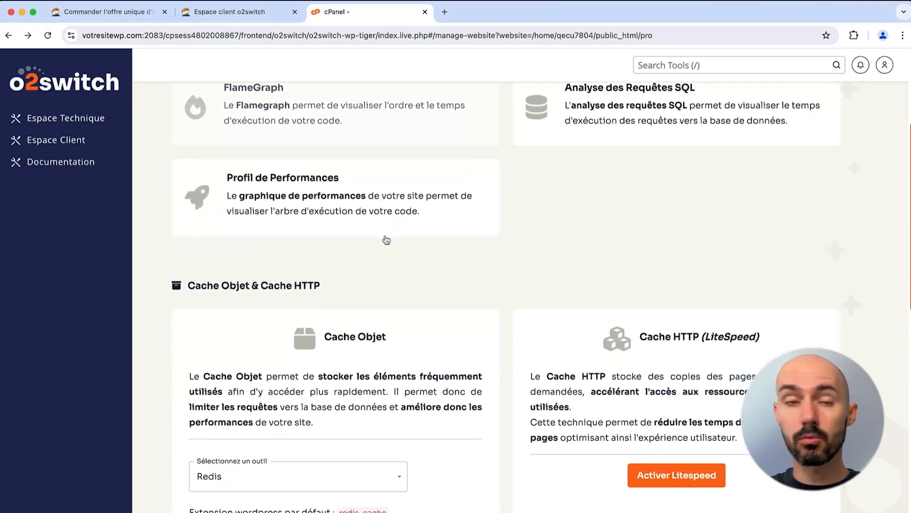
{"action": "scroll", "coordinate": [386, 239], "scroll_direction": "down", "scroll_amount": 3}
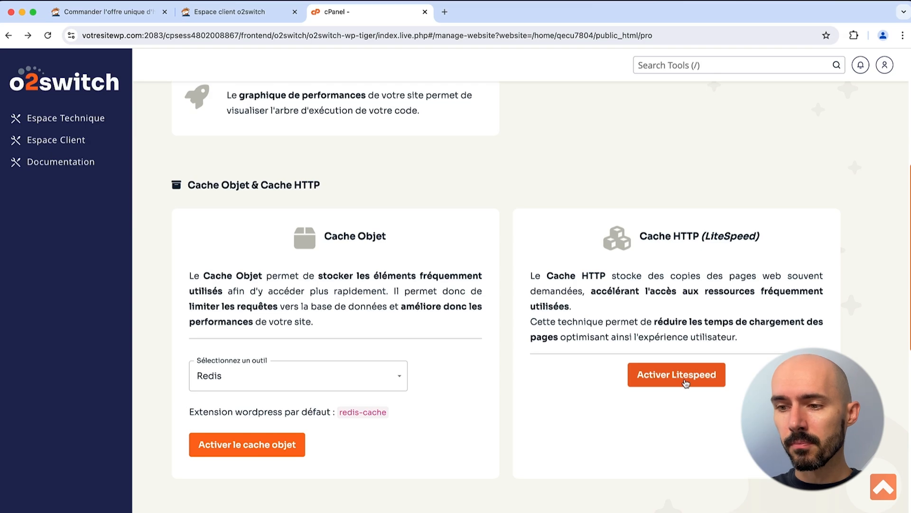
{"action": "scroll", "coordinate": [626, 217], "scroll_direction": "down", "scroll_amount": 3}
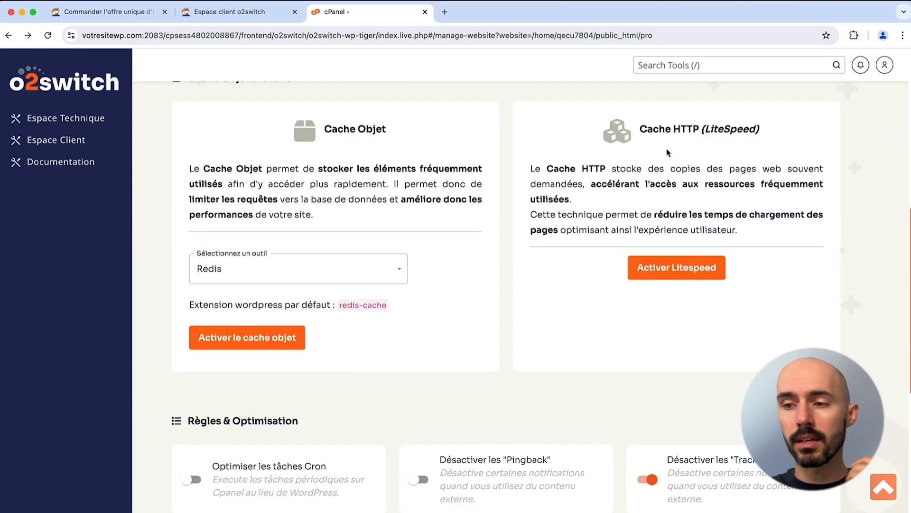
{"action": "left_click_drag", "start_coordinate": [722, 173], "coordinate": [661, 185]}
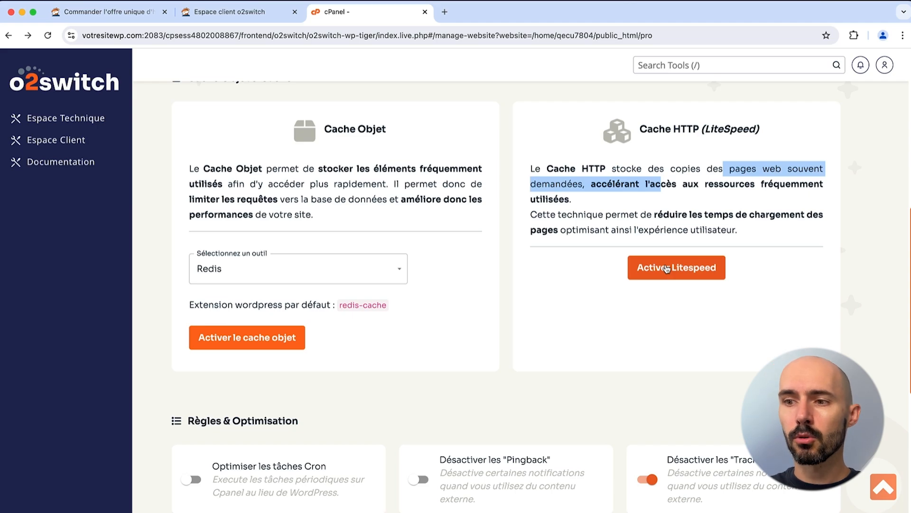
{"action": "left_click", "coordinate": [629, 227]}
{"action": "scroll", "coordinate": [629, 227], "scroll_direction": "down", "scroll_amount": 3}
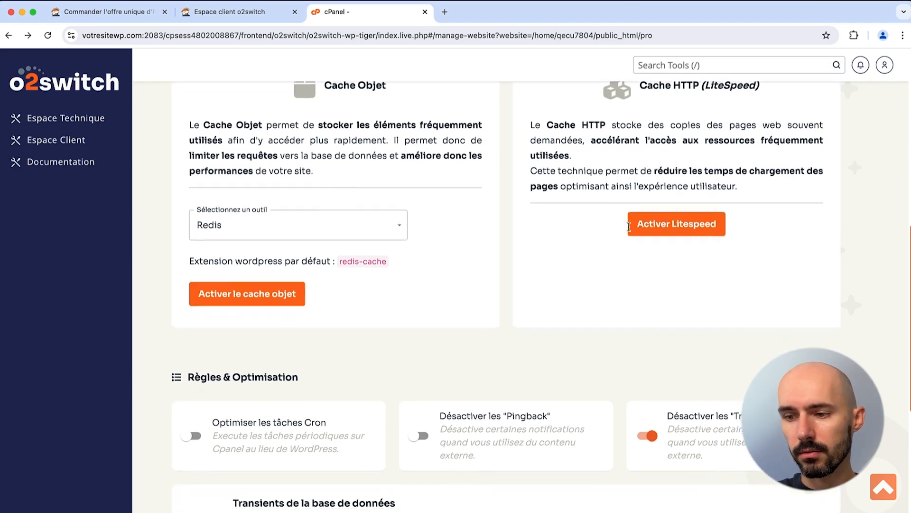
{"action": "scroll", "coordinate": [629, 228], "scroll_direction": "down", "scroll_amount": 3}
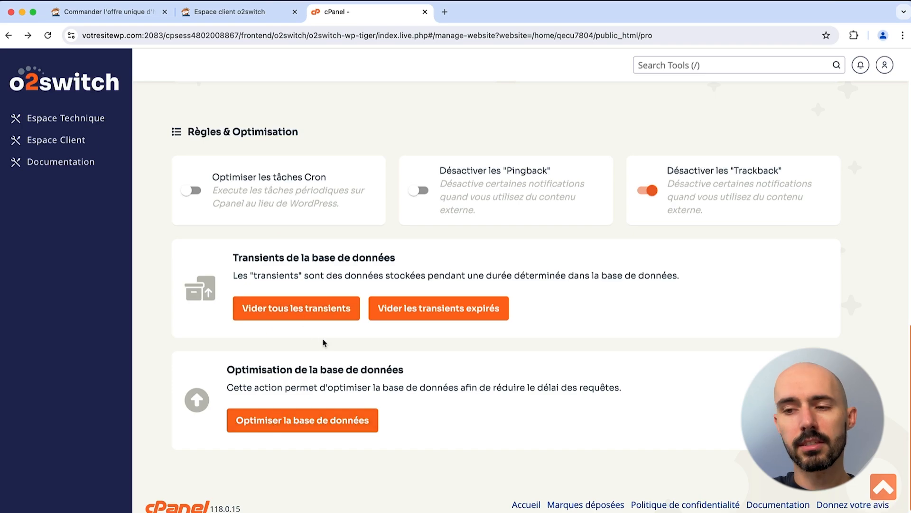
{"action": "scroll", "coordinate": [324, 343], "scroll_direction": "down", "scroll_amount": 1}
{"action": "scroll", "coordinate": [325, 343], "scroll_direction": "up", "scroll_amount": 10}
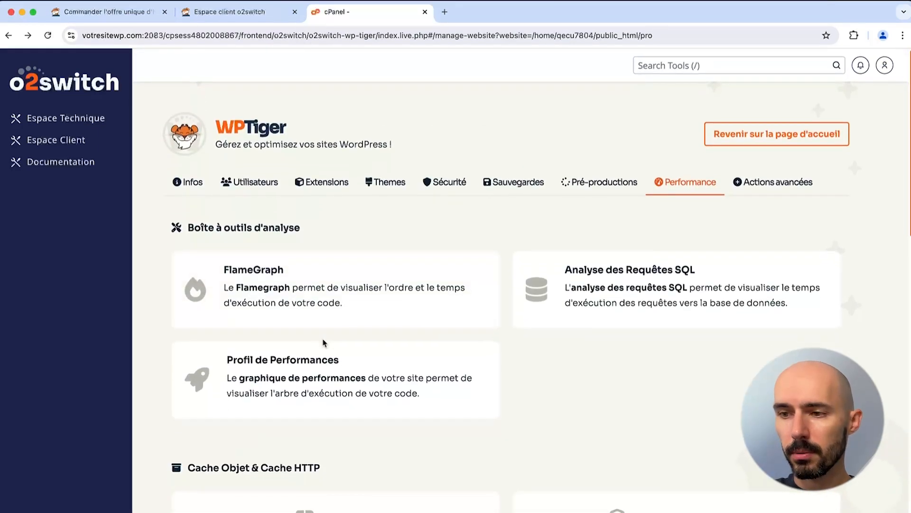
Step: Open Actions avancées and look over address change, HTTPS forcing, cache clearing and search-replace
{"action": "left_click", "coordinate": [743, 185]}
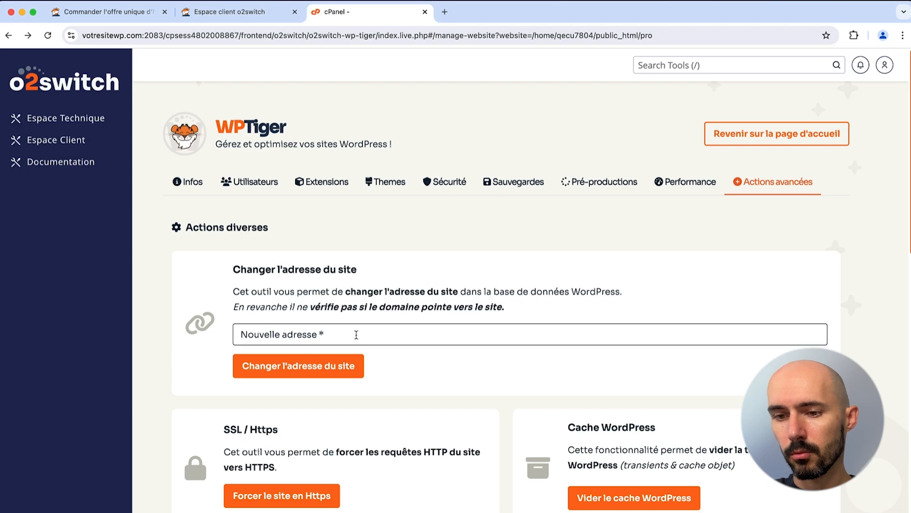
{"action": "scroll", "coordinate": [351, 333], "scroll_direction": "down", "scroll_amount": 5}
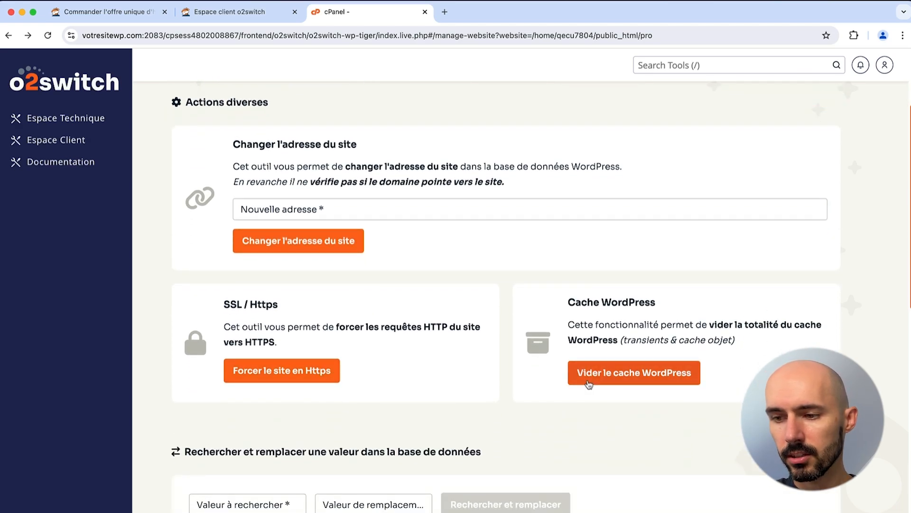
{"action": "scroll", "coordinate": [489, 301], "scroll_direction": "down", "scroll_amount": 10}
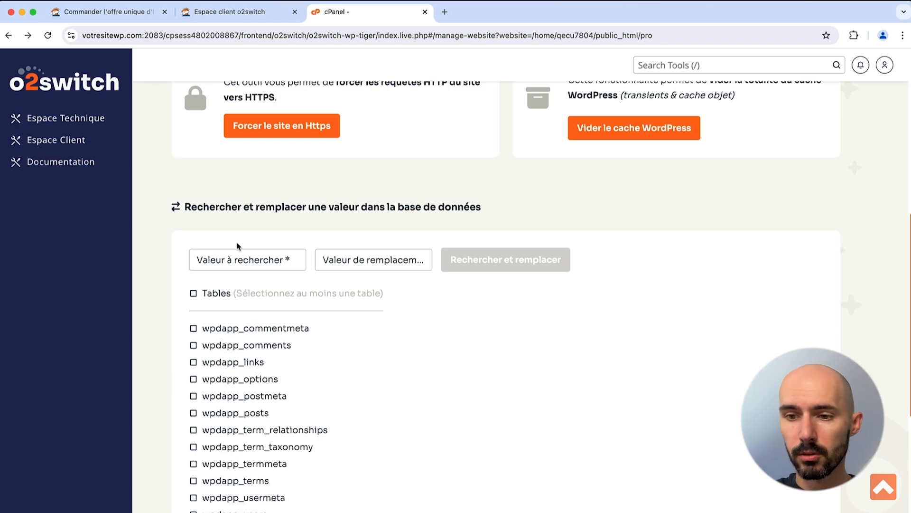
{"action": "scroll", "coordinate": [239, 245], "scroll_direction": "down", "scroll_amount": 5}
{"action": "scroll", "coordinate": [239, 245], "scroll_direction": "up", "scroll_amount": 15}
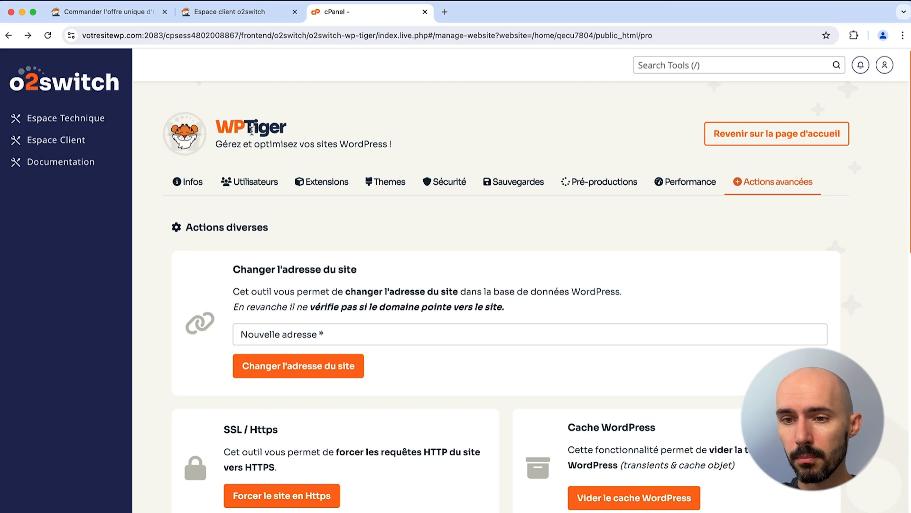
Step: Try the pre-production's WordPress admin, dismiss its private-site login prompt, and close that tab
{"action": "left_click", "coordinate": [735, 138]}
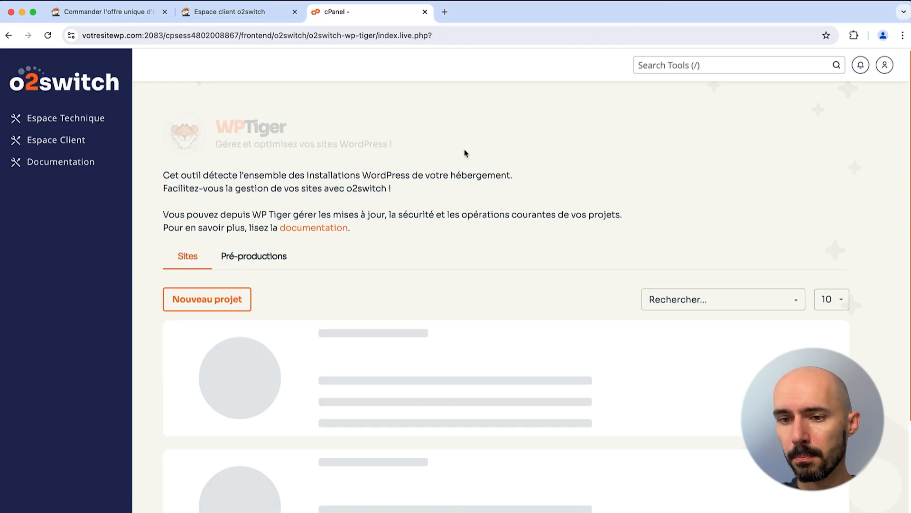
{"action": "left_click", "coordinate": [254, 264]}
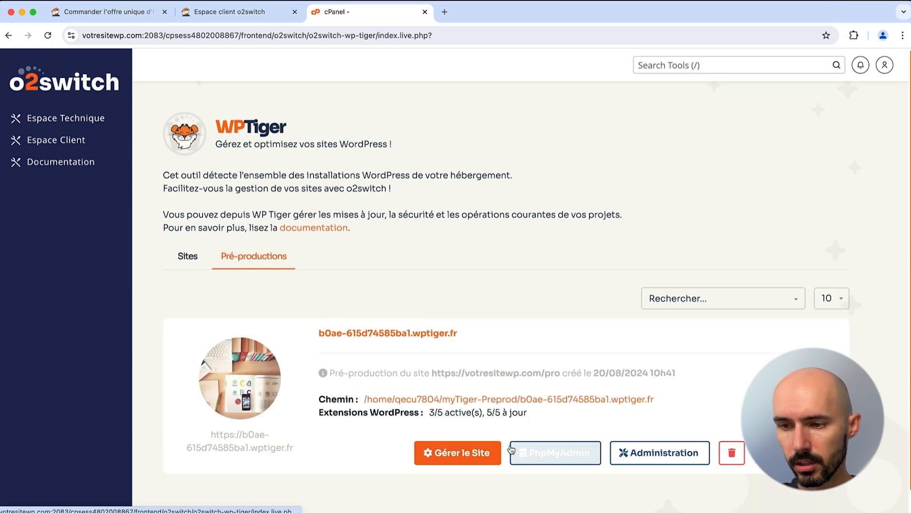
{"action": "left_click", "coordinate": [660, 453]}
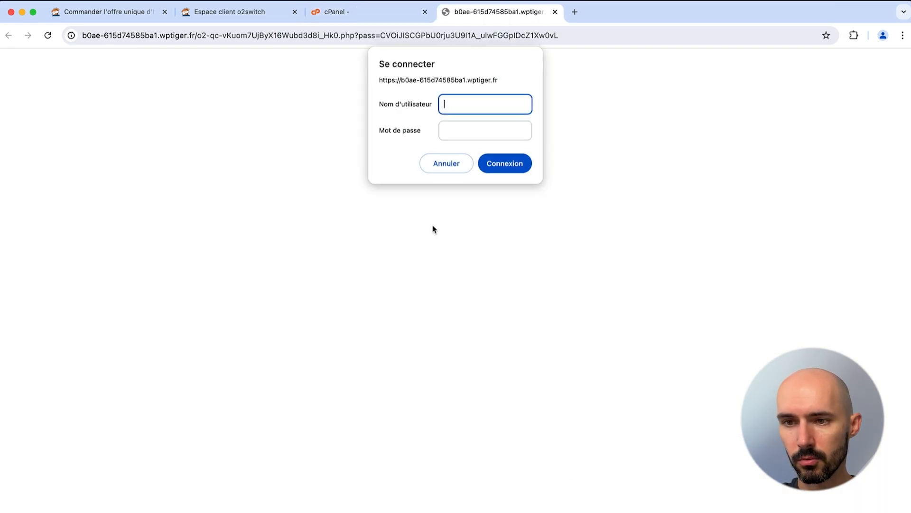
{"action": "left_click", "coordinate": [461, 169]}
{"action": "key", "text": "super+w"}
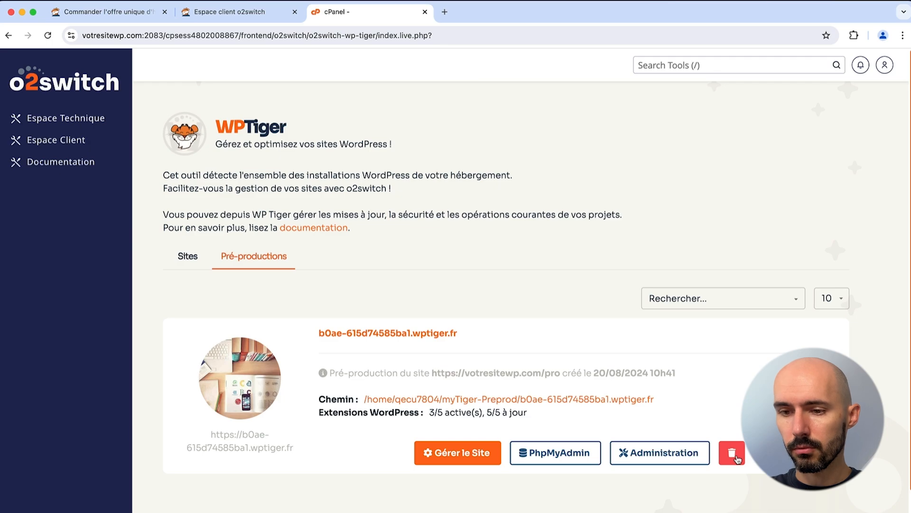
Step: Glance at Mon Univers Web, then open Softaculous's WordPress page from Espace Technique
{"action": "left_click", "coordinate": [87, 91]}
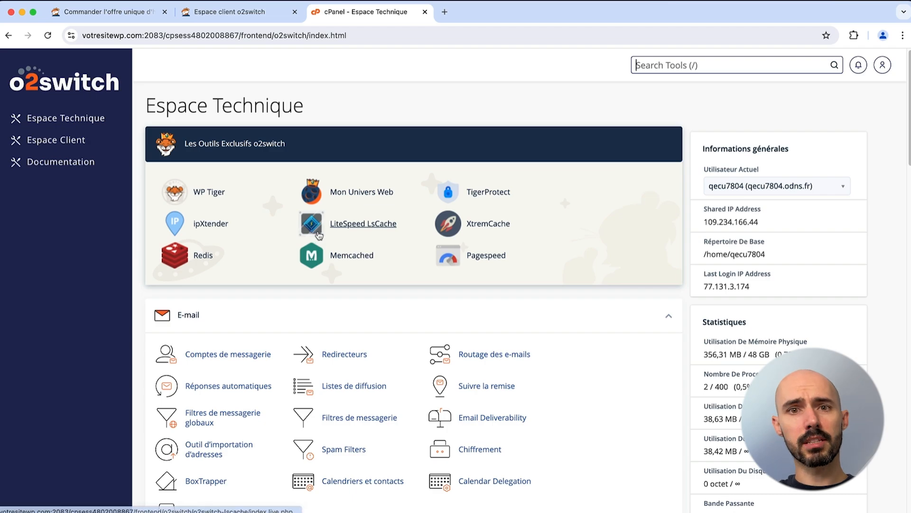
{"action": "left_click", "coordinate": [362, 192]}
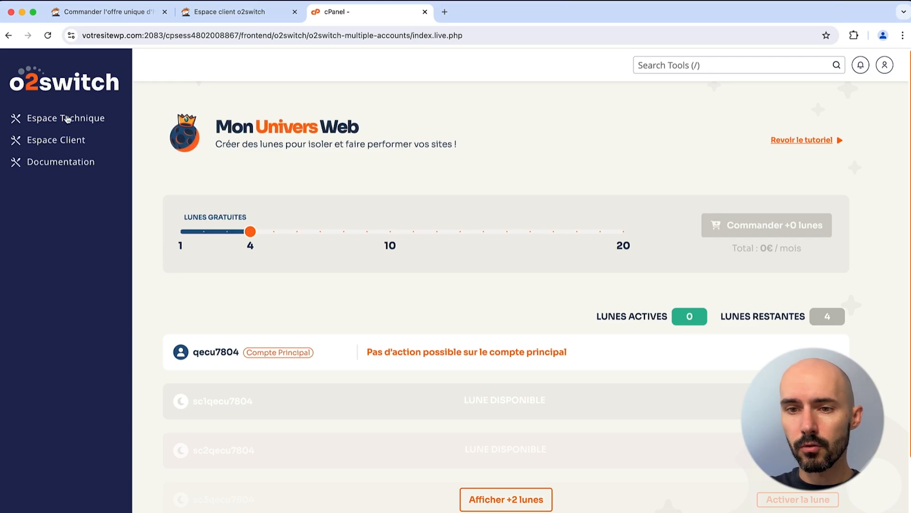
{"action": "left_click", "coordinate": [79, 90]}
{"action": "scroll", "coordinate": [284, 308], "scroll_direction": "down", "scroll_amount": 20}
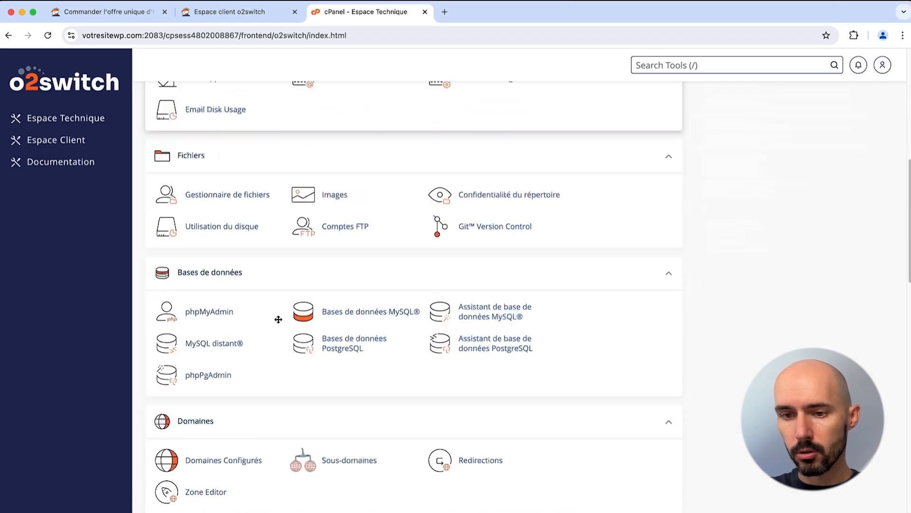
{"action": "left_click", "coordinate": [176, 375]}
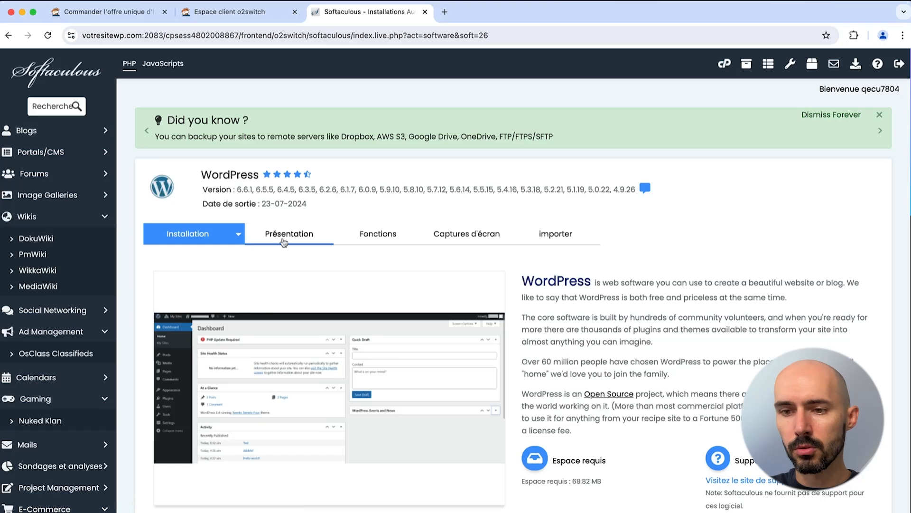
Step: Check the two WordPress installations (6.5.3 and 6.6.1), then return to Espace Technique
{"action": "scroll", "coordinate": [284, 242], "scroll_direction": "down", "scroll_amount": 6}
{"action": "scroll", "coordinate": [294, 313], "scroll_direction": "down", "scroll_amount": 1}
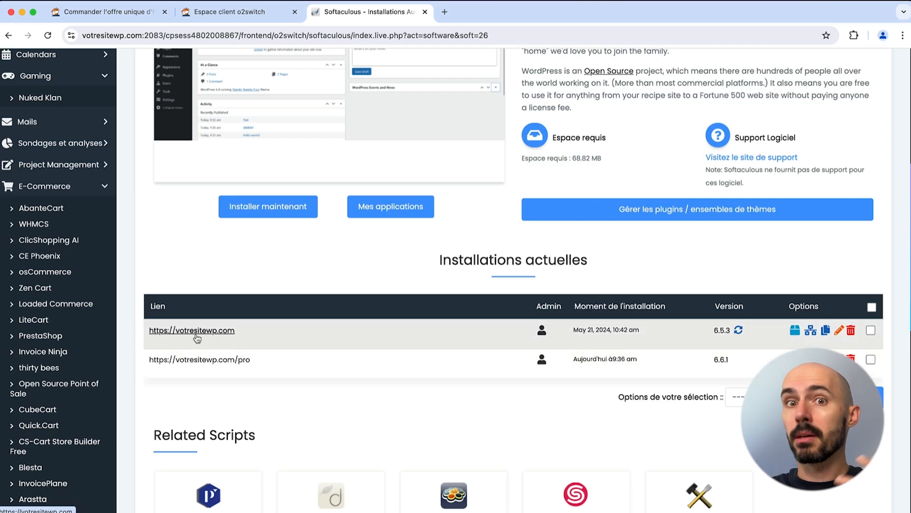
{"action": "scroll", "coordinate": [198, 338], "scroll_direction": "up", "scroll_amount": 7}
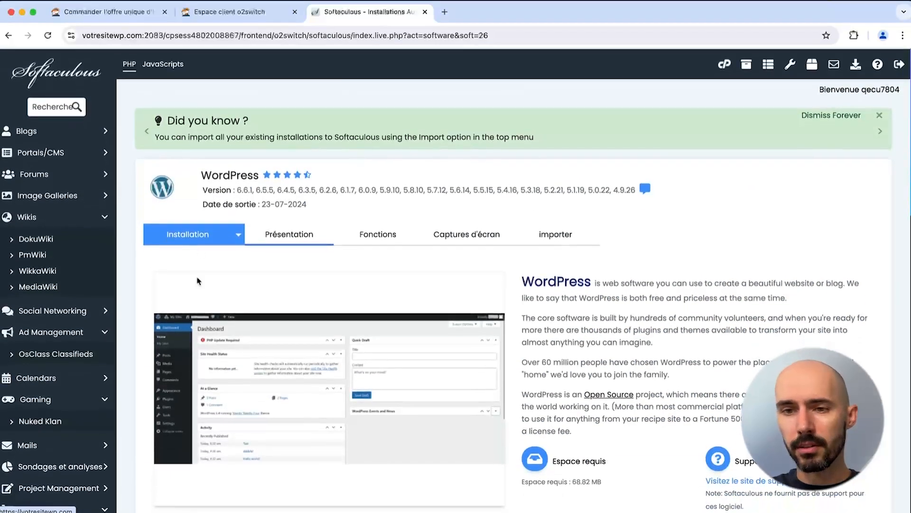
{"action": "left_click", "coordinate": [725, 63]}
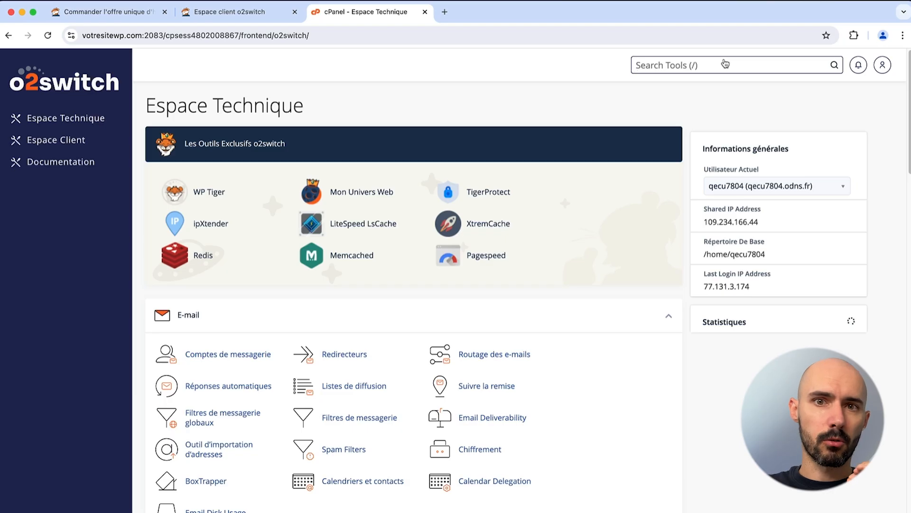
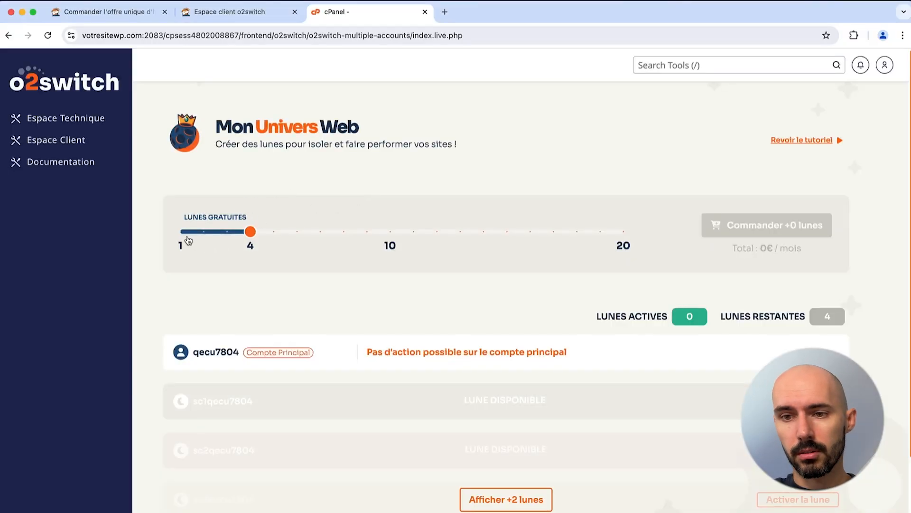
Step: Activate the first free moon sub-account with a pasted, confirmed password and log into its cPanel
{"action": "scroll", "coordinate": [188, 239], "scroll_direction": "down", "scroll_amount": 3}
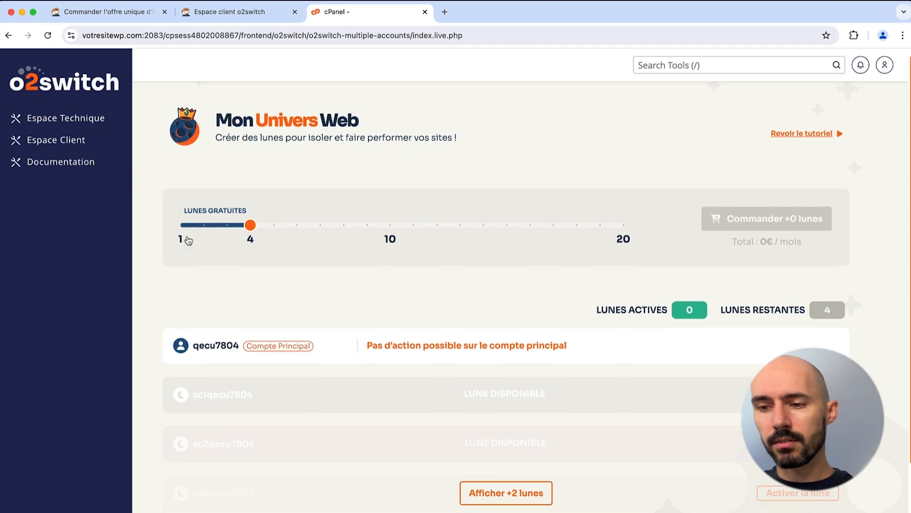
{"action": "scroll", "coordinate": [187, 240], "scroll_direction": "up", "scroll_amount": 2}
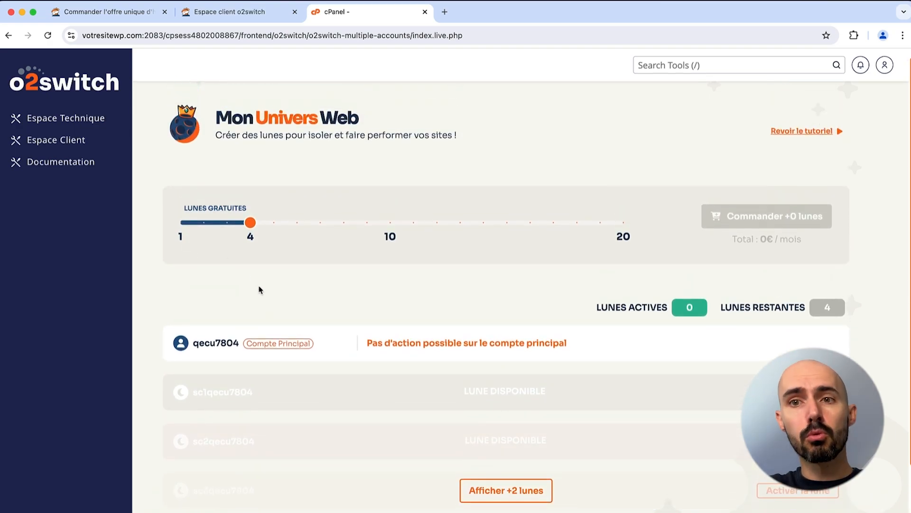
{"action": "scroll", "coordinate": [475, 370], "scroll_direction": "down", "scroll_amount": 3}
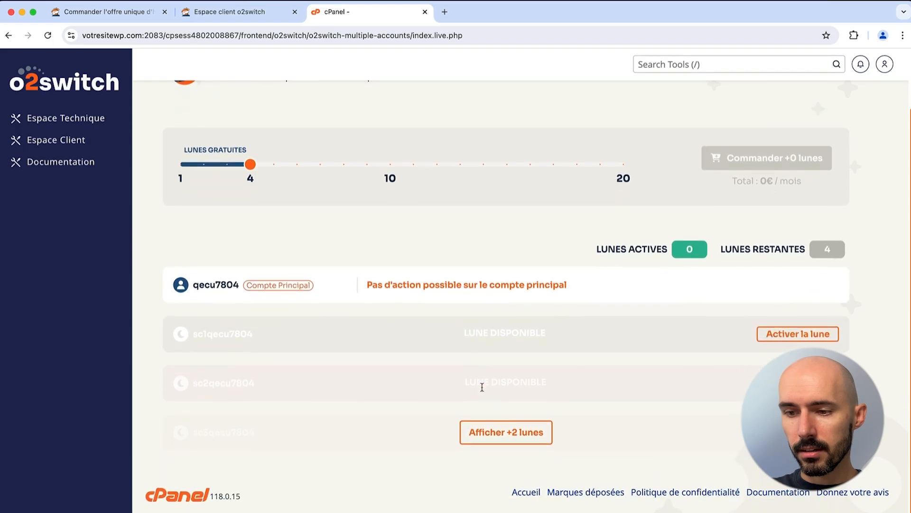
{"action": "left_click", "coordinate": [506, 432]}
{"action": "scroll", "coordinate": [401, 323], "scroll_direction": "down", "scroll_amount": 3}
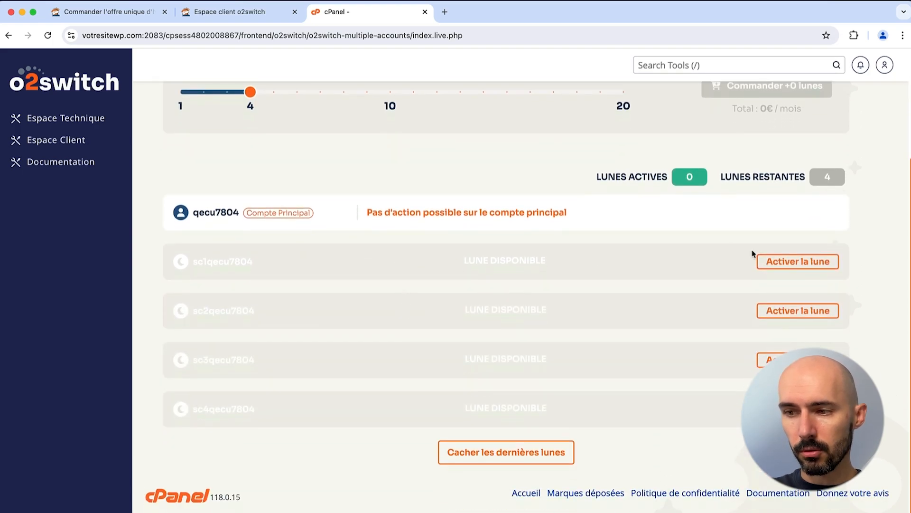
{"action": "left_click", "coordinate": [790, 259]}
{"action": "left_click", "coordinate": [370, 152]}
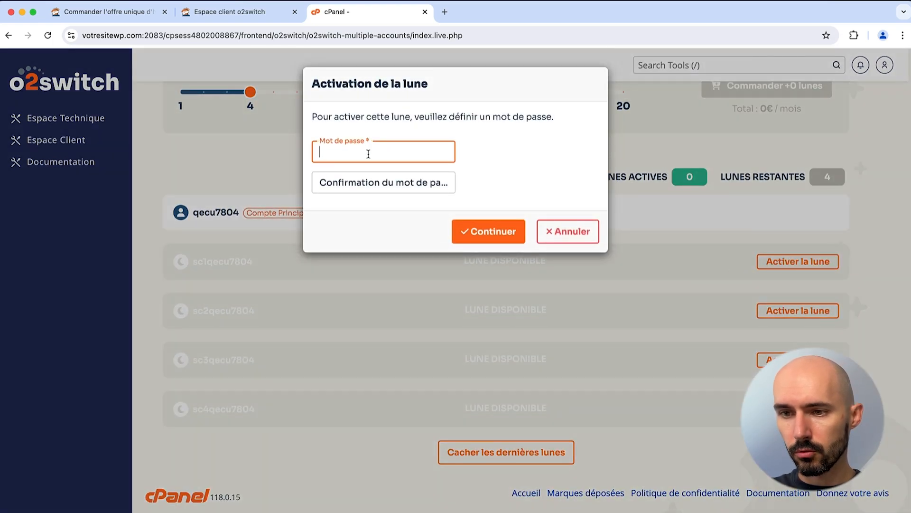
{"action": "key", "text": "super+v"}
{"action": "left_click", "coordinate": [360, 181]}
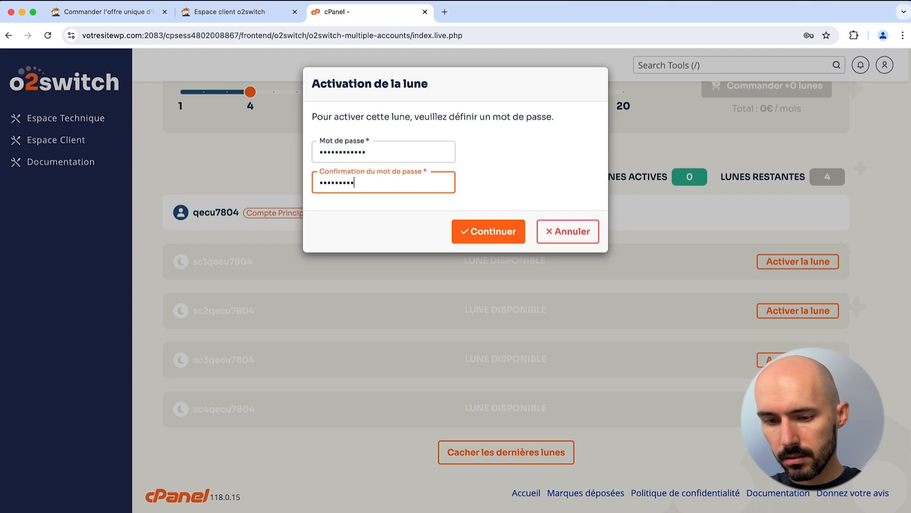
{"action": "left_click", "coordinate": [461, 224]}
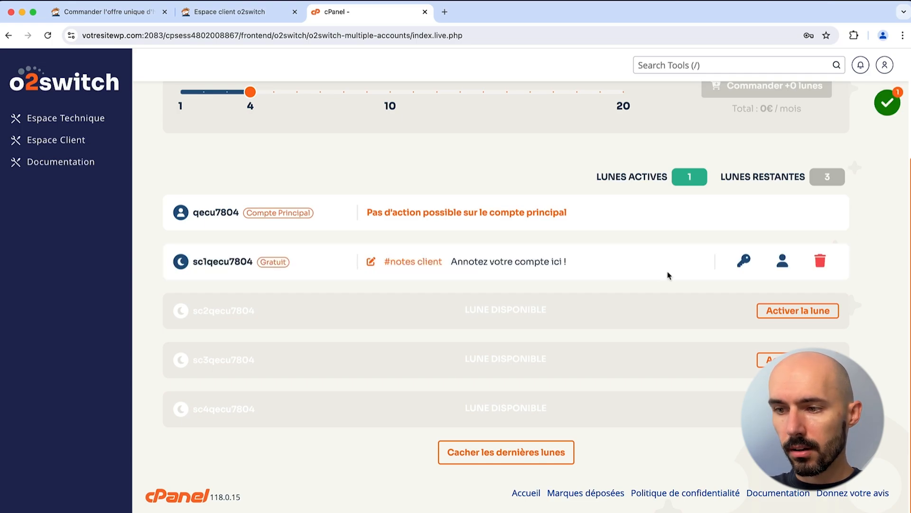
{"action": "left_click", "coordinate": [782, 263]}
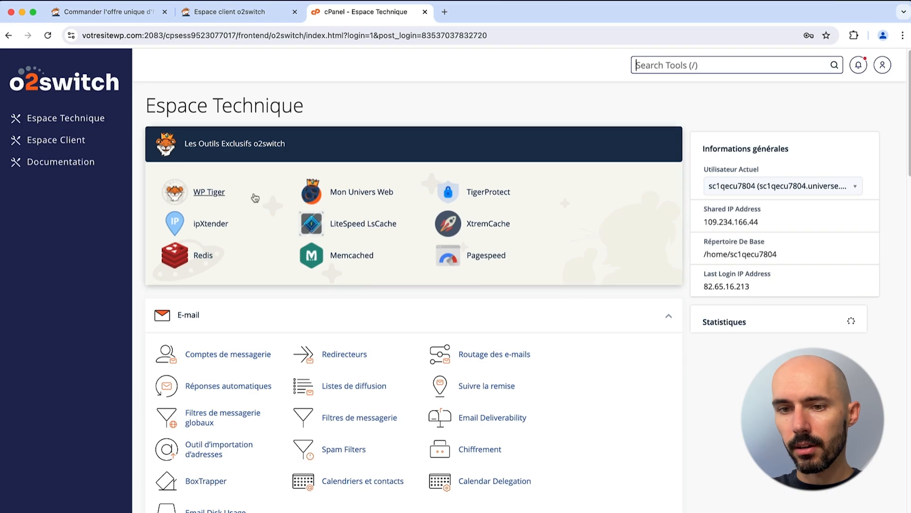
Step: Check the moon account's Softaculous WordPress page, then return to its cPanel dashboard
{"action": "scroll", "coordinate": [238, 194], "scroll_direction": "down", "scroll_amount": 9}
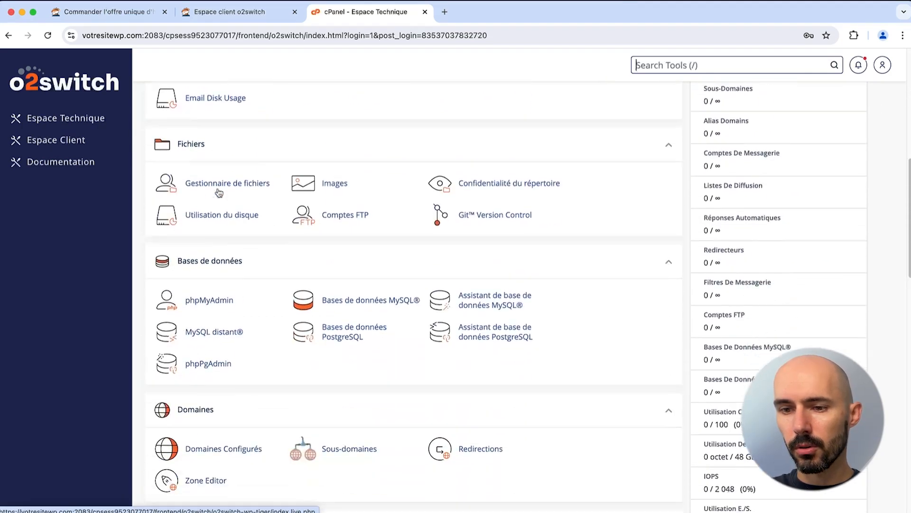
{"action": "scroll", "coordinate": [219, 193], "scroll_direction": "down", "scroll_amount": 15}
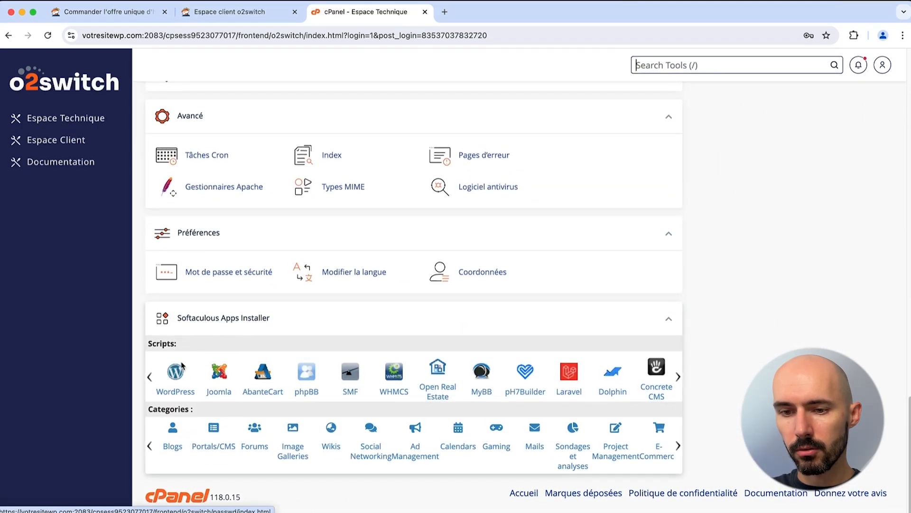
{"action": "left_click", "coordinate": [174, 380]}
{"action": "scroll", "coordinate": [257, 294], "scroll_direction": "down", "scroll_amount": 5}
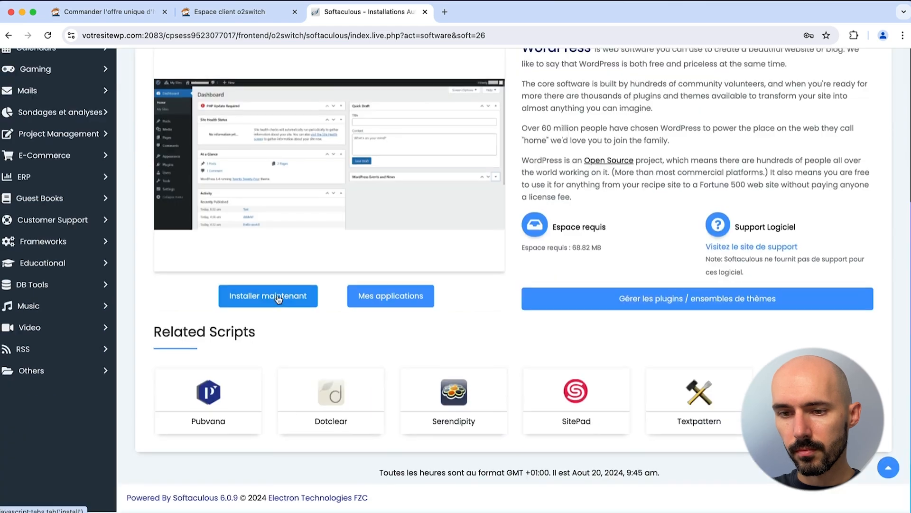
{"action": "scroll", "coordinate": [386, 332], "scroll_direction": "up", "scroll_amount": 5}
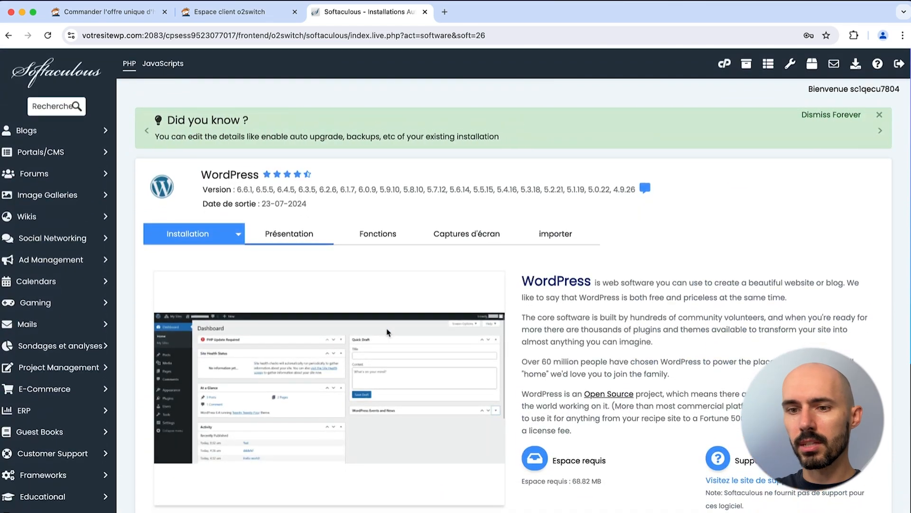
{"action": "scroll", "coordinate": [387, 332], "scroll_direction": "up", "scroll_amount": 2}
{"action": "left_click", "coordinate": [724, 64]}
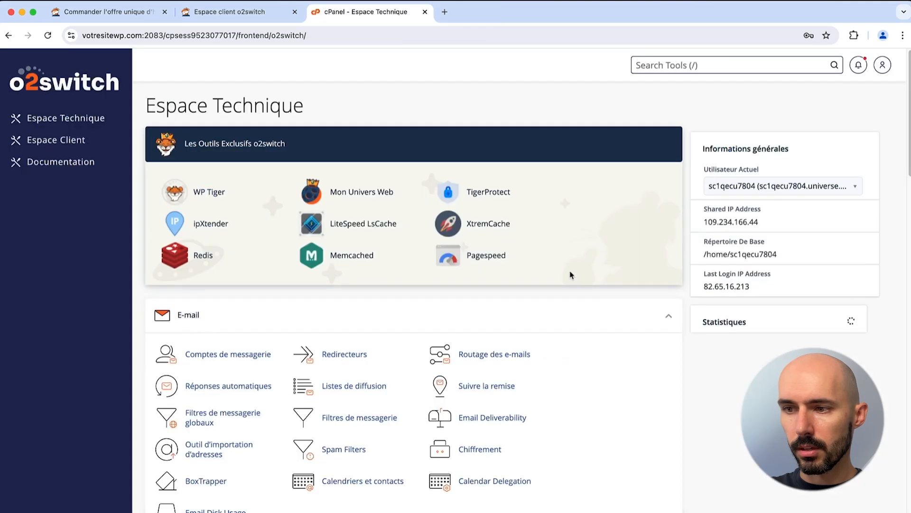
Step: Switch to the main account via Mon Univers Web and review its WordPress installations
{"action": "left_click", "coordinate": [352, 196]}
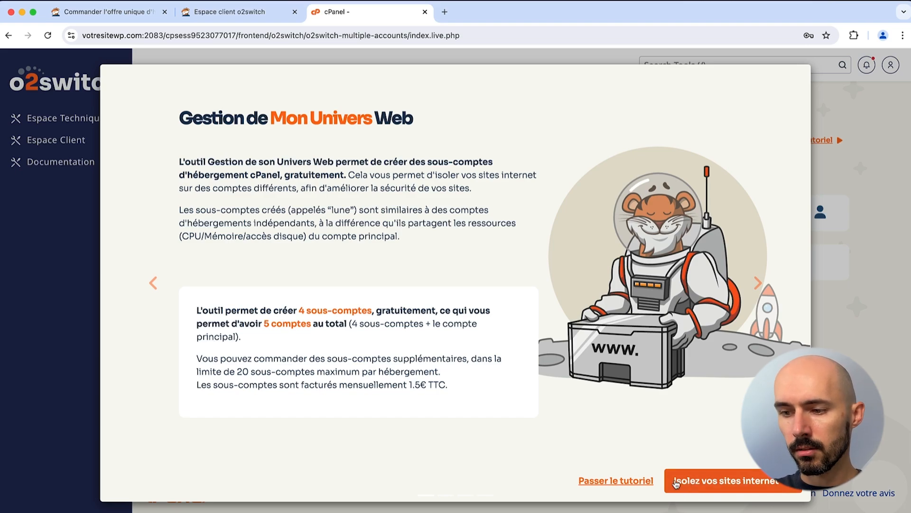
{"action": "left_click", "coordinate": [631, 484]}
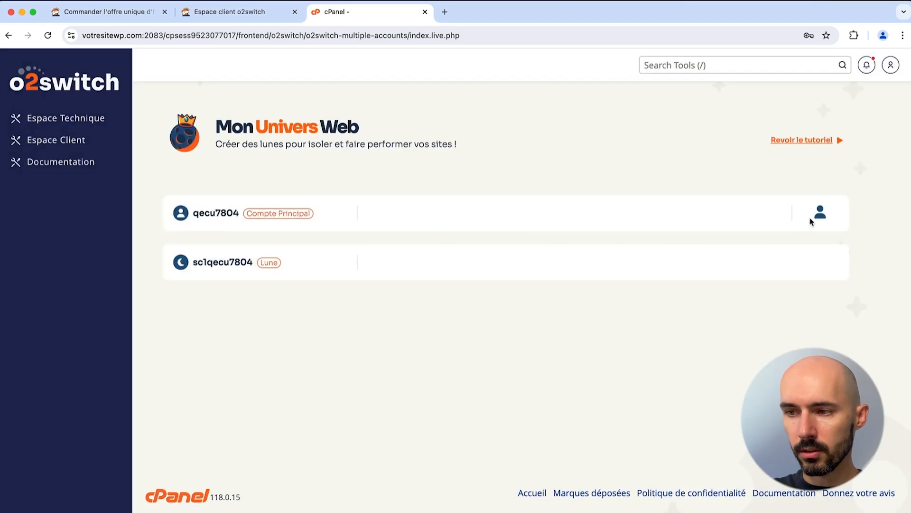
{"action": "left_click", "coordinate": [820, 213]}
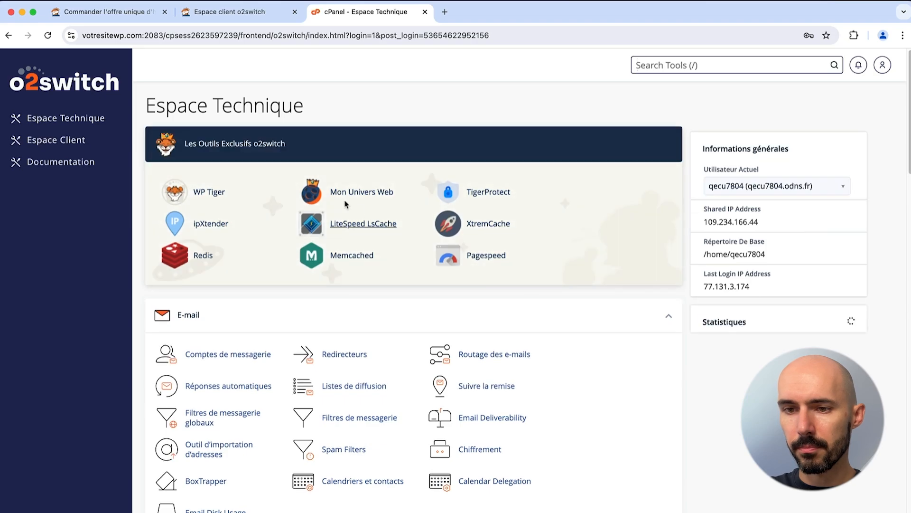
{"action": "scroll", "coordinate": [176, 375], "scroll_direction": "down", "scroll_amount": 20}
{"action": "left_click", "coordinate": [175, 375]}
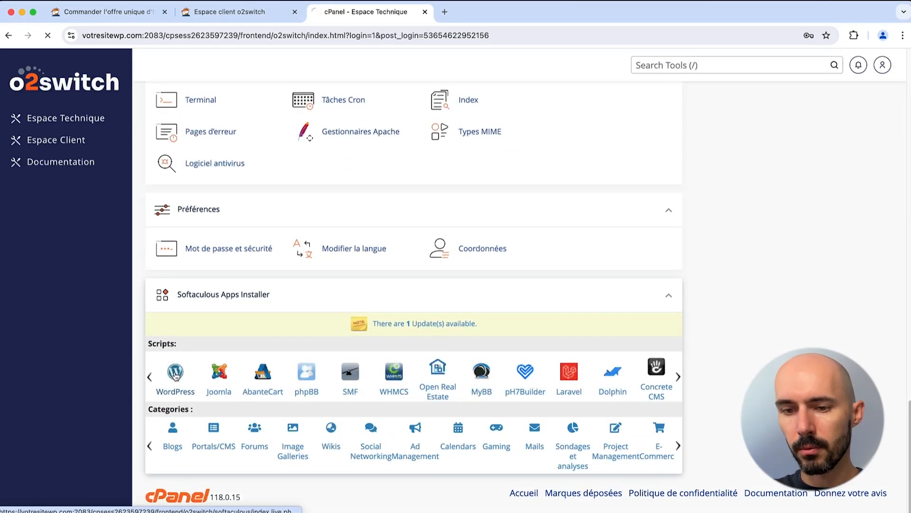
{"action": "scroll", "coordinate": [345, 287], "scroll_direction": "down", "scroll_amount": 10}
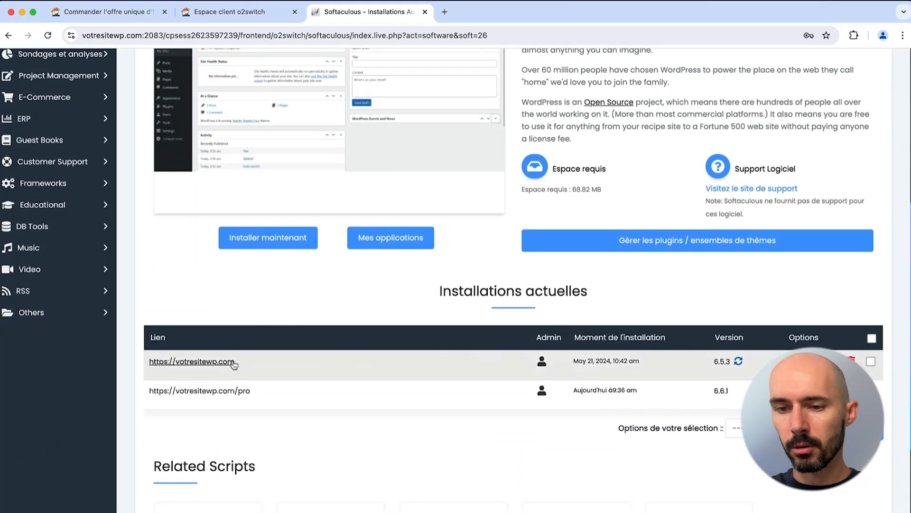
{"action": "scroll", "coordinate": [190, 361], "scroll_direction": "up", "scroll_amount": 6}
{"action": "left_click", "coordinate": [723, 65]}
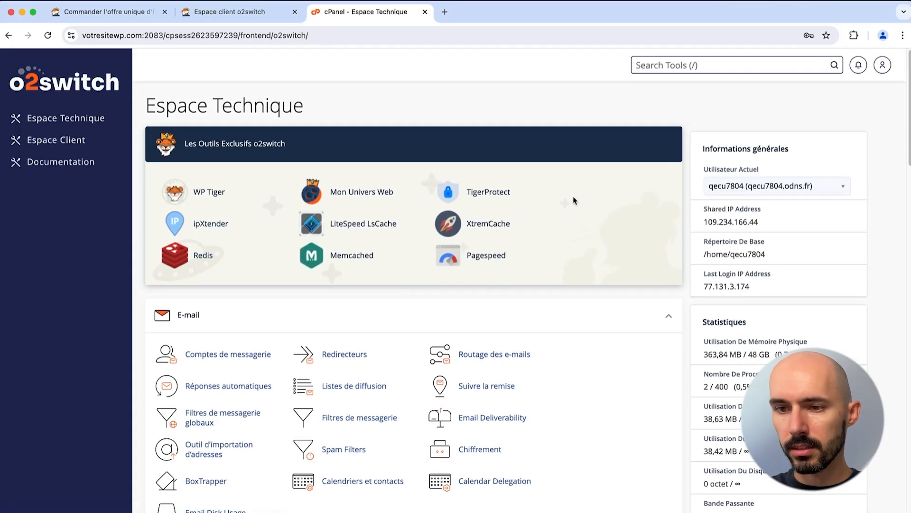
{"action": "left_click", "coordinate": [387, 194]}
Step: Drag the moon-count slider to preview paid-moon prices, order none, and return to Espace Technique
{"action": "scroll", "coordinate": [277, 260], "scroll_direction": "down", "scroll_amount": 3}
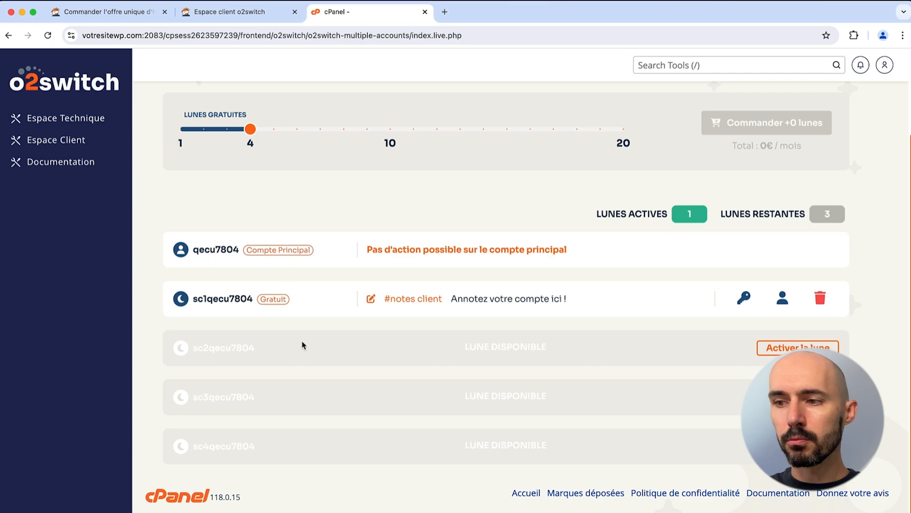
{"action": "scroll", "coordinate": [302, 345], "scroll_direction": "up", "scroll_amount": 3}
{"action": "left_click_drag", "start_coordinate": [250, 232], "coordinate": [639, 254]}
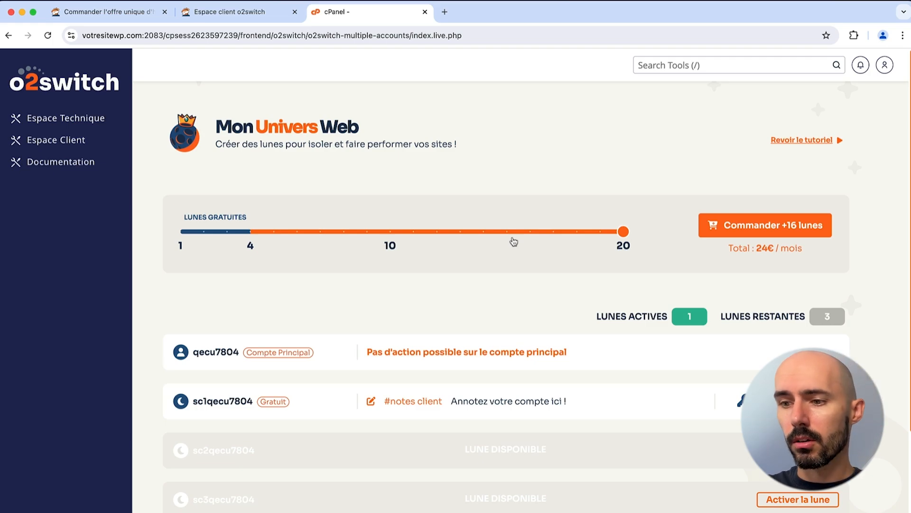
{"action": "left_click_drag", "start_coordinate": [623, 233], "coordinate": [261, 232]}
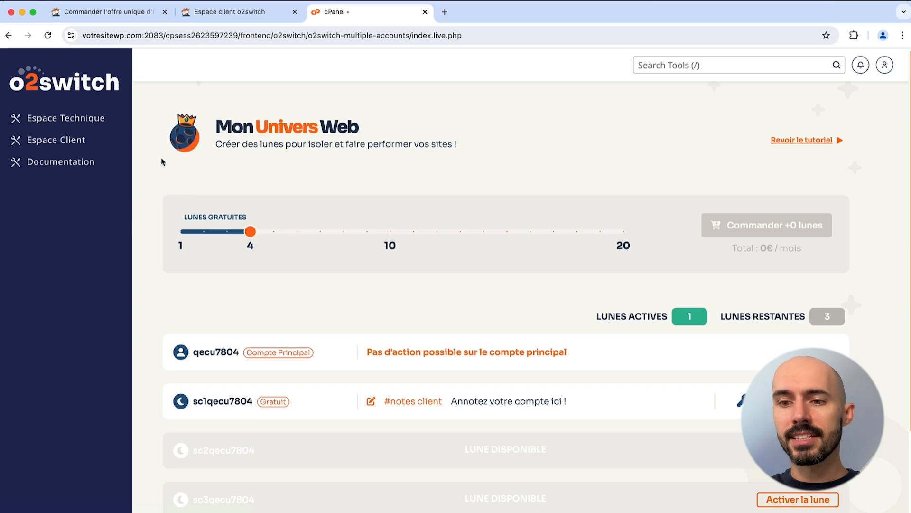
{"action": "left_click", "coordinate": [104, 91]}
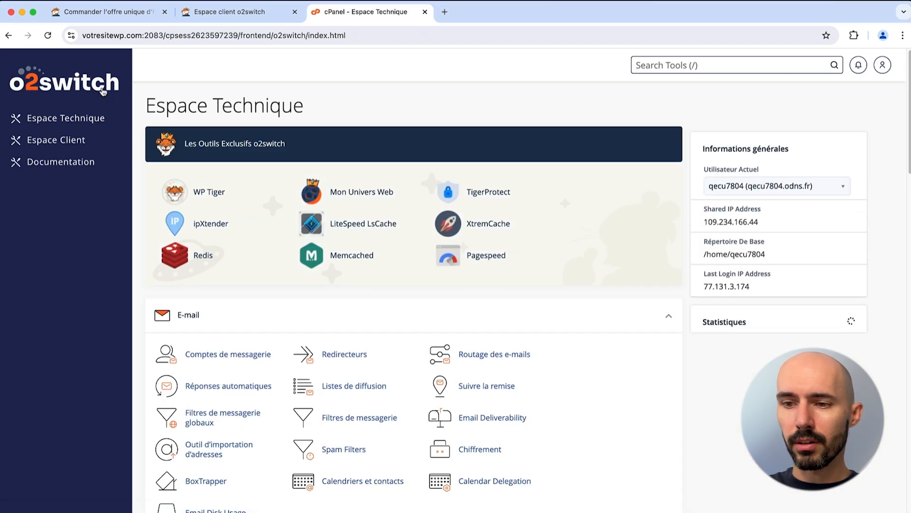
Step: Open TigerProtect and select votresitewp.com to manage its security rules
{"action": "left_click", "coordinate": [488, 198]}
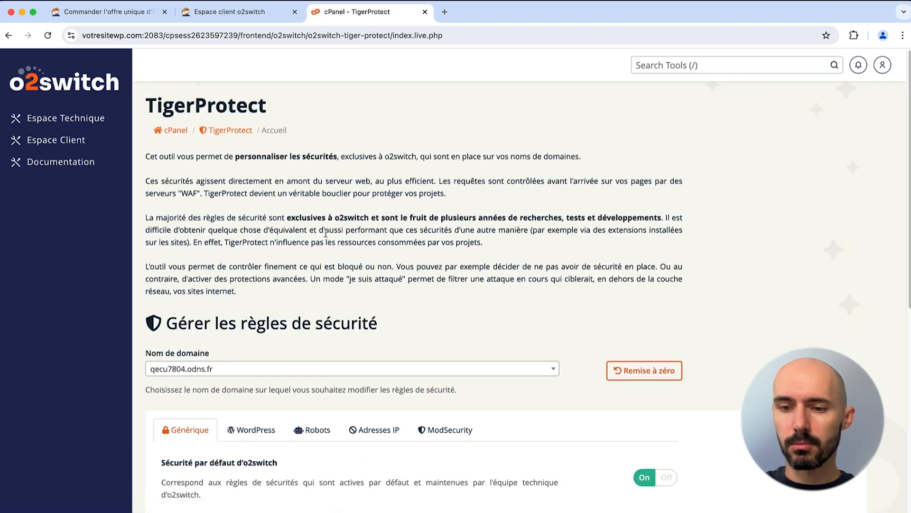
{"action": "scroll", "coordinate": [307, 228], "scroll_direction": "down", "scroll_amount": 5}
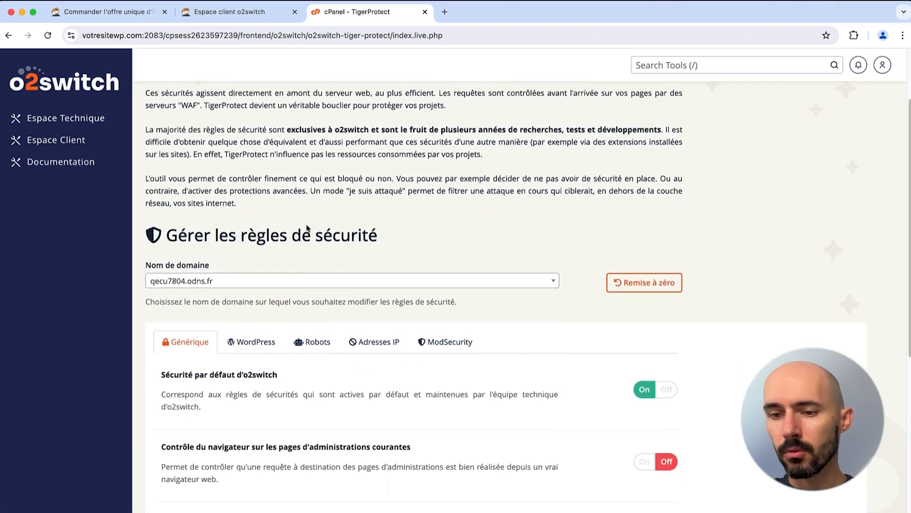
{"action": "left_click", "coordinate": [239, 257]}
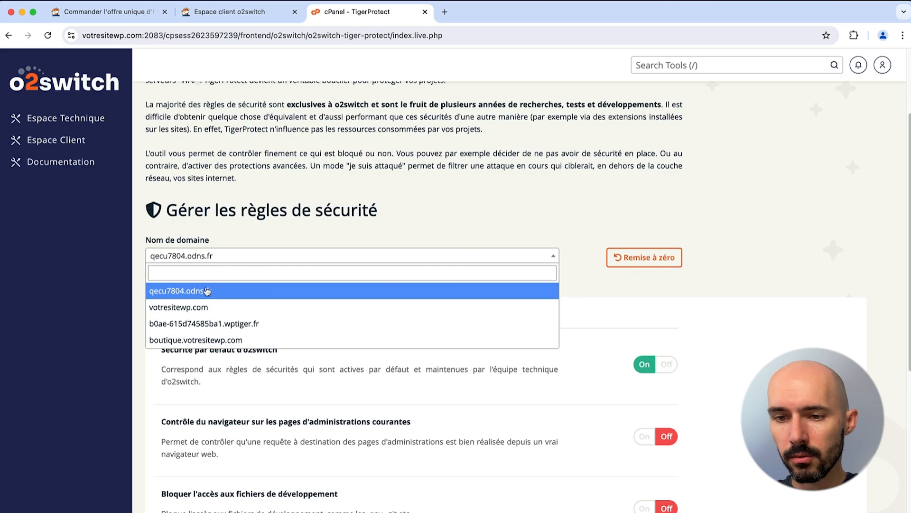
{"action": "left_click", "coordinate": [195, 309]}
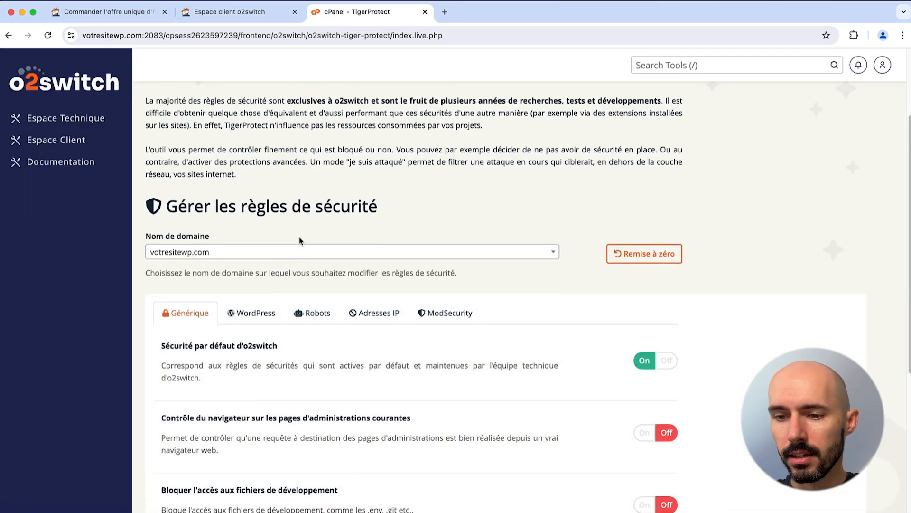
{"action": "scroll", "coordinate": [299, 240], "scroll_direction": "down", "scroll_amount": 6}
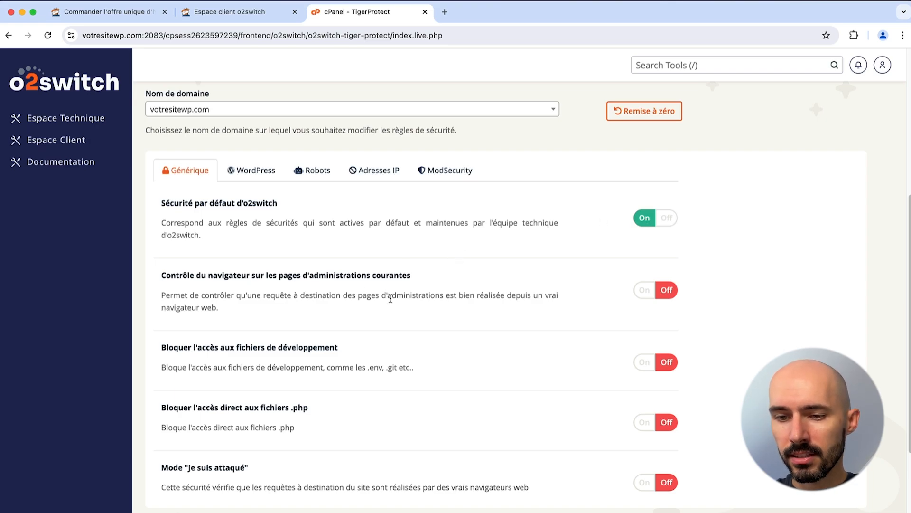
Step: Enable and save blocking of direct .php access (HTTP 403) and of development files
{"action": "left_click", "coordinate": [641, 423]}
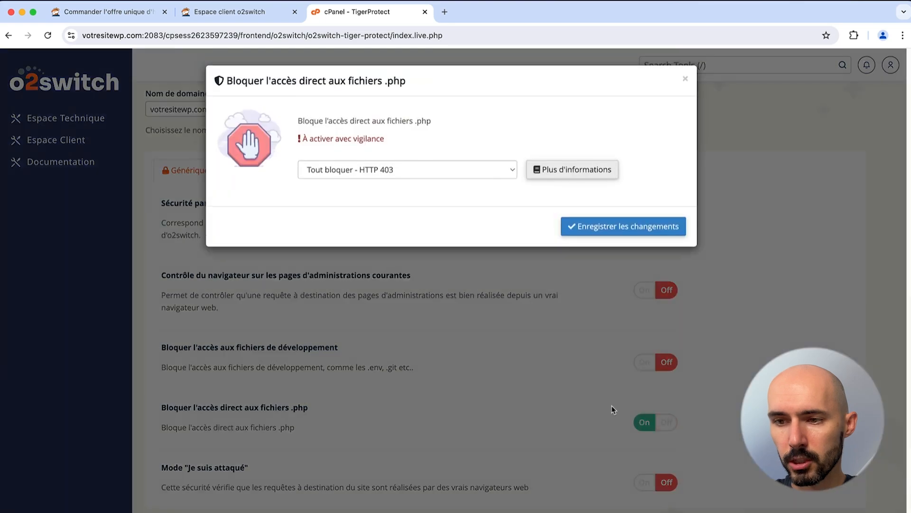
{"action": "left_click", "coordinate": [450, 173]}
{"action": "left_click", "coordinate": [451, 170]}
{"action": "left_click", "coordinate": [578, 227]}
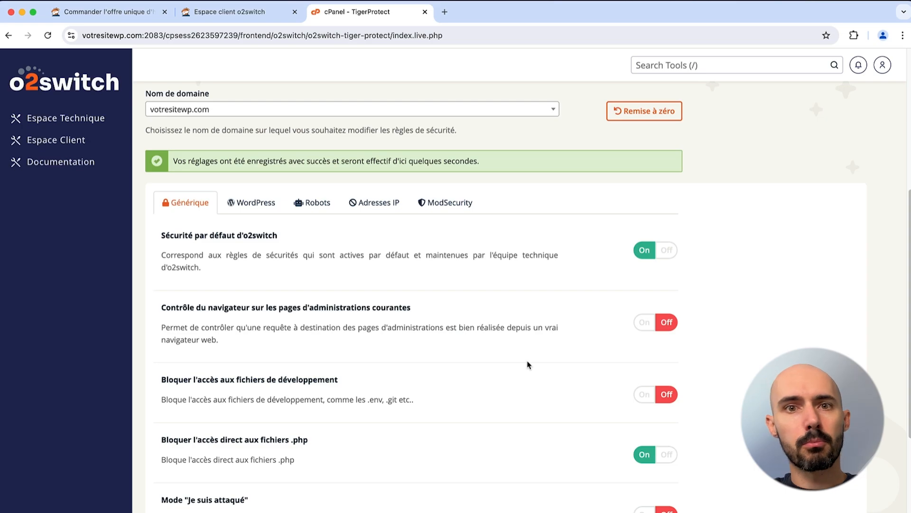
{"action": "scroll", "coordinate": [545, 428], "scroll_direction": "down", "scroll_amount": 3}
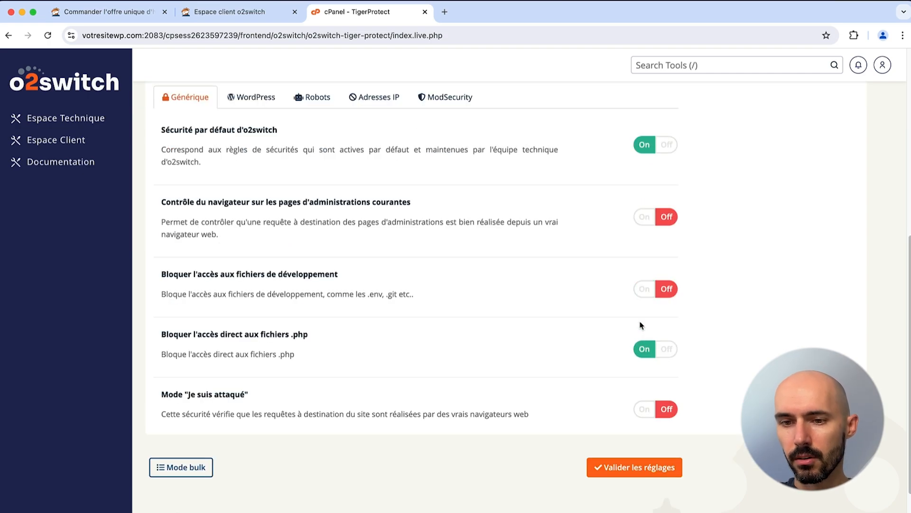
{"action": "left_click", "coordinate": [644, 289]}
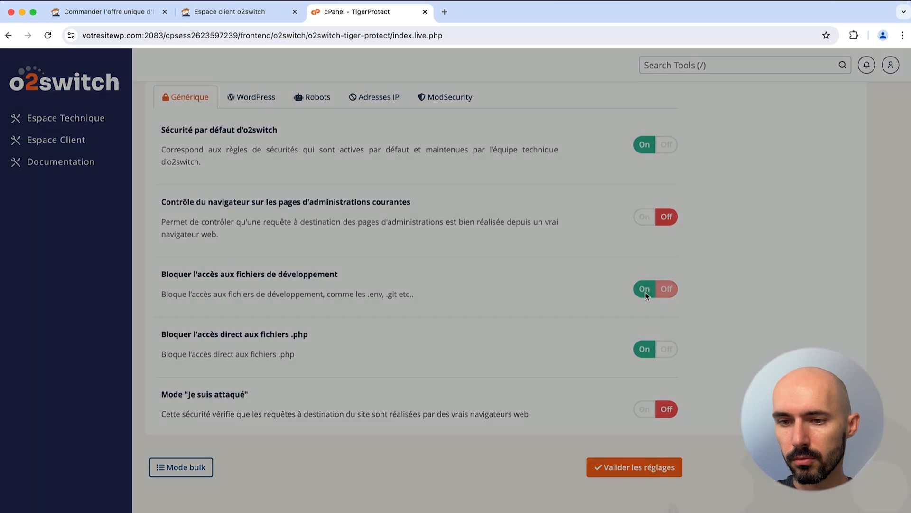
{"action": "left_click", "coordinate": [593, 229]}
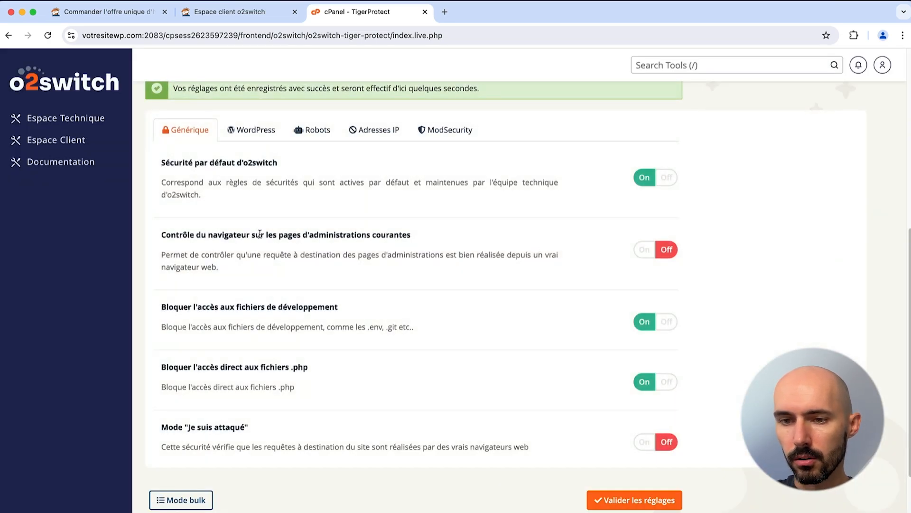
Step: Enable and save browser control for admin pages with the Challenge Complexe setting
{"action": "left_click_drag", "start_coordinate": [237, 234], "coordinate": [412, 234]}
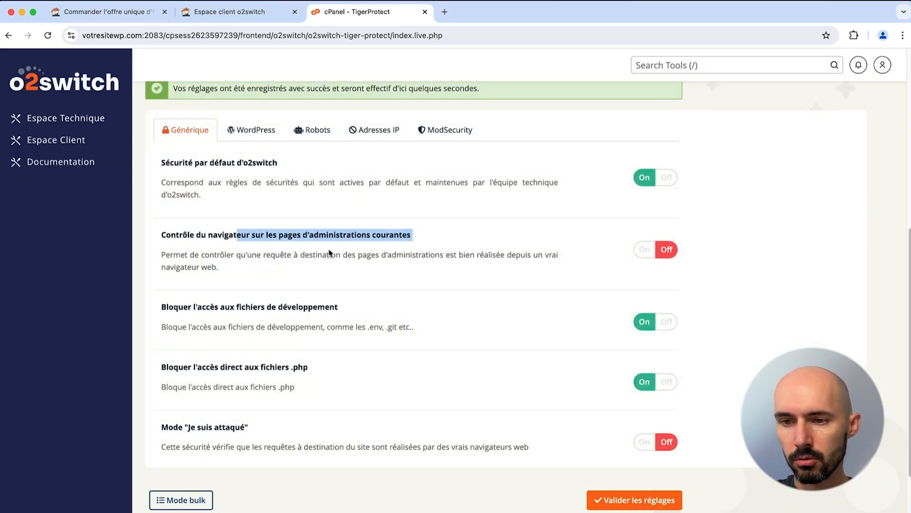
{"action": "left_click", "coordinate": [396, 260]}
{"action": "left_click_drag", "start_coordinate": [455, 256], "coordinate": [520, 271]}
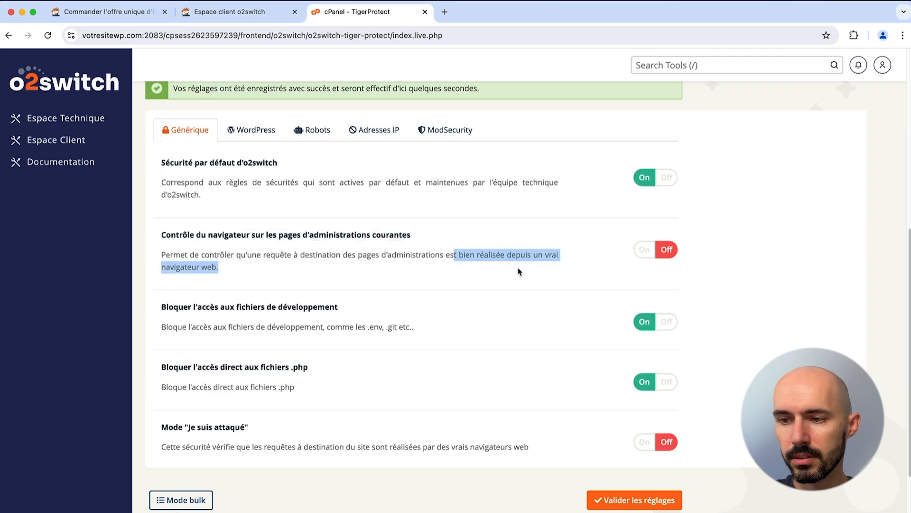
{"action": "left_click", "coordinate": [644, 250]}
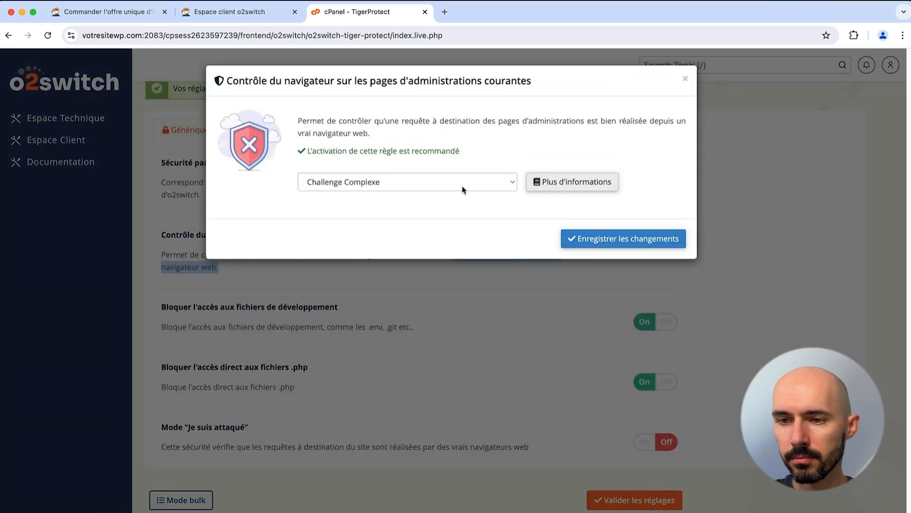
{"action": "left_click", "coordinate": [463, 187]}
{"action": "left_click", "coordinate": [464, 210]}
{"action": "left_click", "coordinate": [580, 242]}
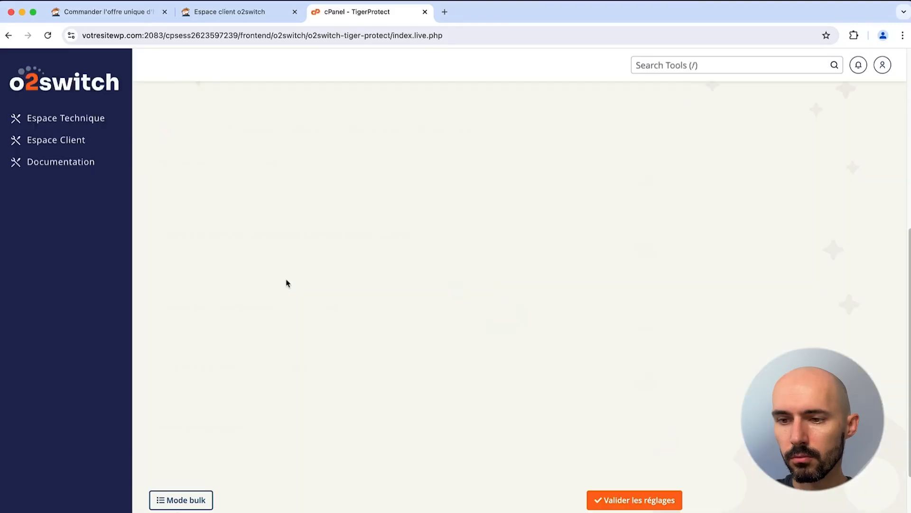
Step: Enable and save the WordPress rules: xmlrpc.php control, 5 req/m wp-login.php limit, sensitive-file blocking
{"action": "left_click", "coordinate": [261, 141]}
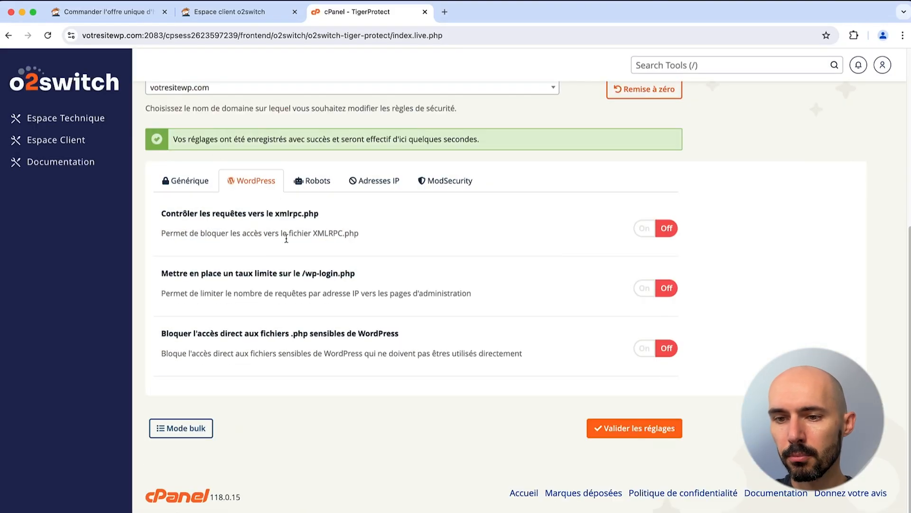
{"action": "left_click", "coordinate": [645, 228]}
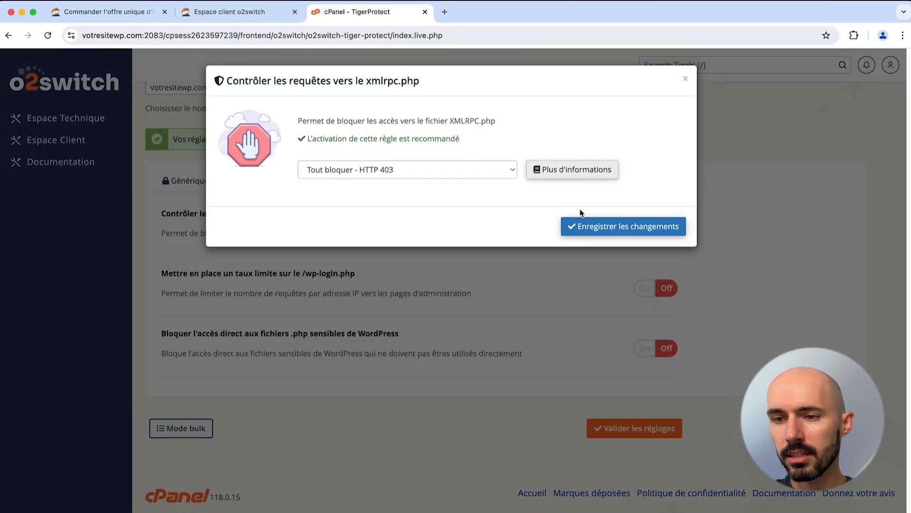
{"action": "left_click", "coordinate": [566, 226]}
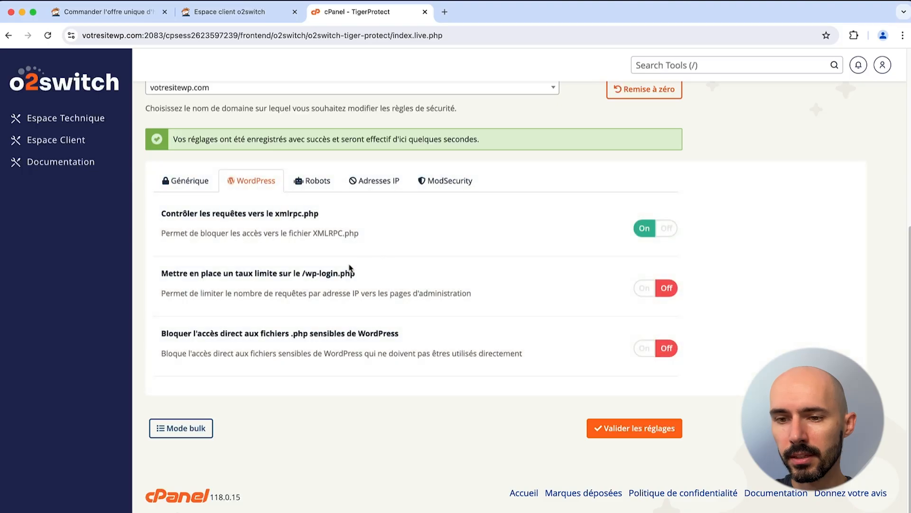
{"action": "left_click", "coordinate": [644, 287]}
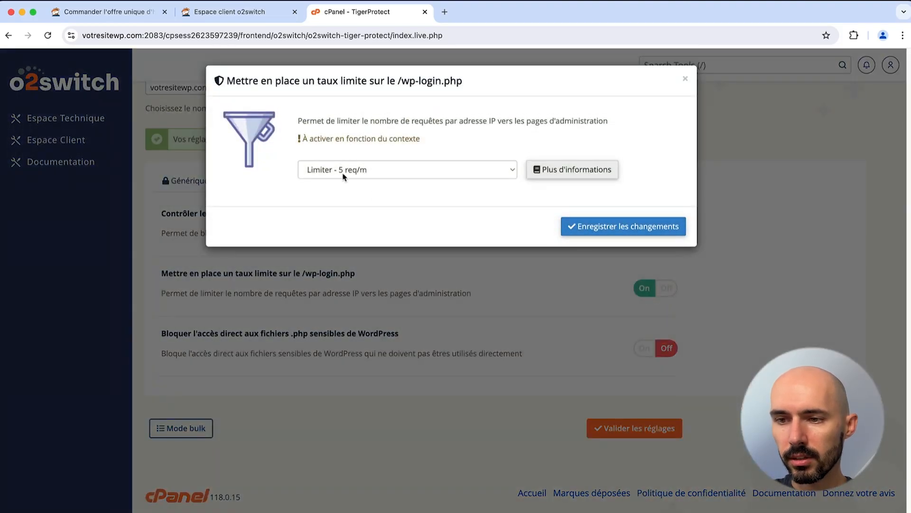
{"action": "left_click", "coordinate": [591, 226]}
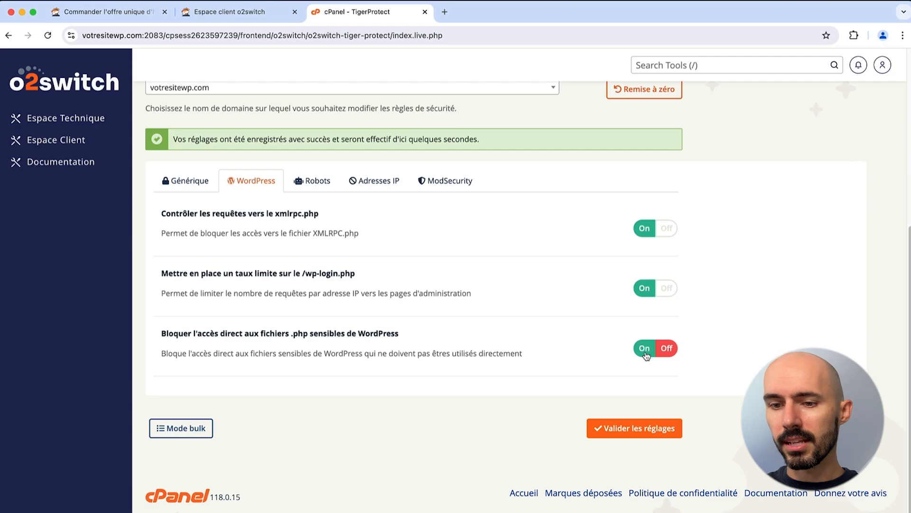
{"action": "left_click_drag", "start_coordinate": [259, 333], "coordinate": [369, 342]}
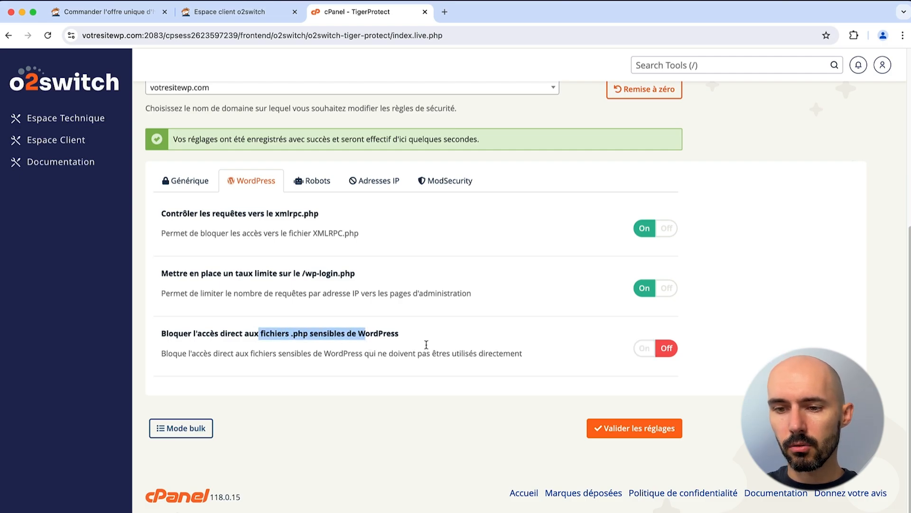
{"action": "left_click", "coordinate": [644, 348]}
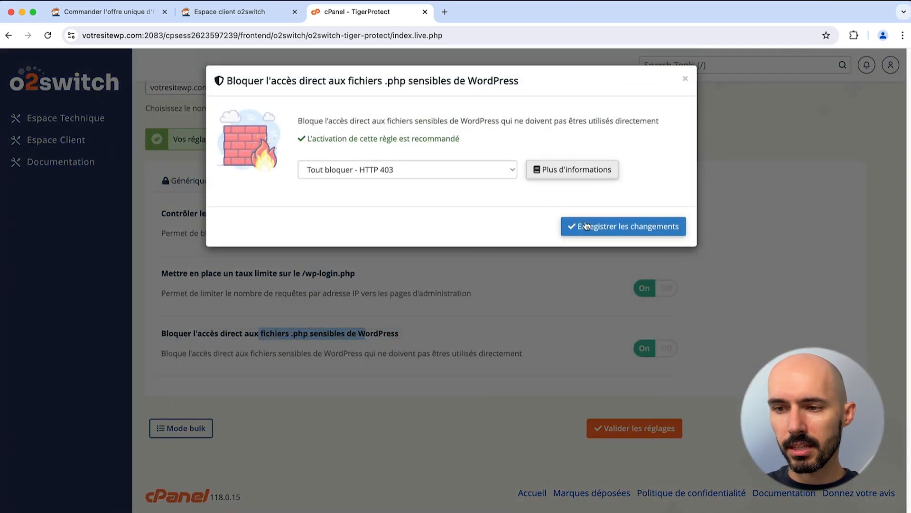
{"action": "left_click", "coordinate": [586, 230]}
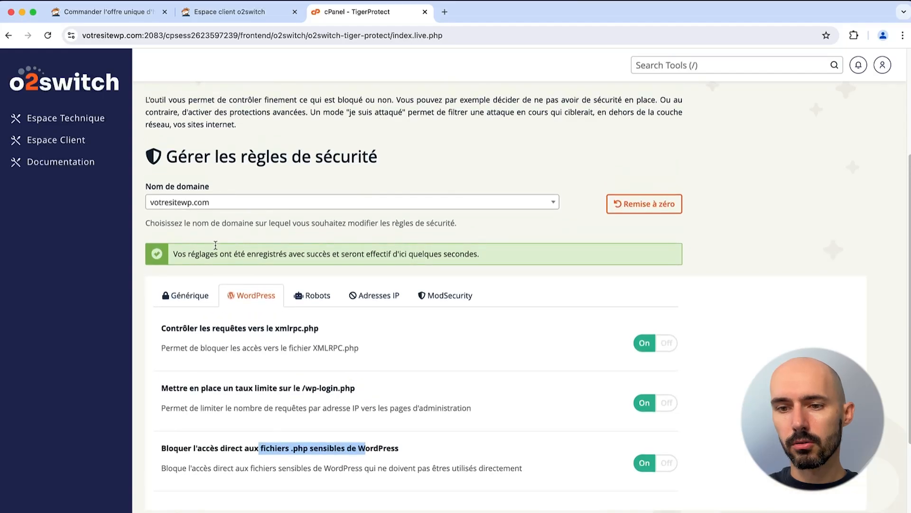
Step: Look over the Robots, IP address and ModSecurity rules, then return to the generic rules
{"action": "left_click", "coordinate": [315, 307]}
{"action": "left_click", "coordinate": [374, 304]}
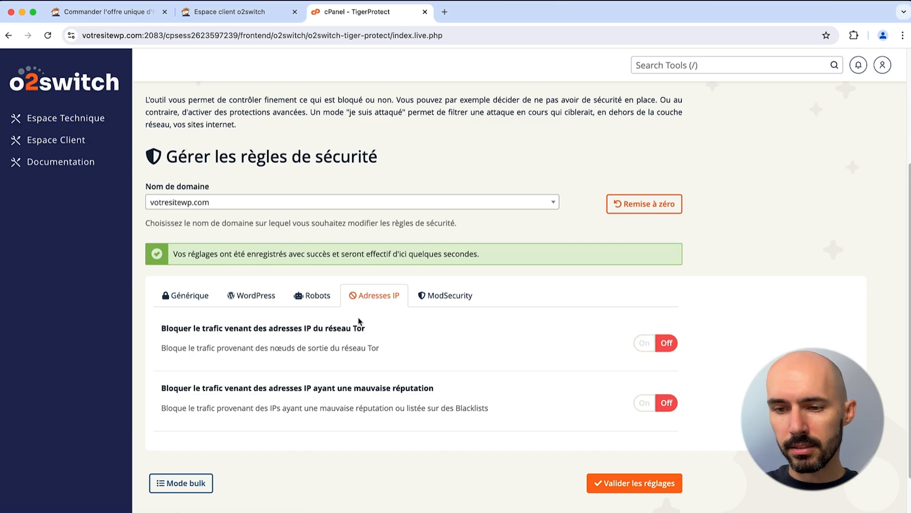
{"action": "left_click", "coordinate": [431, 298]}
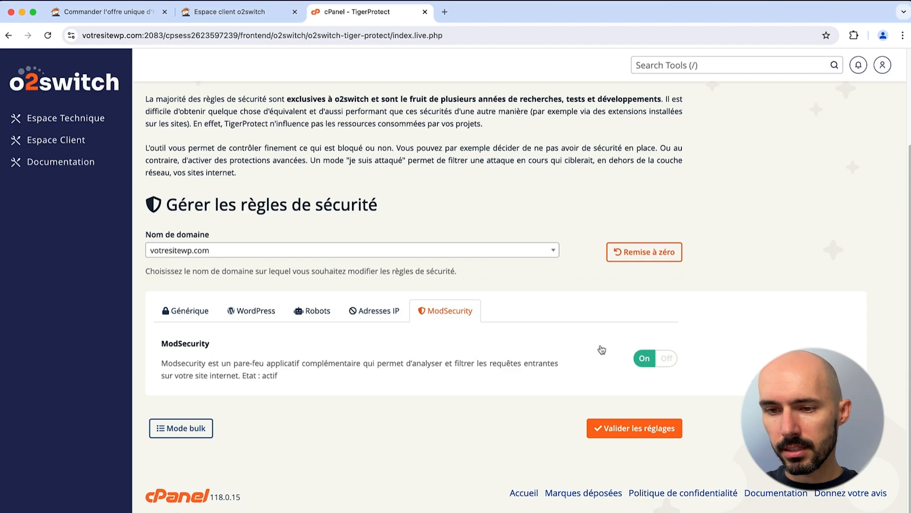
{"action": "left_click", "coordinate": [189, 311]}
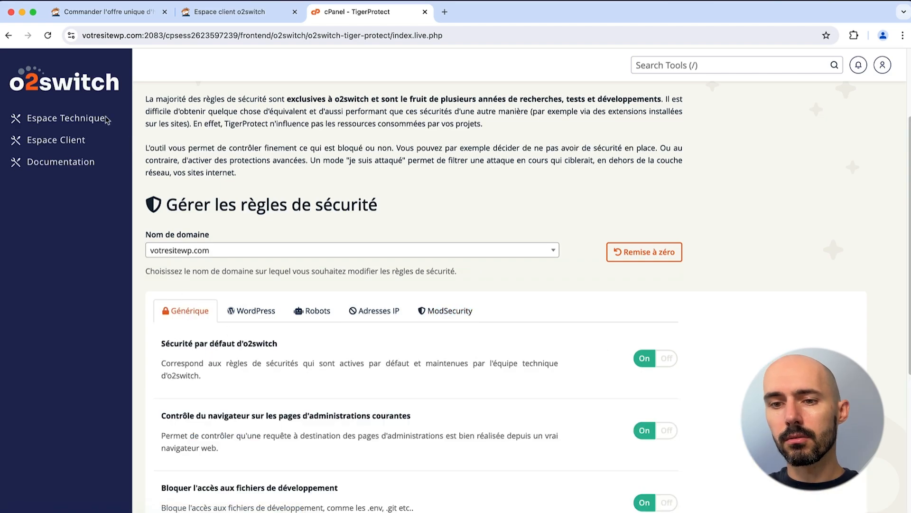
Step: Open IPXtender from Espace Technique and look over the domains' current IPs
{"action": "left_click", "coordinate": [87, 87]}
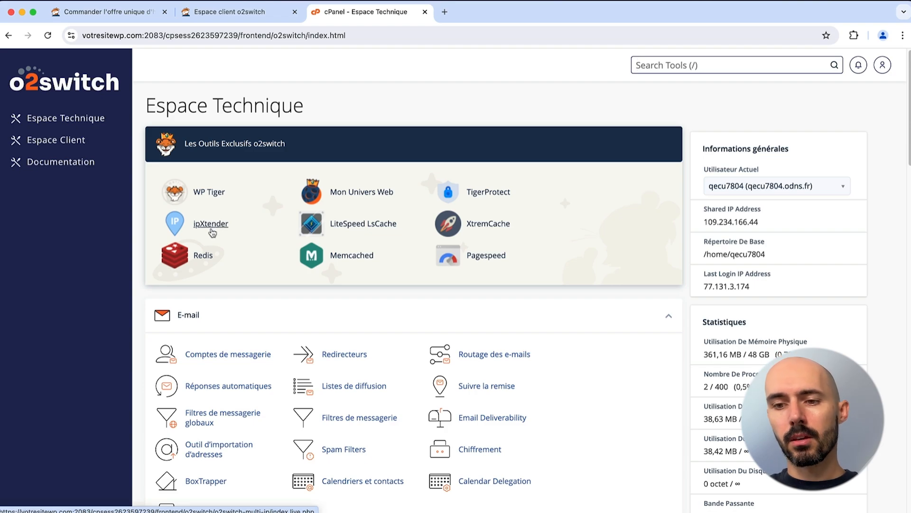
{"action": "left_click", "coordinate": [211, 226]}
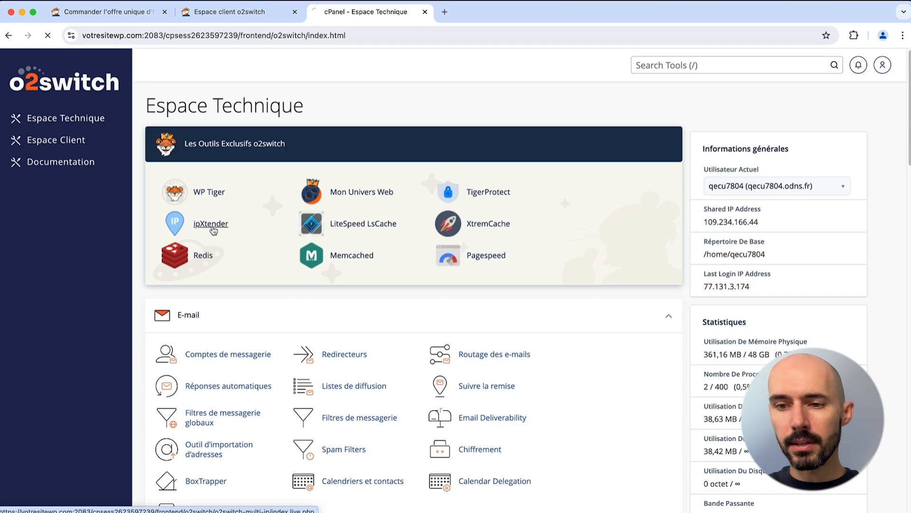
{"action": "scroll", "coordinate": [344, 277], "scroll_direction": "down", "scroll_amount": 5}
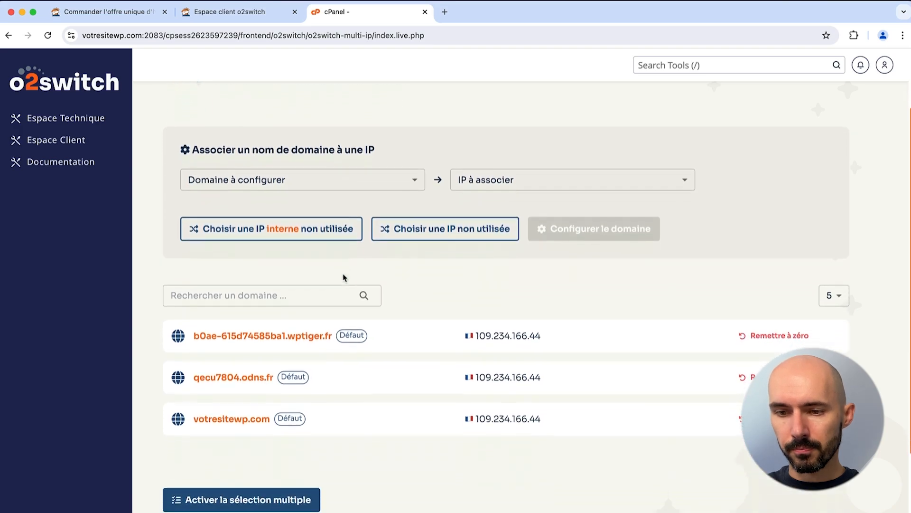
{"action": "left_click_drag", "start_coordinate": [485, 379], "coordinate": [535, 380]}
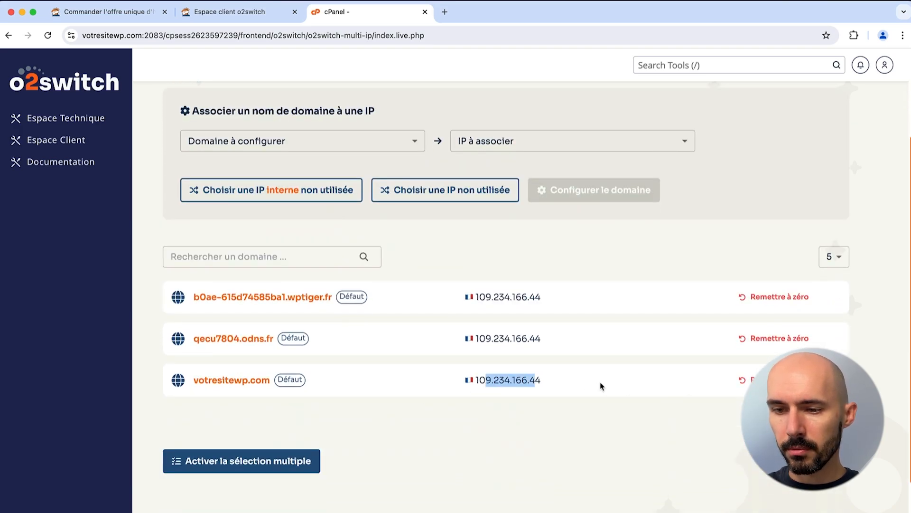
{"action": "scroll", "coordinate": [289, 284], "scroll_direction": "up", "scroll_amount": 3}
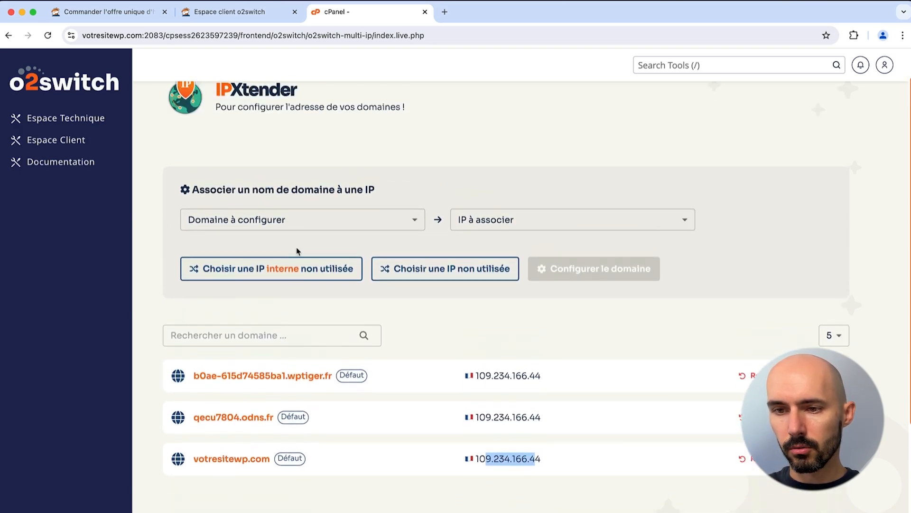
Step: Choose votresitewp.com as the domain to configure and browse the IPs without picking one
{"action": "left_click", "coordinate": [298, 221]}
{"action": "left_click", "coordinate": [258, 285]}
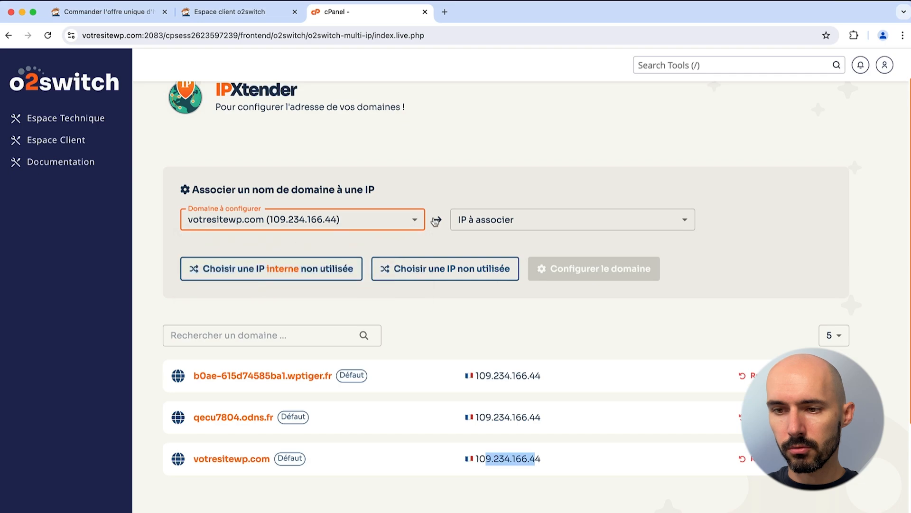
{"action": "left_click", "coordinate": [498, 220]}
{"action": "scroll", "coordinate": [501, 264], "scroll_direction": "down", "scroll_amount": 2}
{"action": "scroll", "coordinate": [501, 262], "scroll_direction": "down", "scroll_amount": 15}
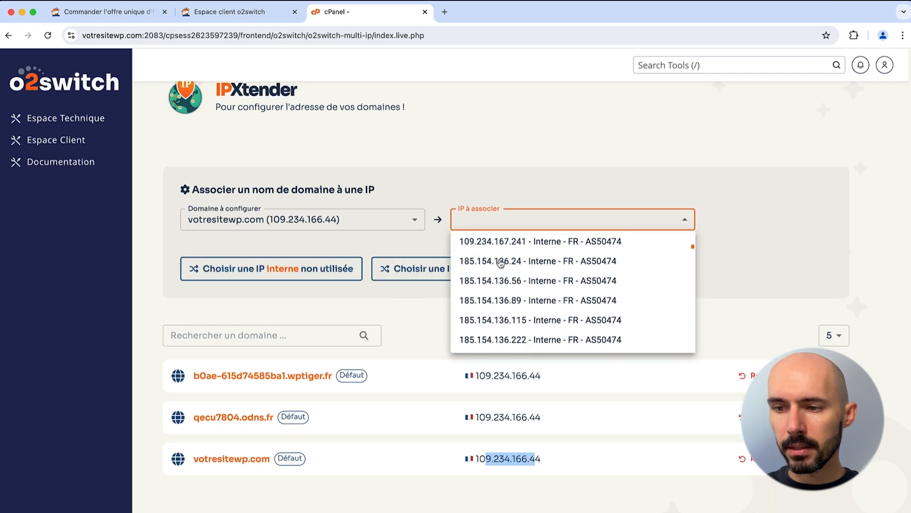
{"action": "scroll", "coordinate": [501, 263], "scroll_direction": "down", "scroll_amount": 15}
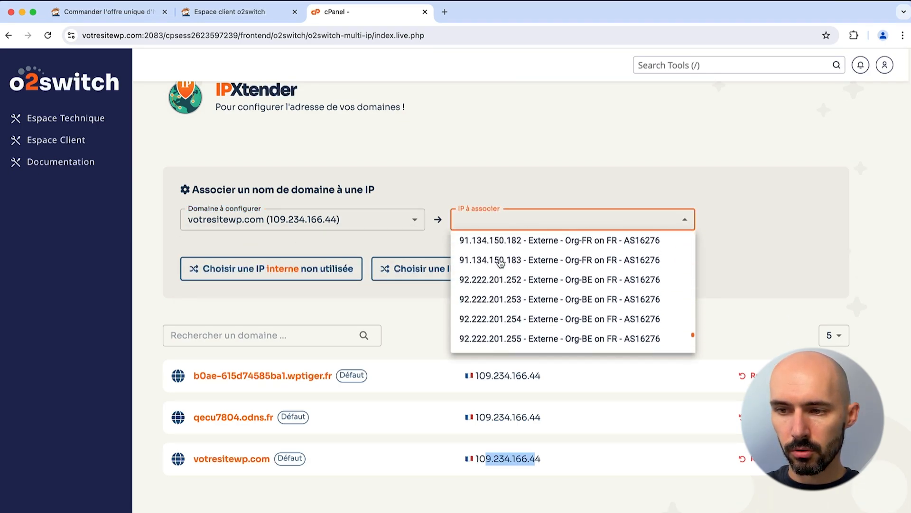
{"action": "left_click", "coordinate": [425, 239]}
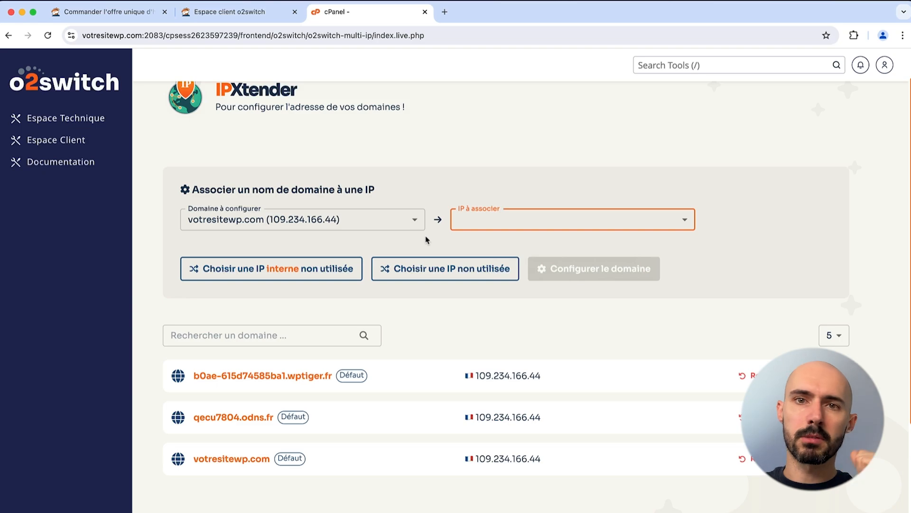
{"action": "left_click", "coordinate": [426, 240]}
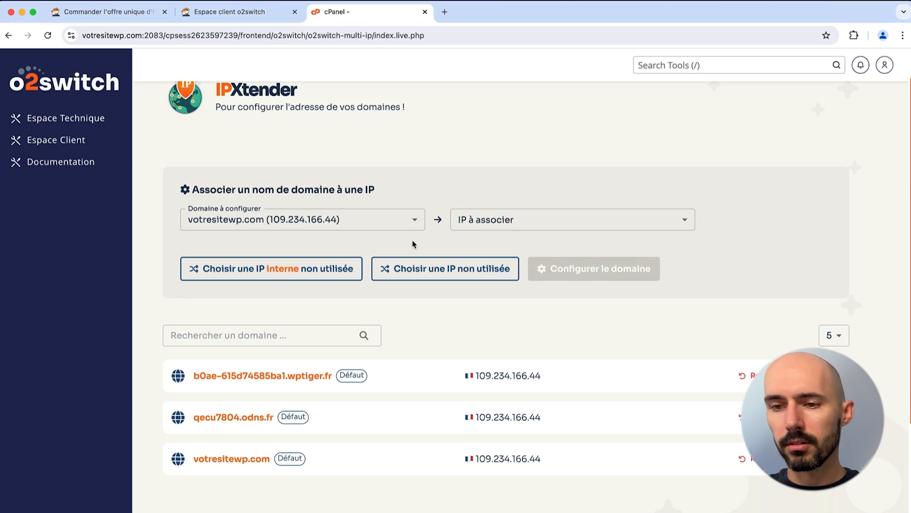
{"action": "scroll", "coordinate": [375, 251], "scroll_direction": "up", "scroll_amount": 2}
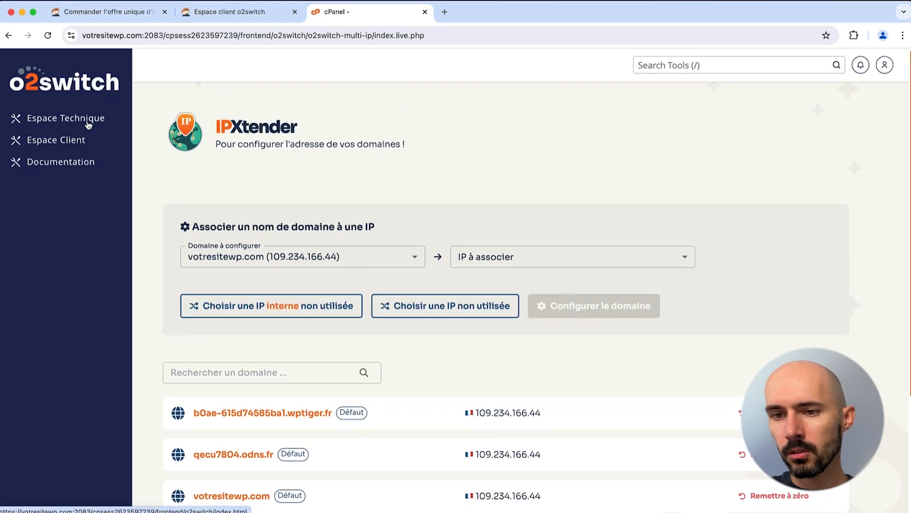
Step: Review LiteSpeed LSCache's activation options for the three domains, then return to Espace Technique
{"action": "left_click", "coordinate": [88, 123]}
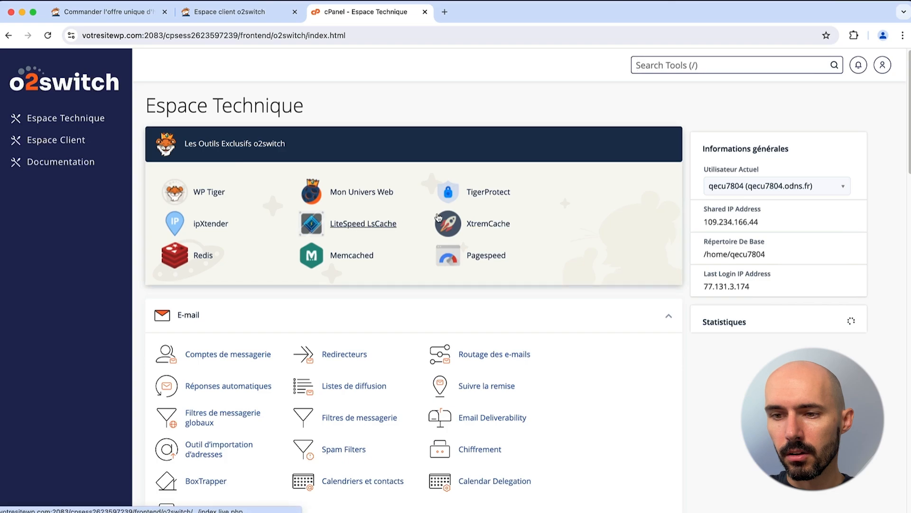
{"action": "left_click", "coordinate": [381, 232]}
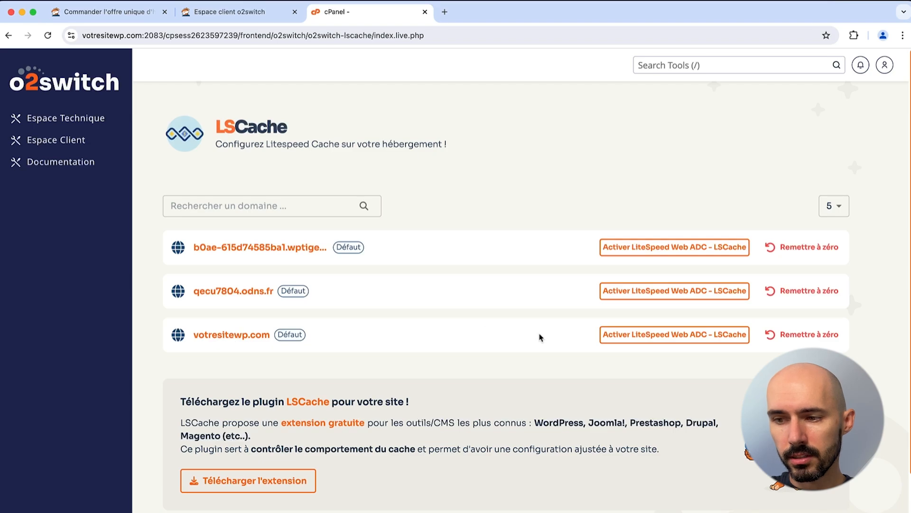
{"action": "scroll", "coordinate": [594, 336], "scroll_direction": "down", "scroll_amount": 2}
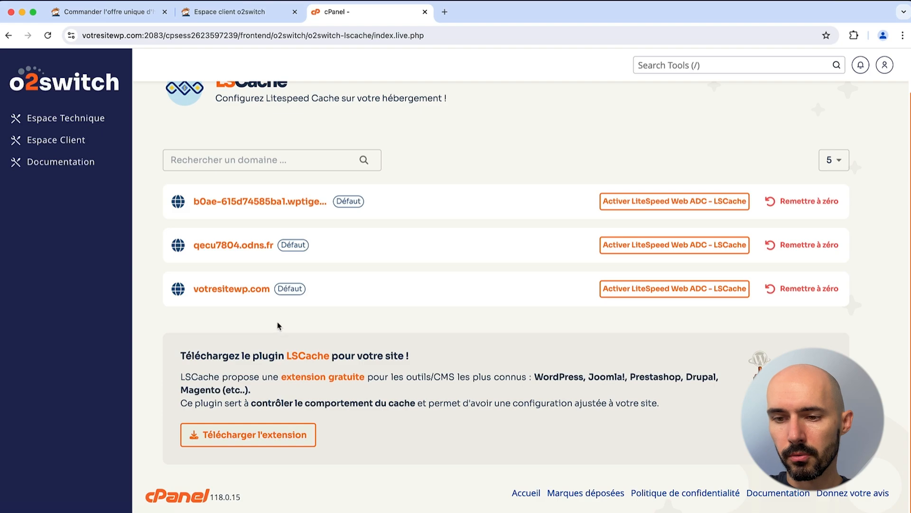
{"action": "scroll", "coordinate": [285, 337], "scroll_direction": "up", "scroll_amount": 2}
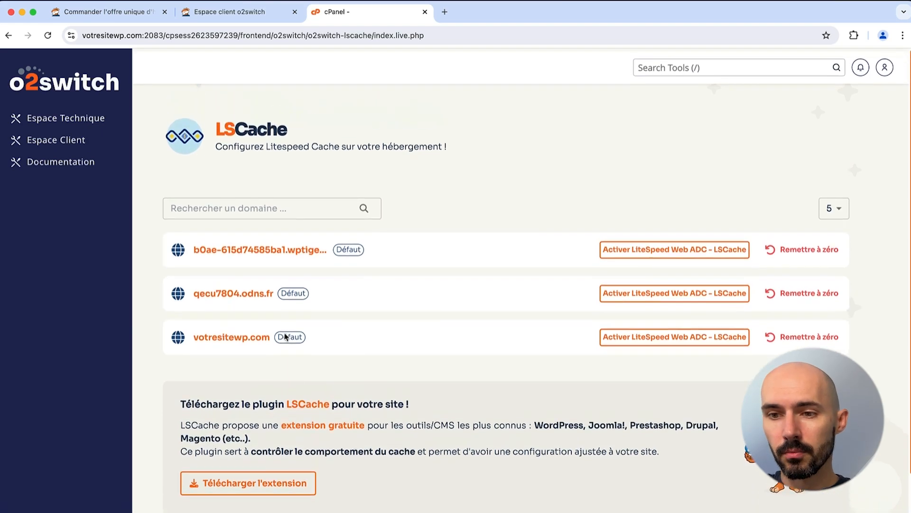
{"action": "left_click", "coordinate": [65, 118]}
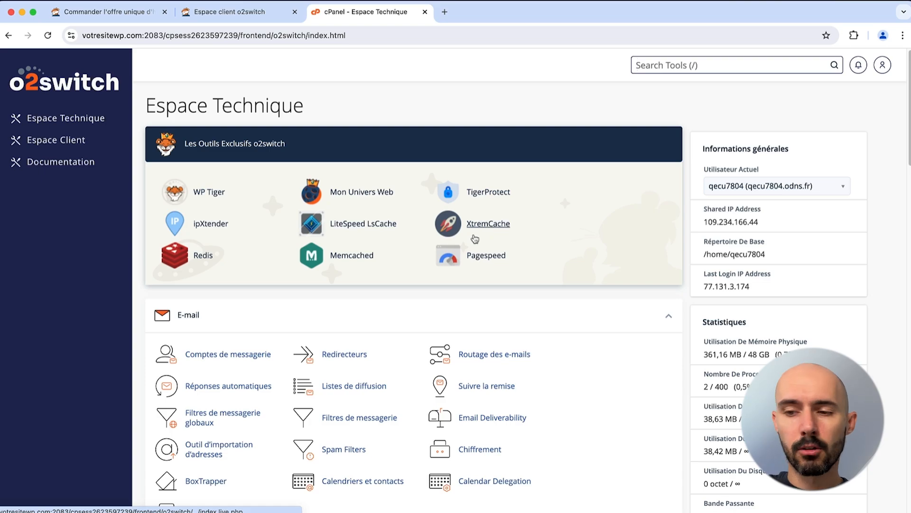
{"action": "left_click", "coordinate": [478, 234]}
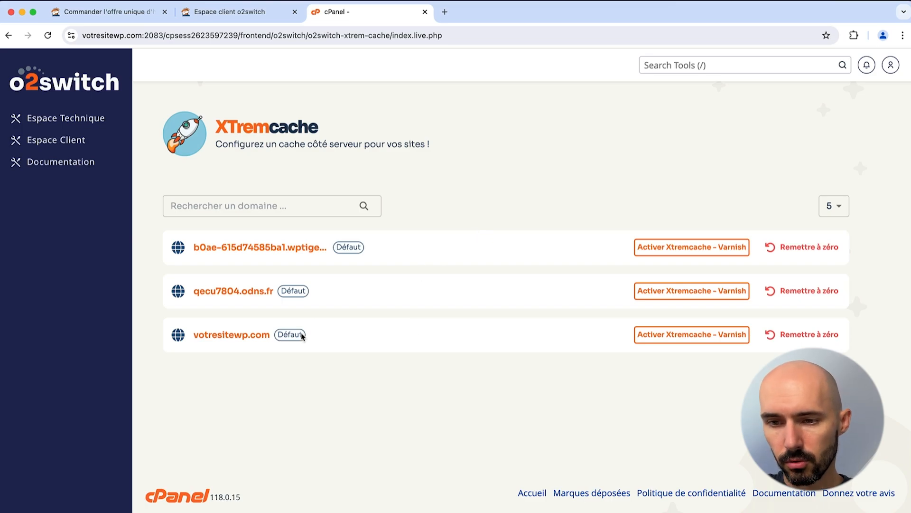
{"action": "left_click", "coordinate": [96, 122]}
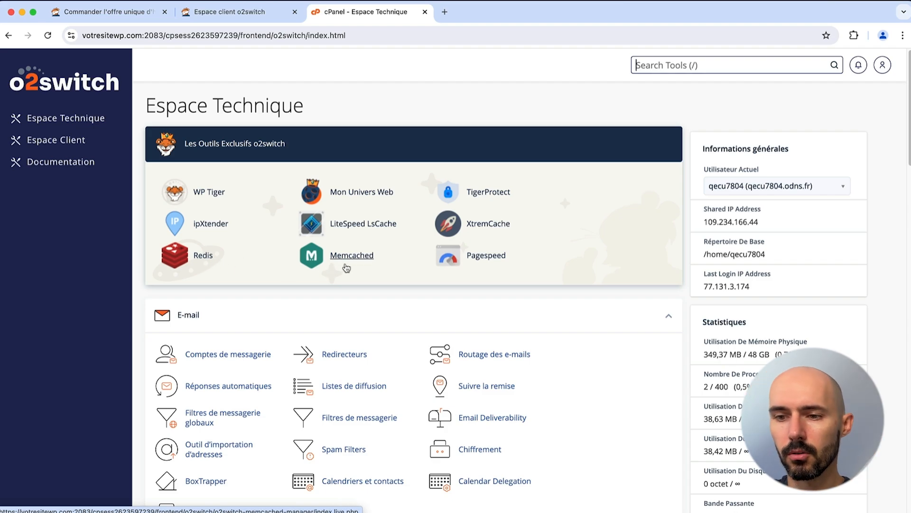
Step: Open PageSpeed's filter configuration for votresitewp.com and point out the Add Head filter description
{"action": "left_click", "coordinate": [493, 260]}
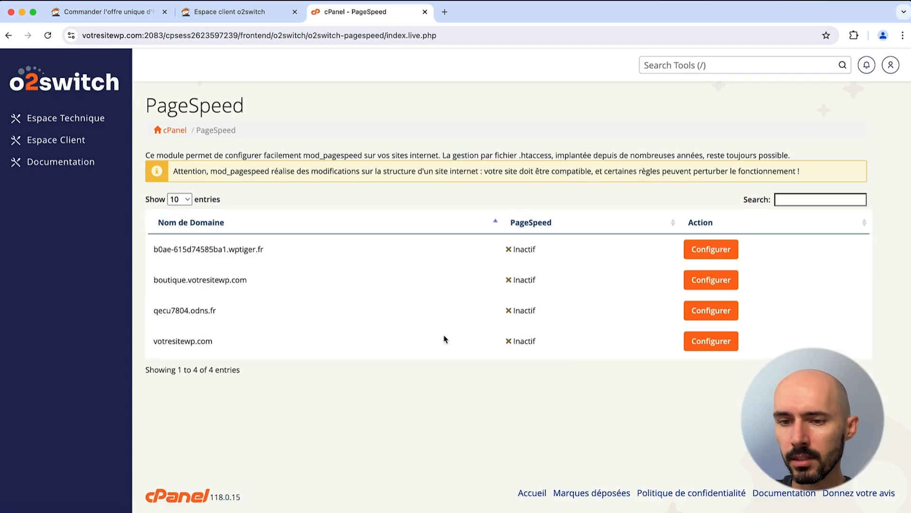
{"action": "left_click", "coordinate": [730, 336]}
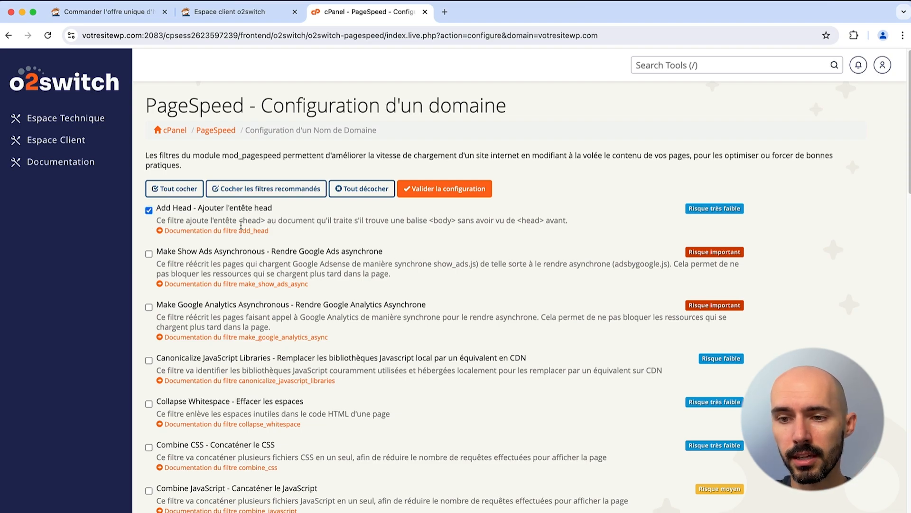
{"action": "mouse_move", "coordinate": [239, 221]}
{"action": "left_mouse_down"}
{"action": "mouse_move", "coordinate": [448, 222]}
{"action": "mouse_move", "coordinate": [269, 231]}
{"action": "mouse_move", "coordinate": [234, 223]}
{"action": "left_mouse_up"}
{"action": "left_click", "coordinate": [479, 220]}
{"action": "left_click", "coordinate": [257, 222]}
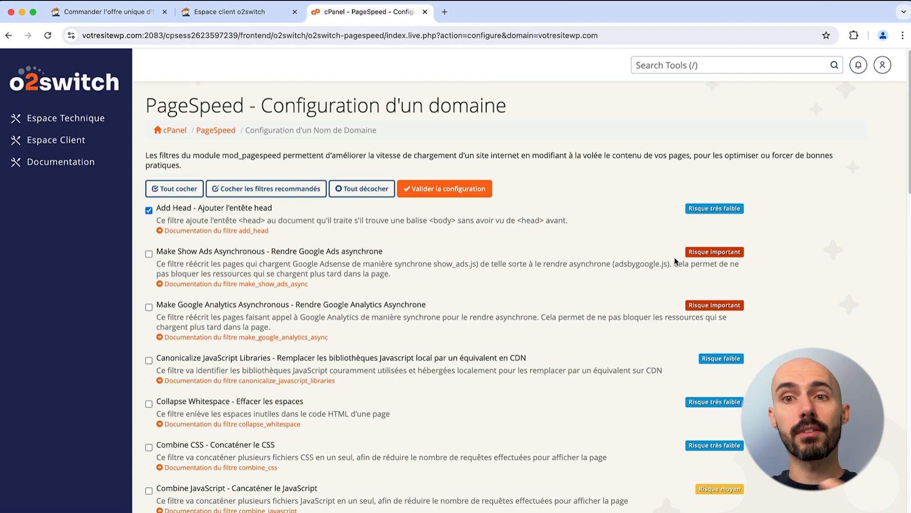
Step: Scroll through the mod_pagespeed filter list and its risk levels
{"action": "scroll", "coordinate": [676, 262], "scroll_direction": "down", "scroll_amount": 20}
{"action": "scroll", "coordinate": [671, 264], "scroll_direction": "up", "scroll_amount": 20}
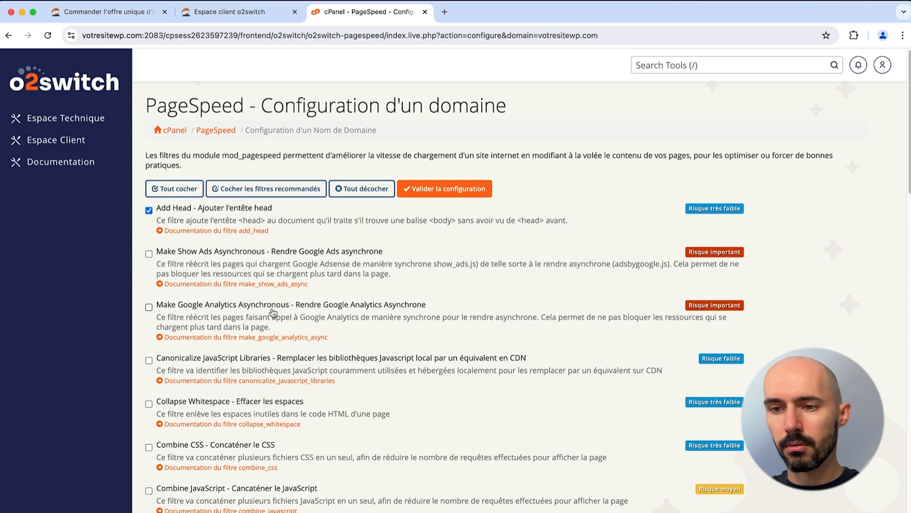
{"action": "scroll", "coordinate": [273, 312], "scroll_direction": "down", "scroll_amount": 3}
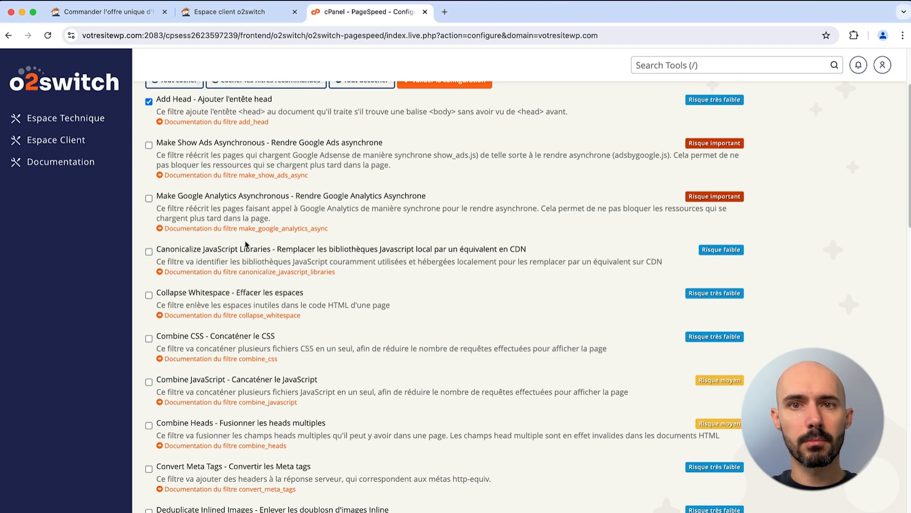
{"action": "scroll", "coordinate": [252, 285], "scroll_direction": "down", "scroll_amount": 3}
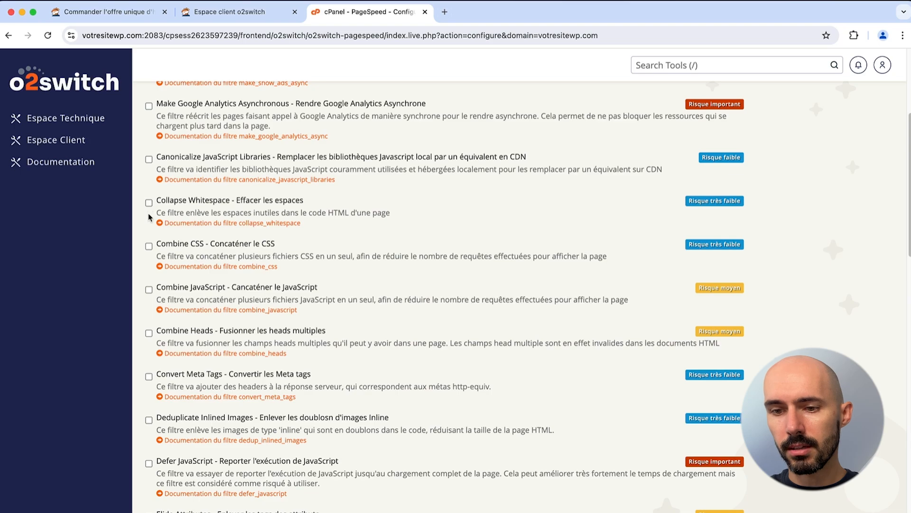
{"action": "scroll", "coordinate": [148, 217], "scroll_direction": "down", "scroll_amount": 9}
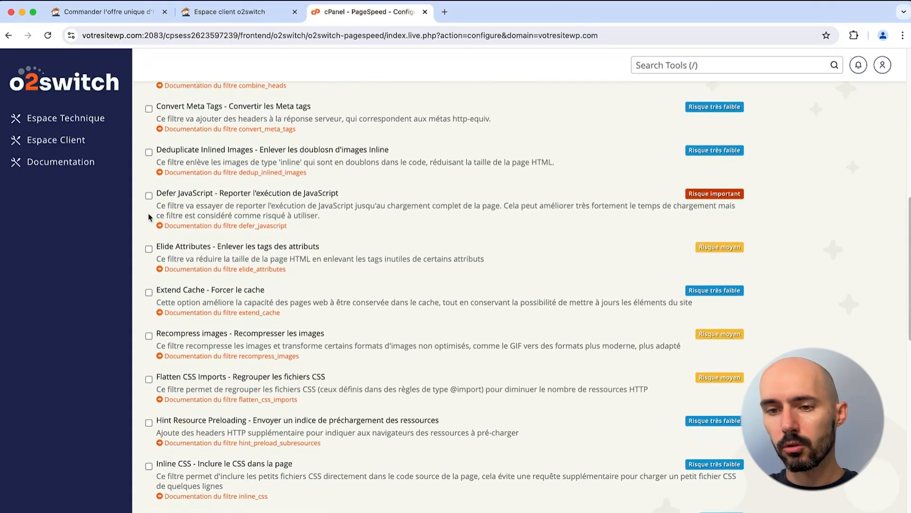
{"action": "scroll", "coordinate": [148, 217], "scroll_direction": "down", "scroll_amount": 8}
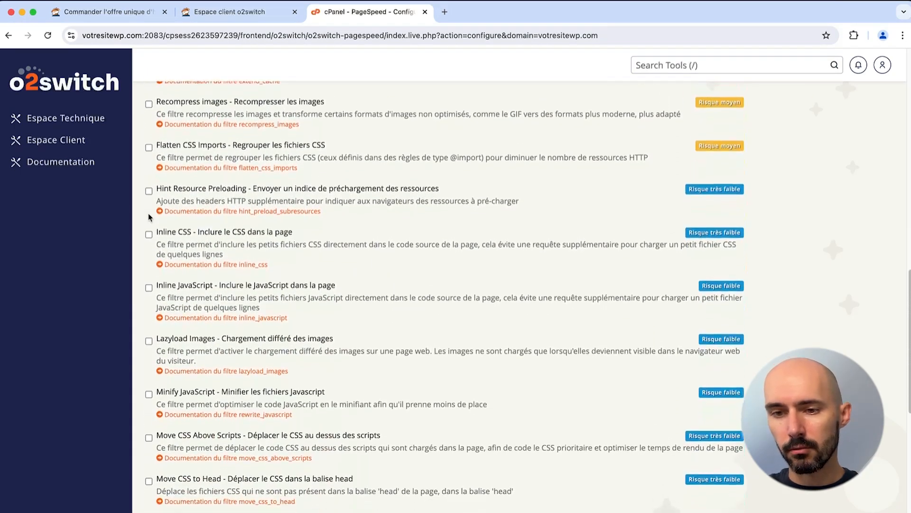
{"action": "scroll", "coordinate": [149, 217], "scroll_direction": "down", "scroll_amount": 2}
{"action": "scroll", "coordinate": [149, 216], "scroll_direction": "up", "scroll_amount": 15}
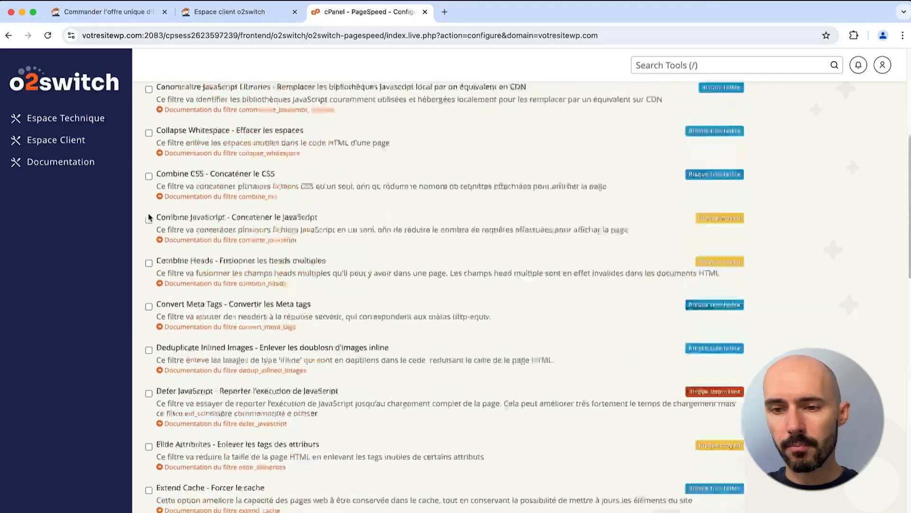
{"action": "scroll", "coordinate": [149, 217], "scroll_direction": "up", "scroll_amount": 6}
Step: Leave the PageSpeed page and return to the cPanel - Espace Technique browser tab
{"action": "left_click", "coordinate": [149, 213]}
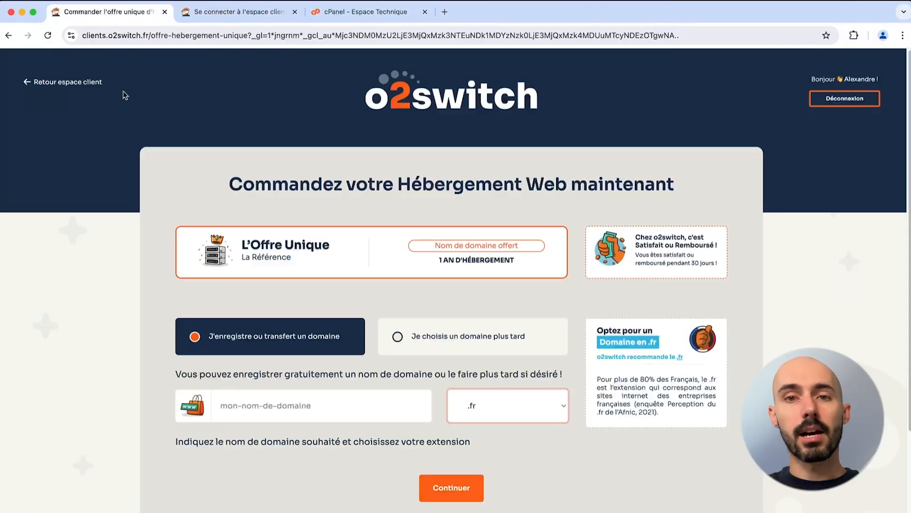
{"action": "left_click", "coordinate": [359, 19]}
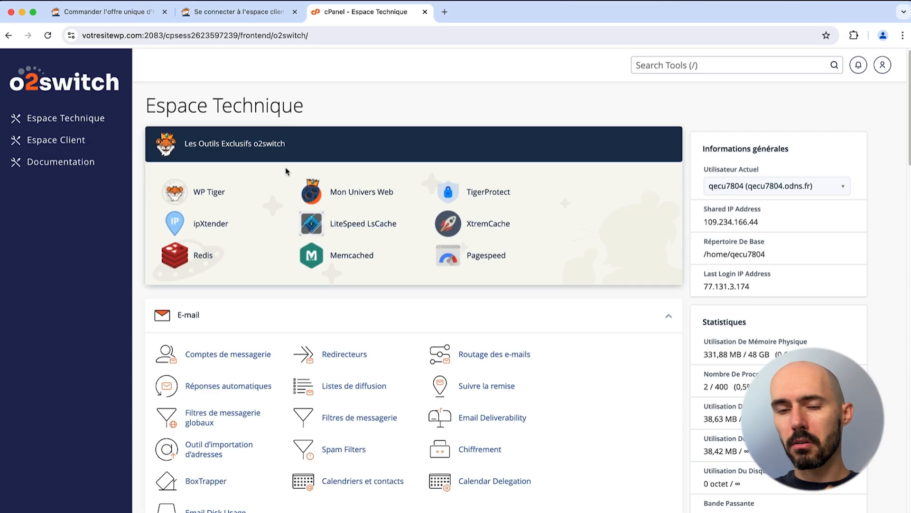